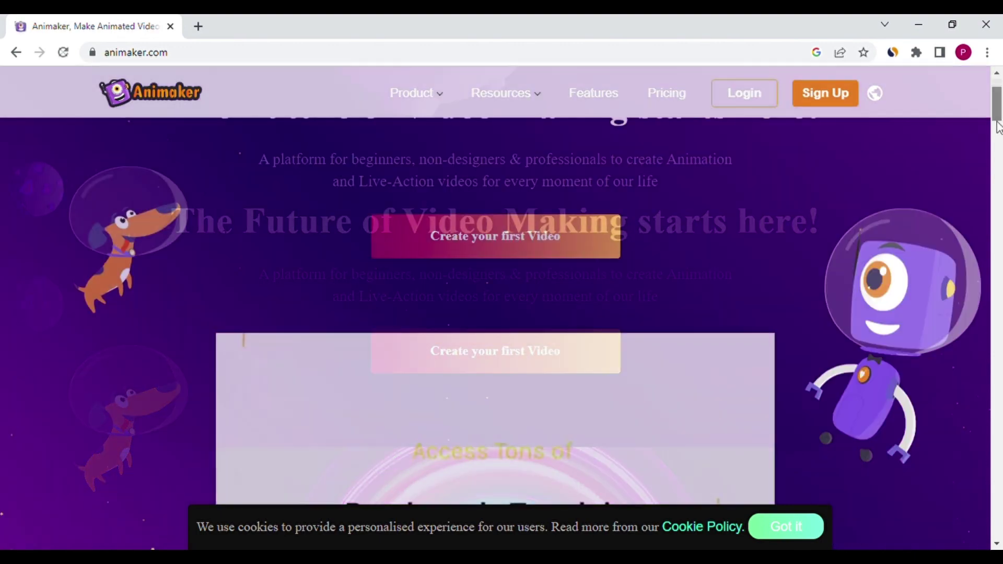
mouse_move(997, 106)
mouse_down()
mouse_move(997, 137)
mouse_move(998, 128)
mouse_up()
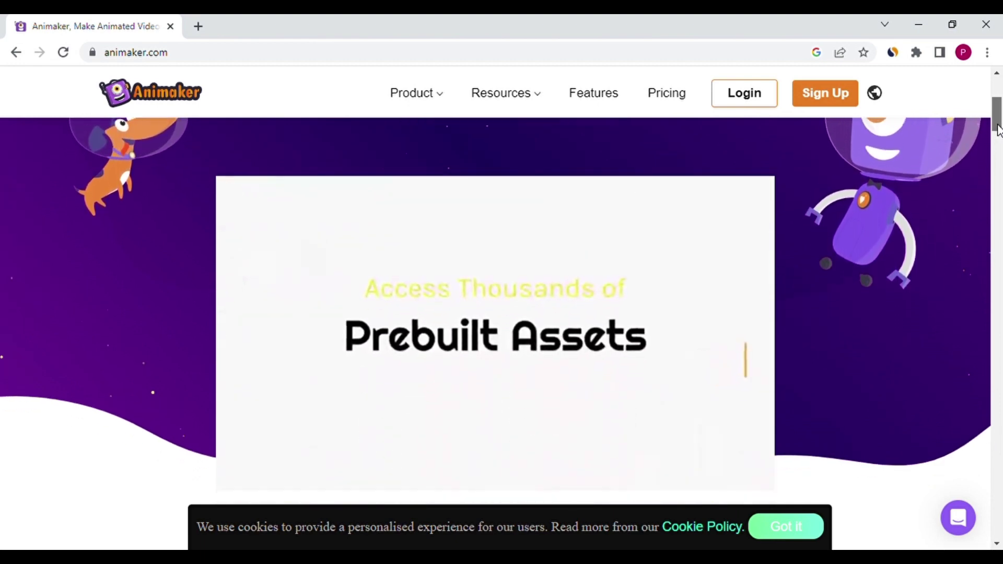
drag(998, 128, 998, 255)
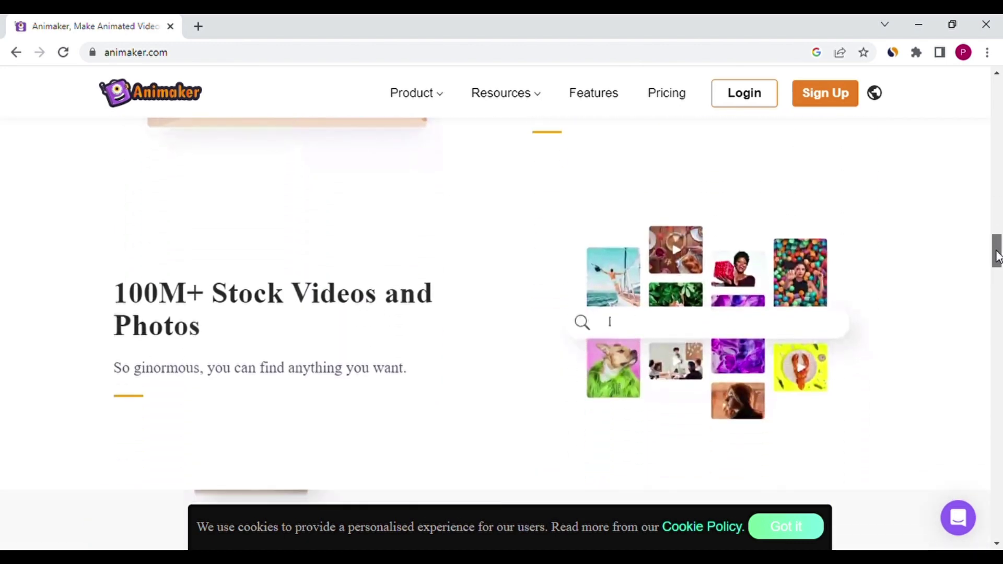
drag(998, 254, 998, 288)
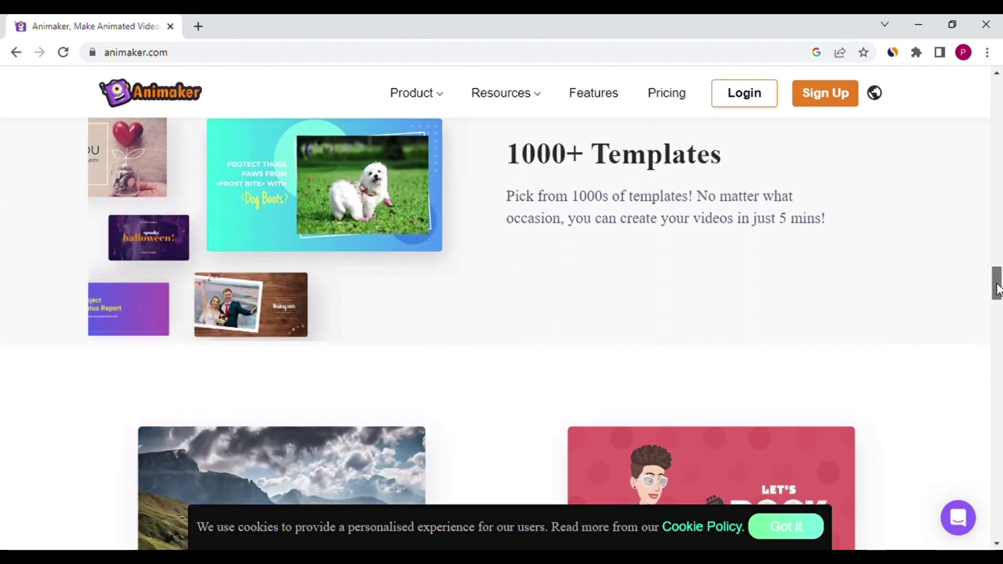
drag(998, 282, 997, 102)
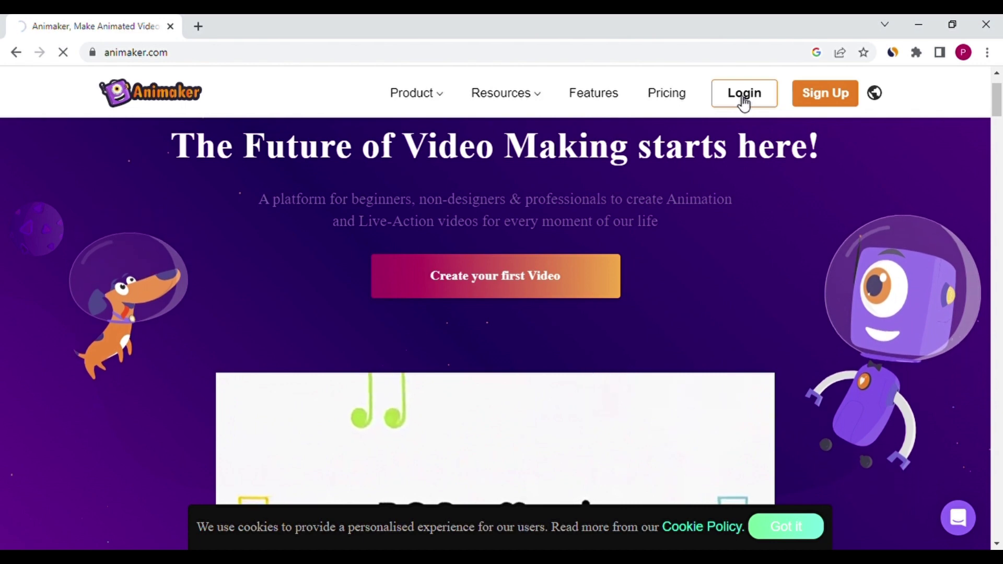
- Sign in to Animaker and open the Create menu to start a video project
click(744, 95)
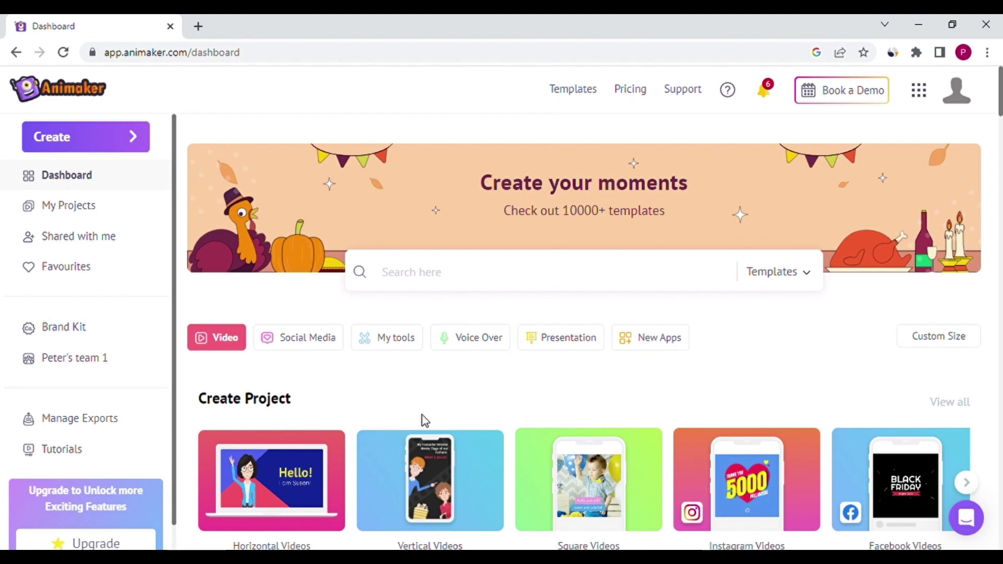
click(84, 140)
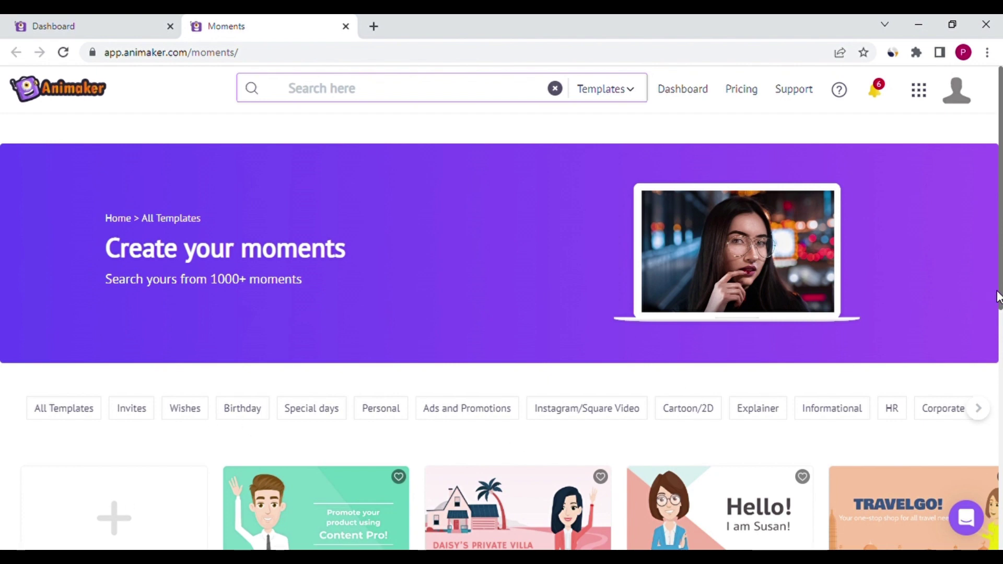
drag(1001, 299, 1001, 379)
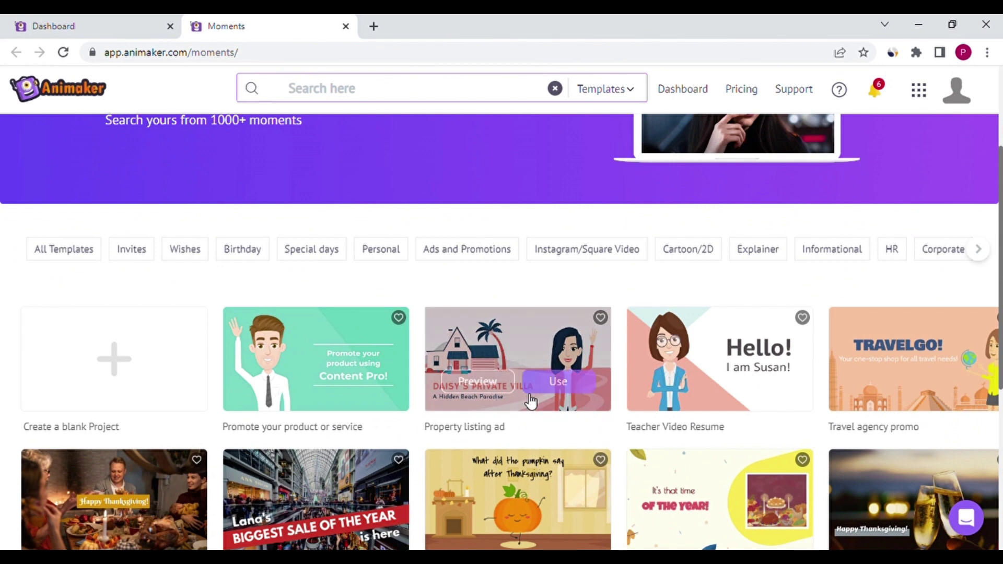
mouse_move(316, 359)
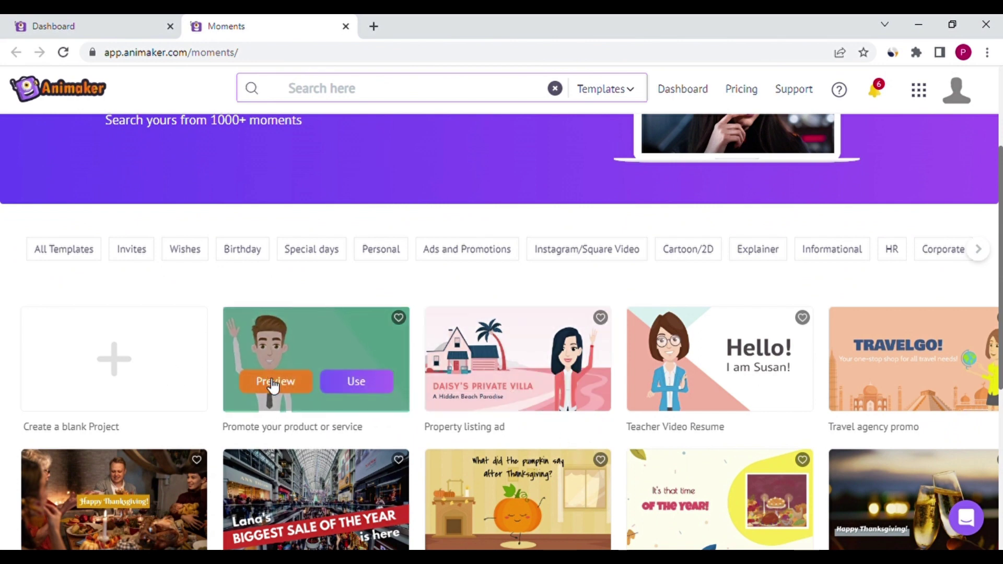
- Play the 'Promote your product or service' template preview, skip ahead, then close it
click(273, 382)
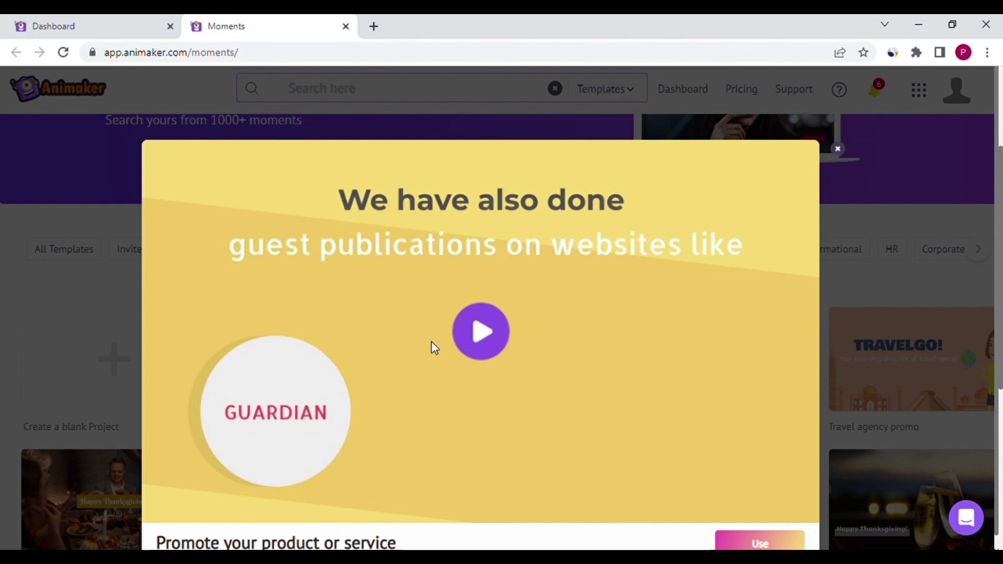
click(467, 342)
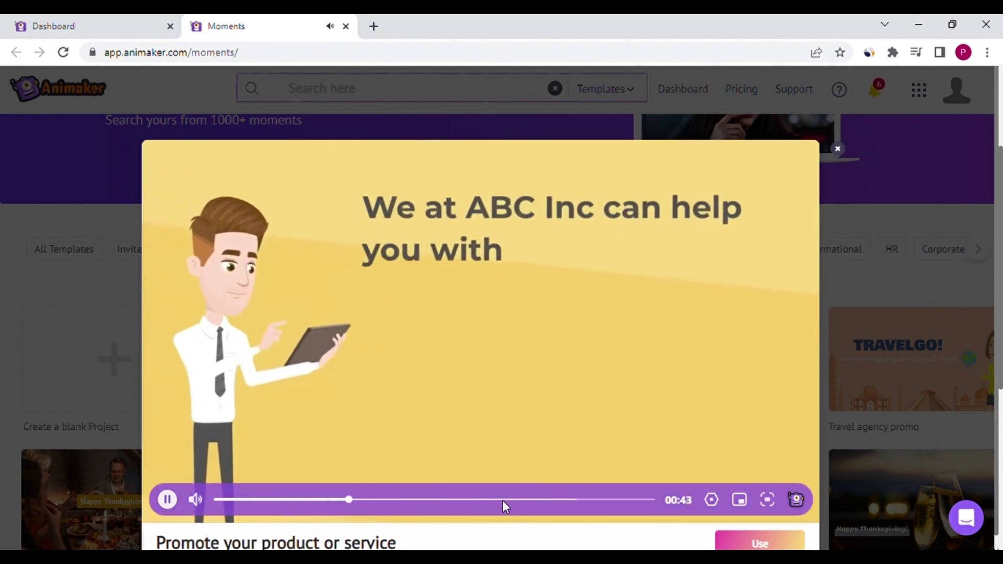
click(516, 502)
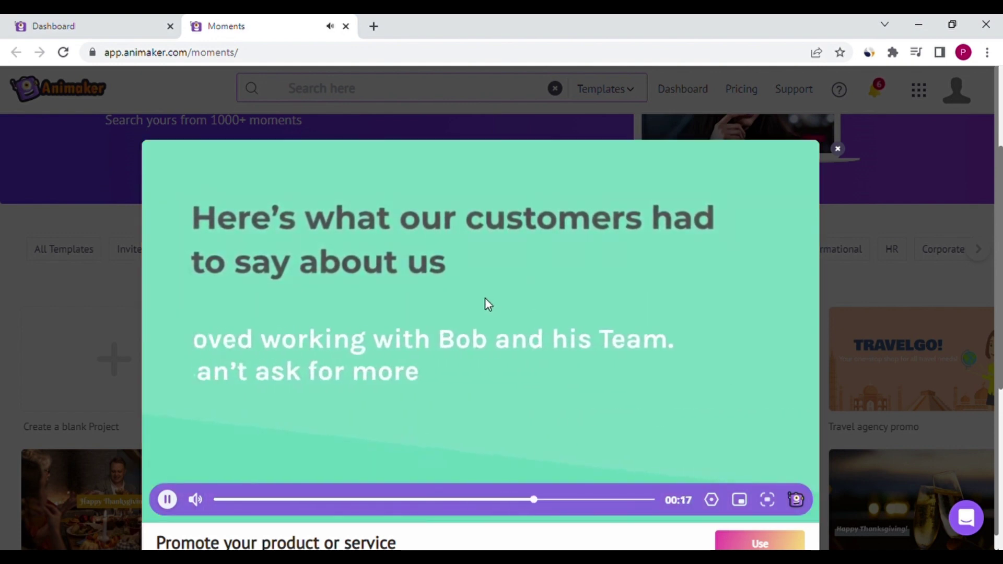
click(838, 149)
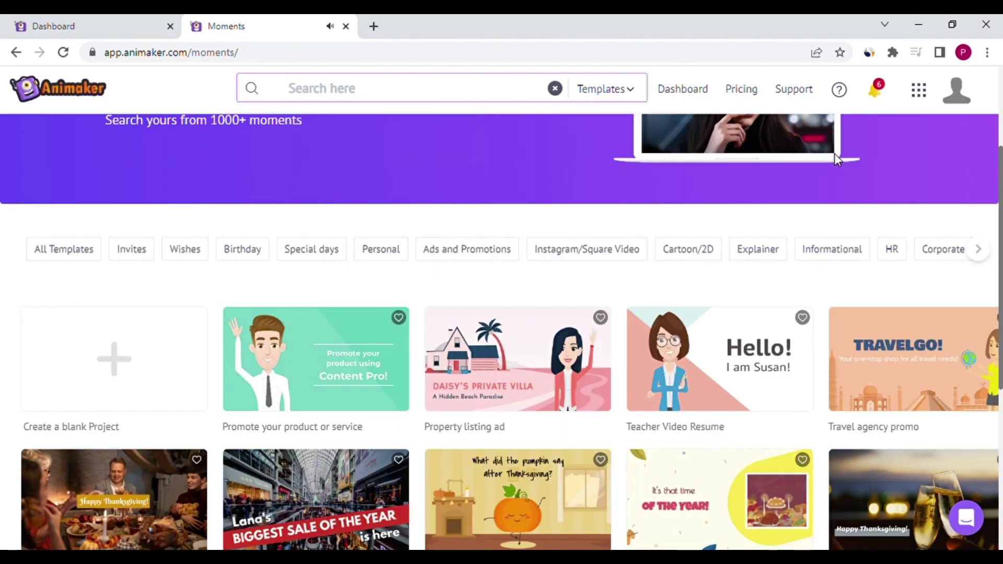
- Start a blank project sized as Horizontal video (16:9)
click(115, 365)
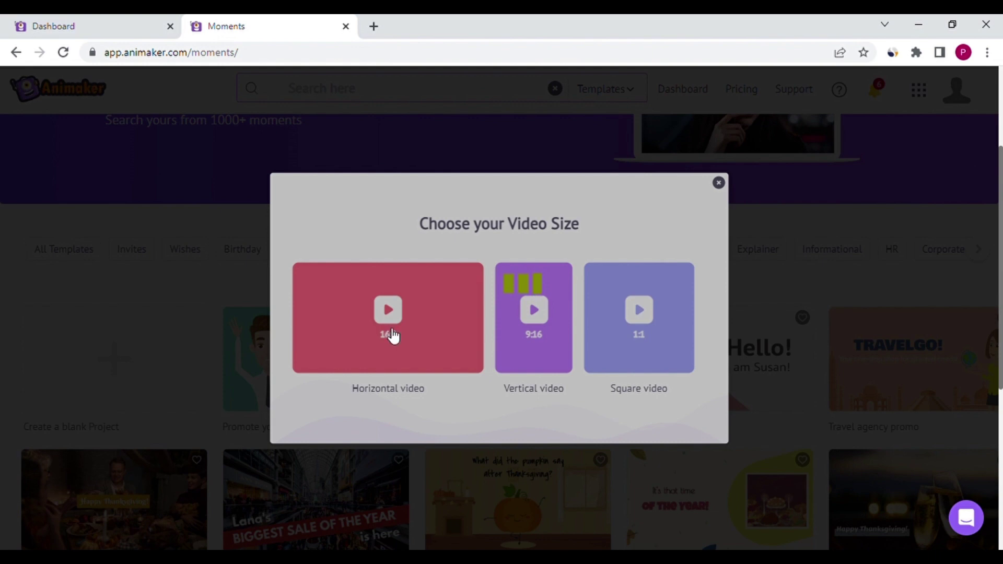
click(392, 335)
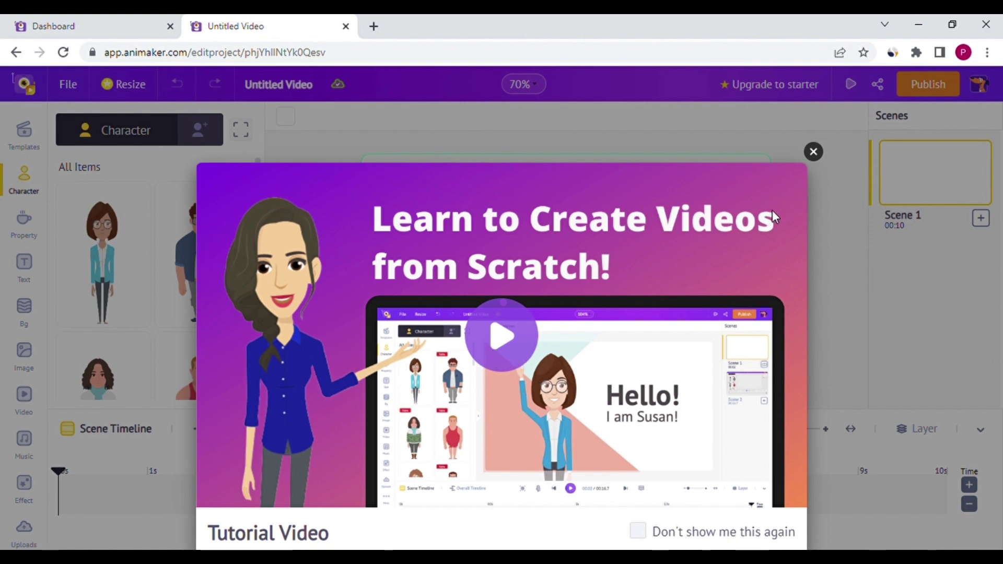
- Dismiss the tutorial video popup in the new project's editor
click(814, 153)
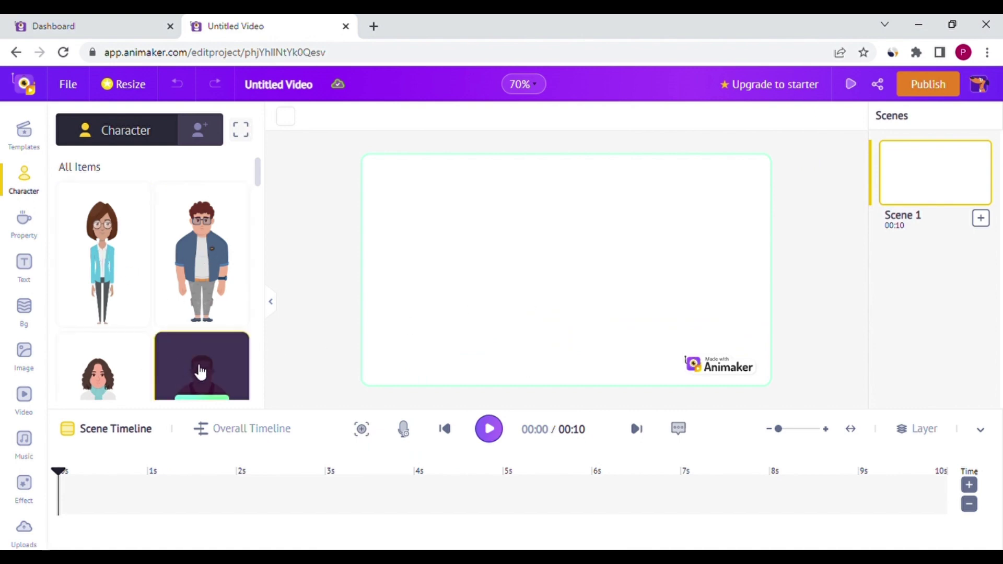
drag(259, 173, 261, 230)
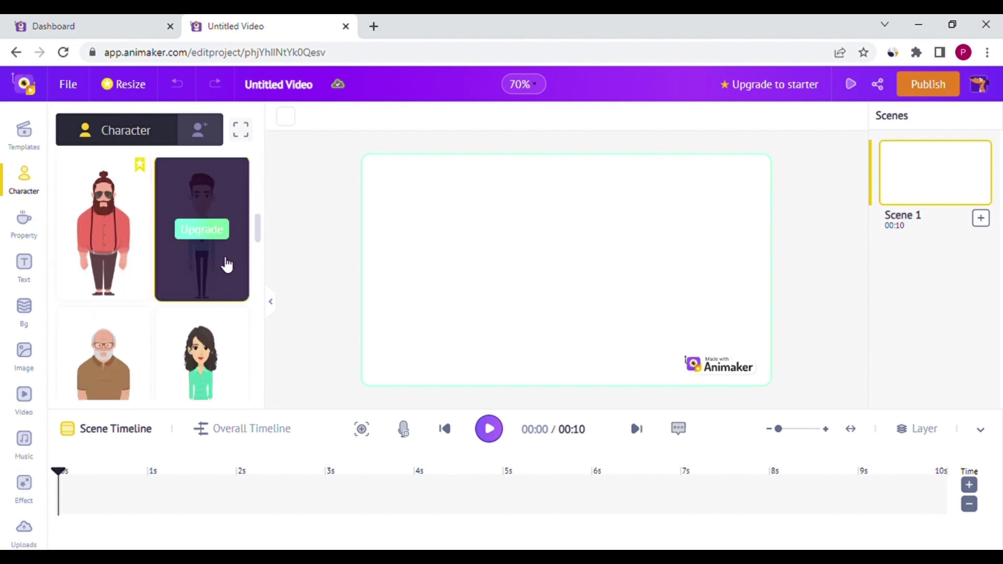
drag(256, 235, 258, 249)
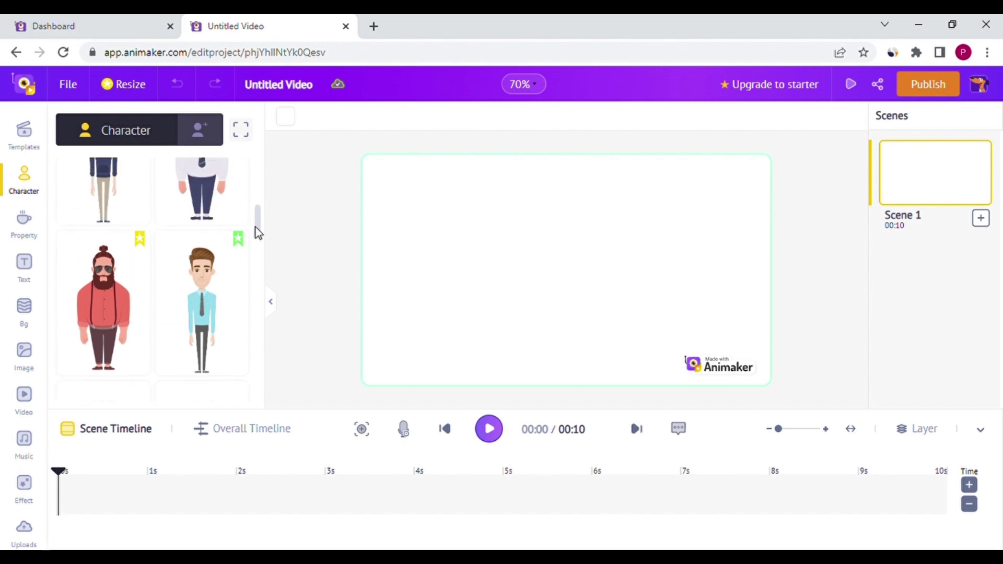
scroll(258, 251, down, 2)
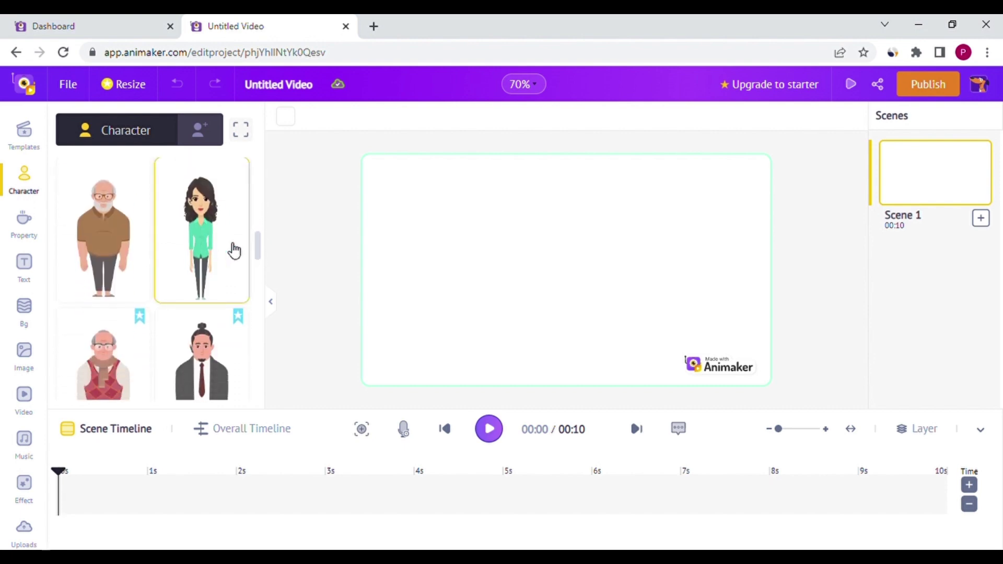
drag(255, 251, 250, 180)
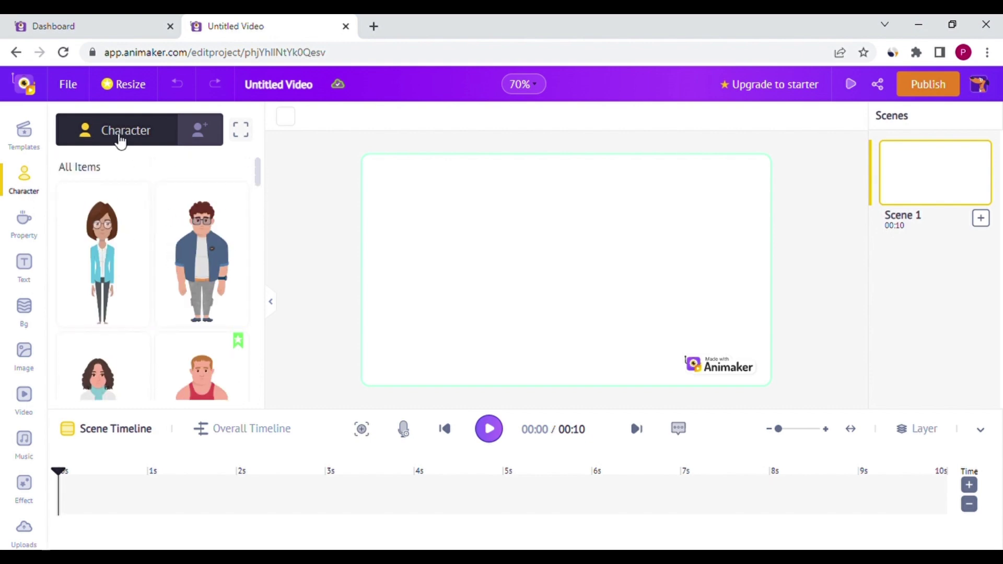
- Delete the second saved character under My Characters
click(197, 134)
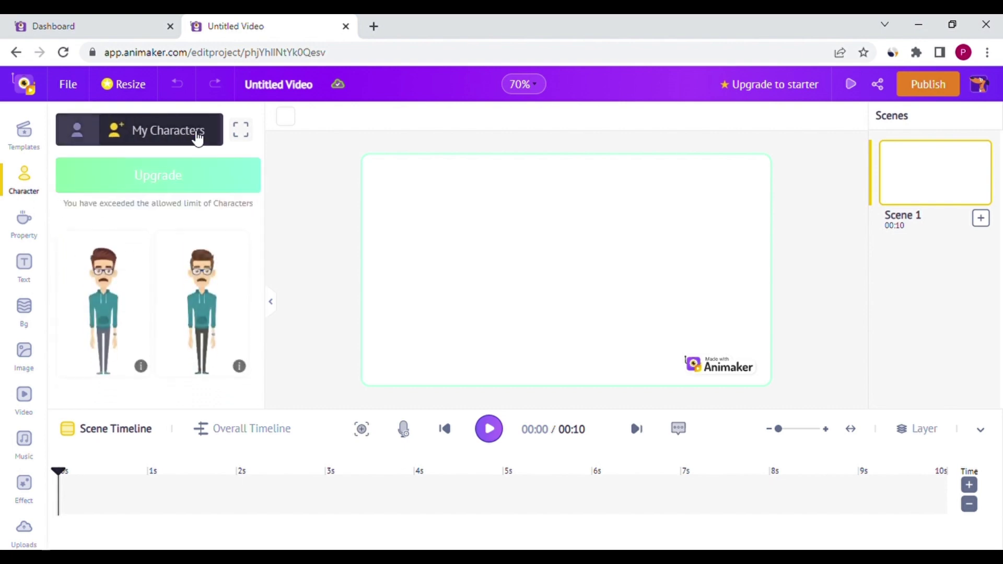
mouse_move(201, 295)
click(238, 234)
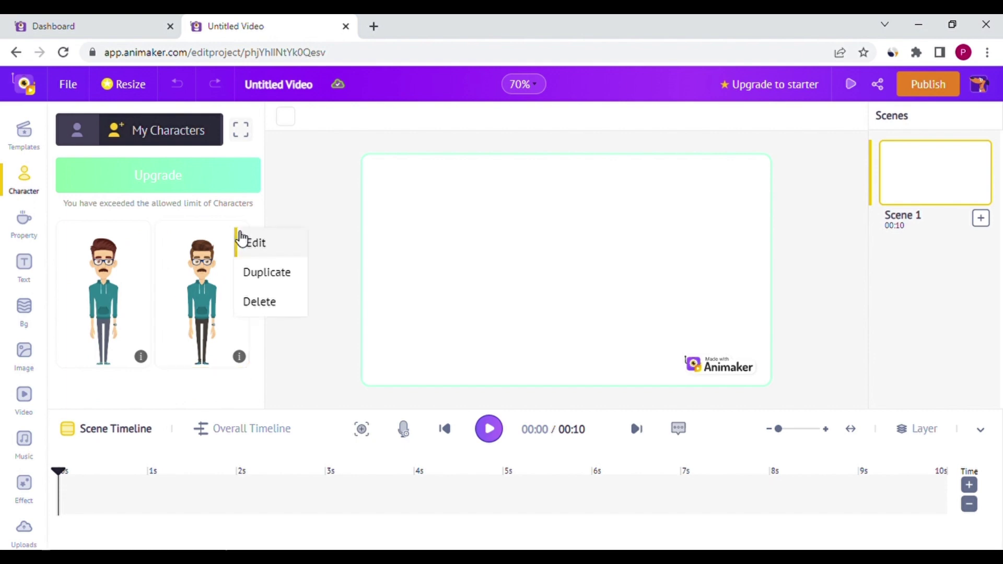
click(267, 304)
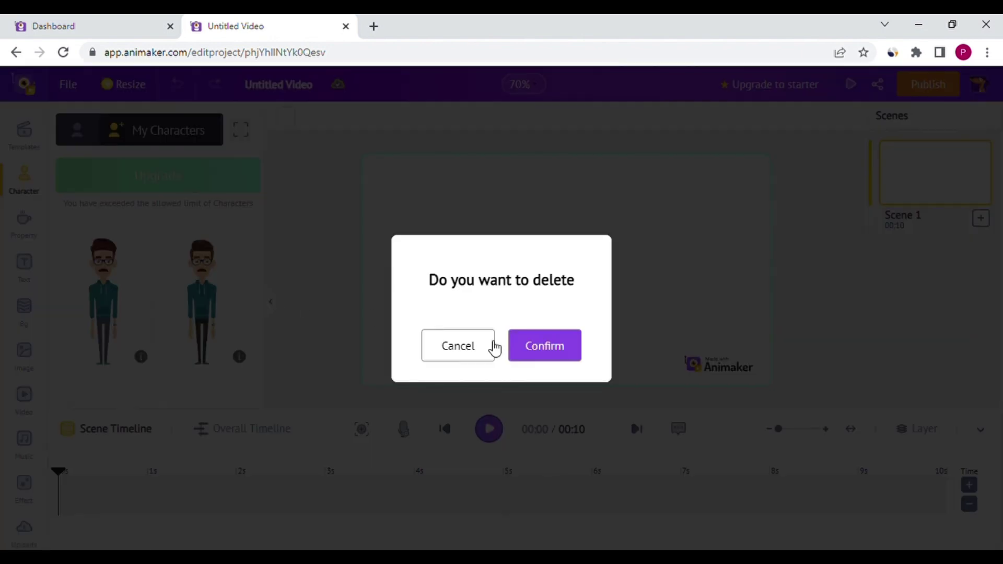
click(554, 349)
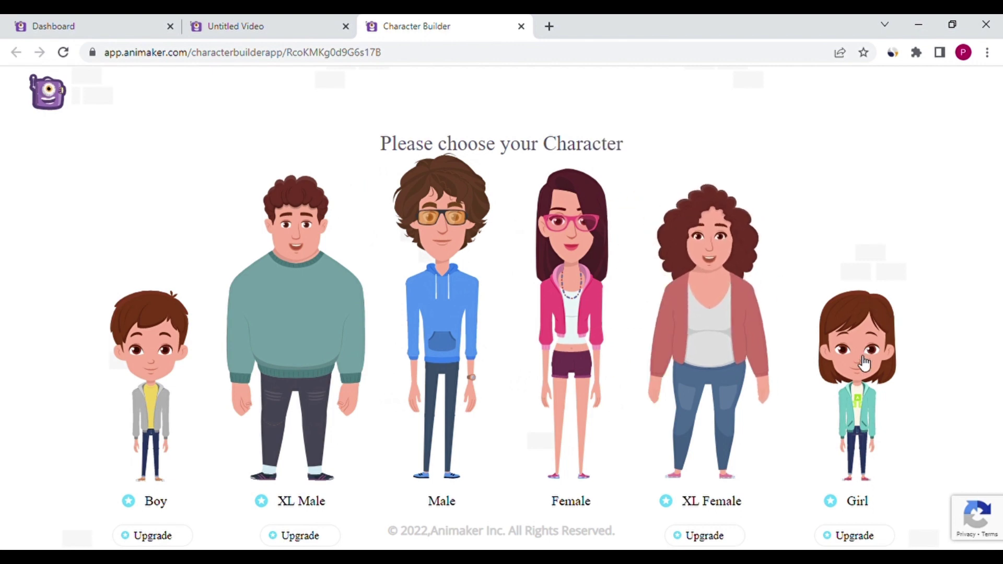
- Pick the Male body type and the two-tone blue hoodie look
click(448, 311)
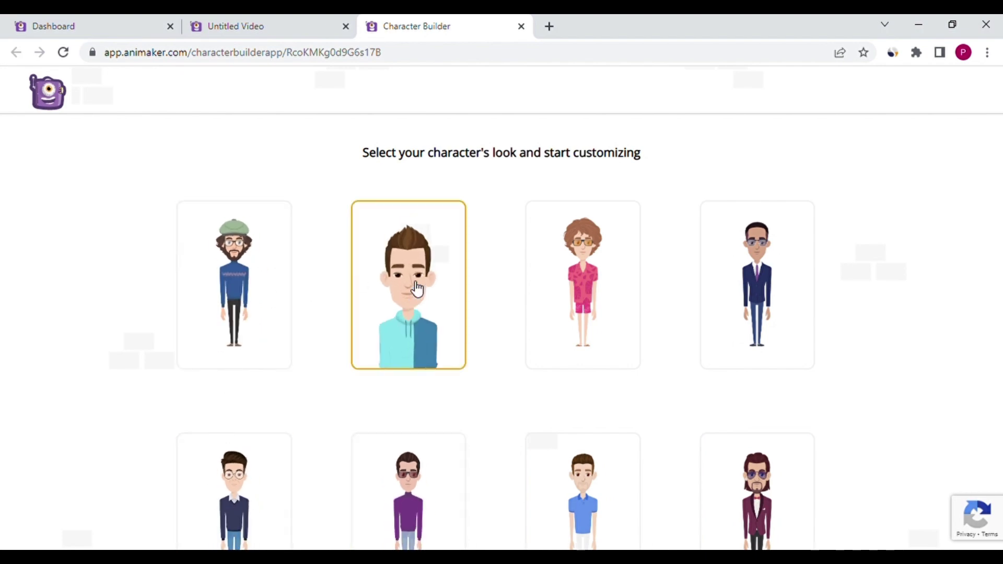
click(416, 289)
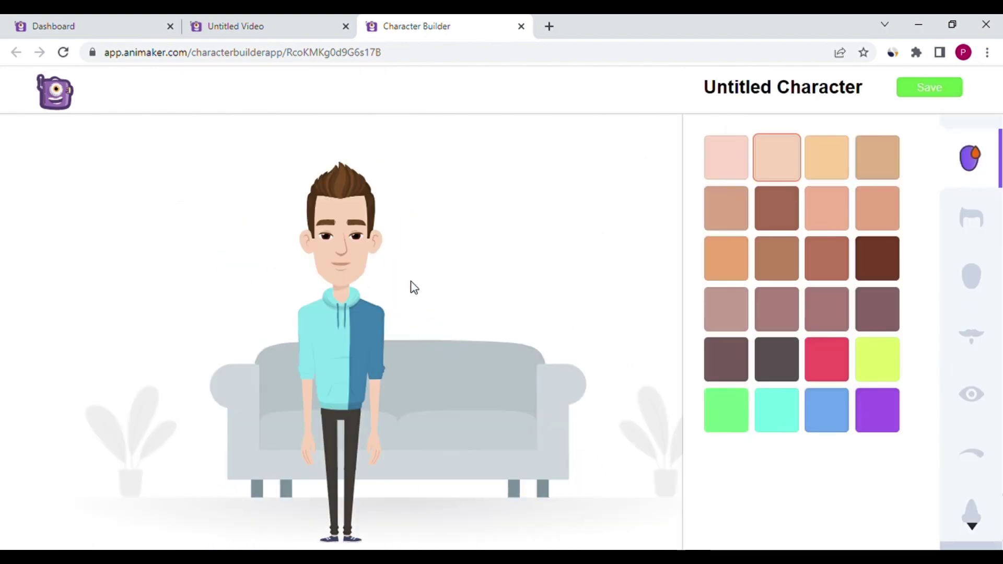
- Try peach, brown and mauve skin swatches, settling on the sandy top-row tone
click(741, 165)
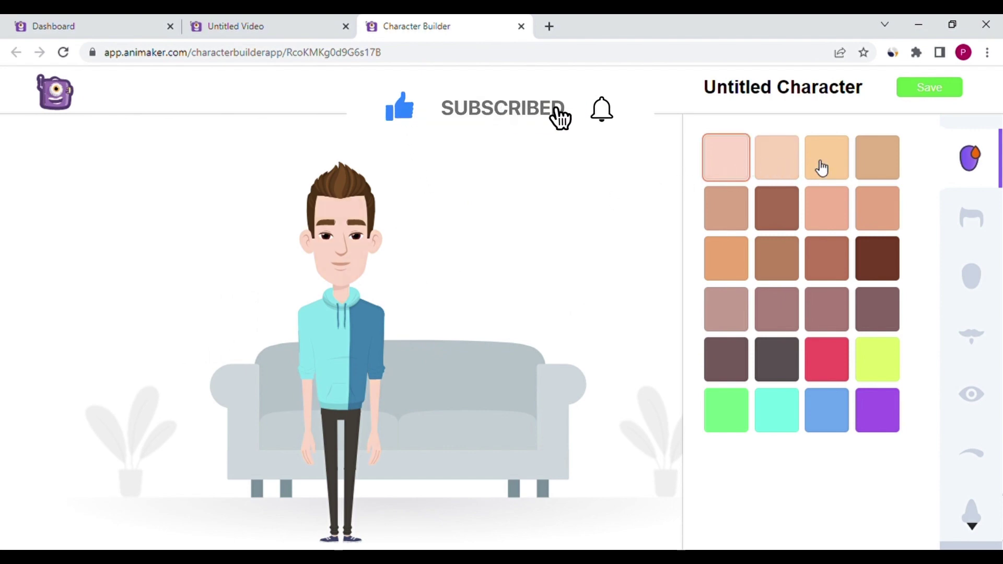
click(830, 167)
click(871, 169)
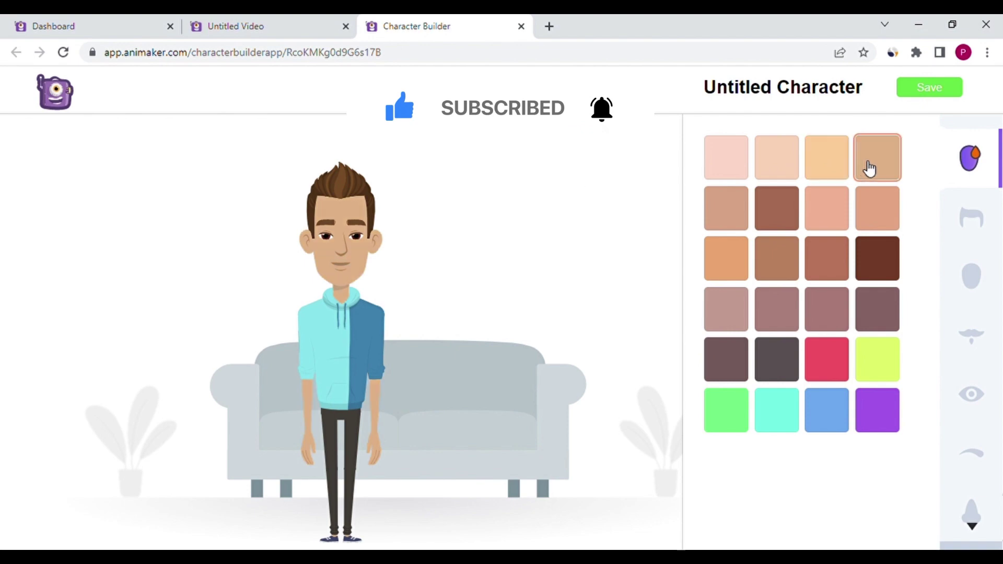
click(836, 258)
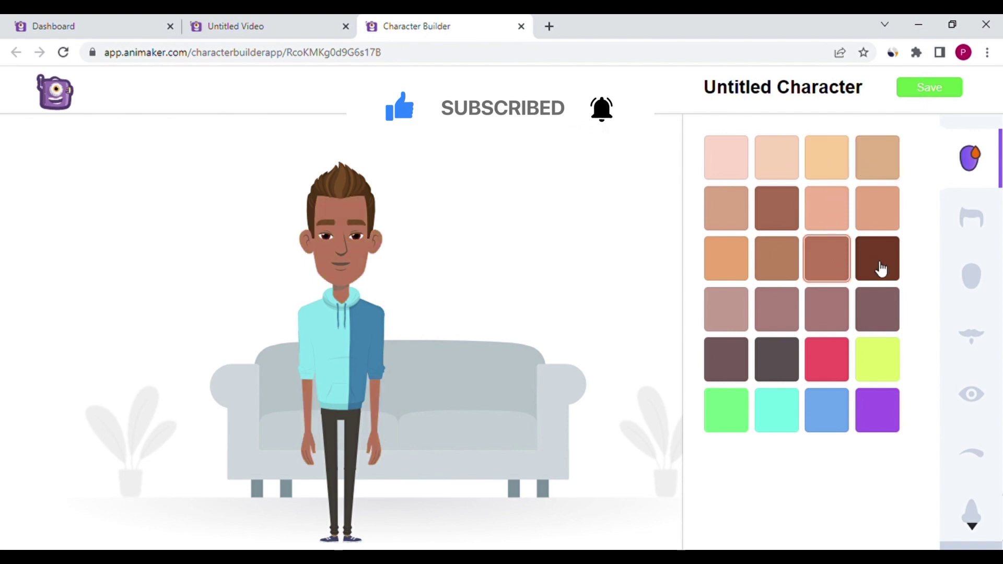
click(882, 269)
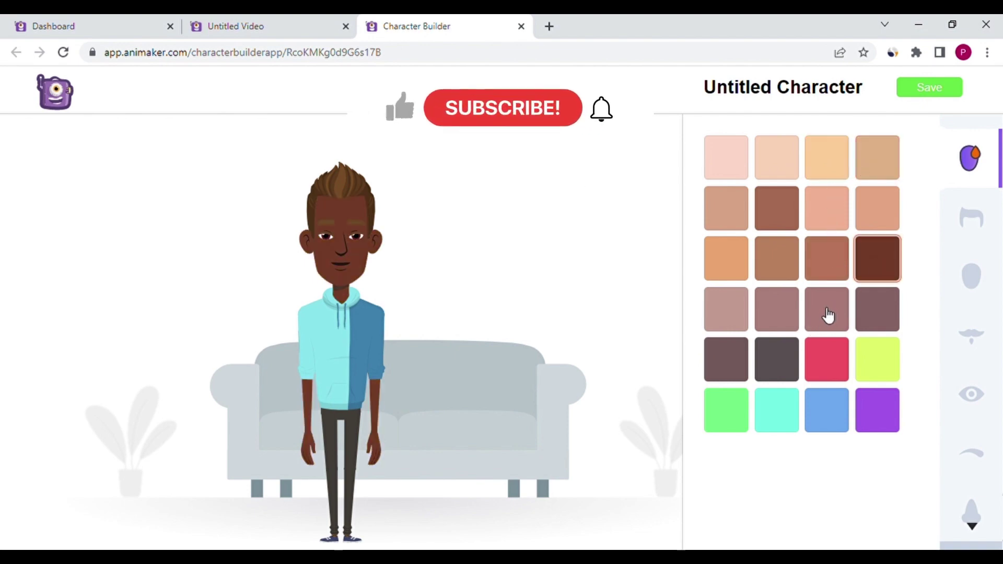
click(828, 314)
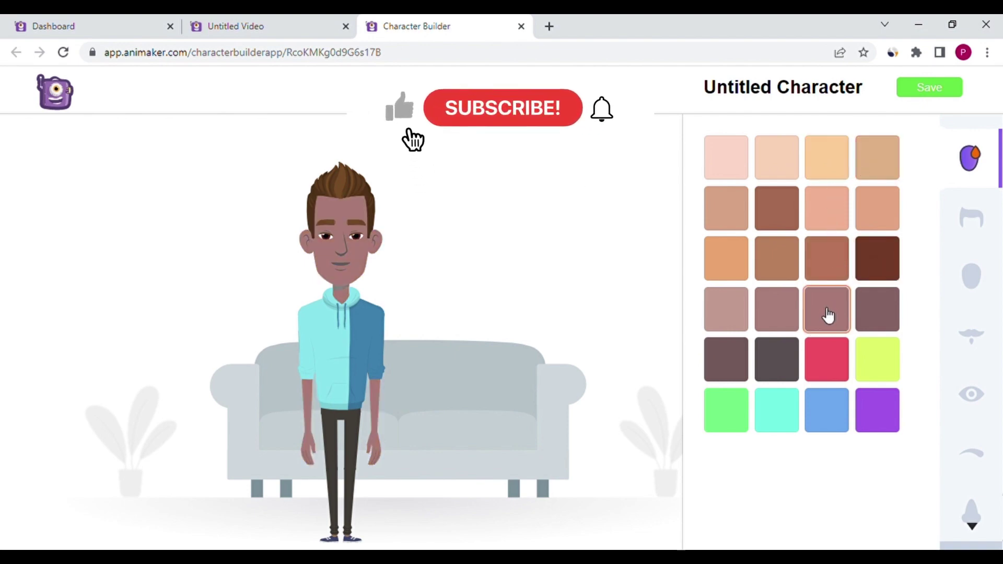
click(786, 216)
click(784, 166)
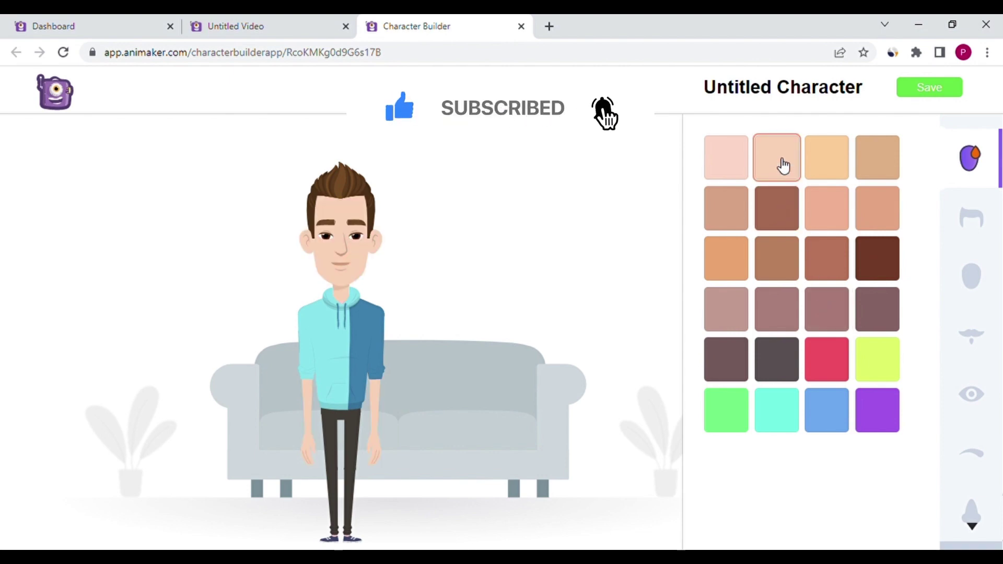
click(842, 160)
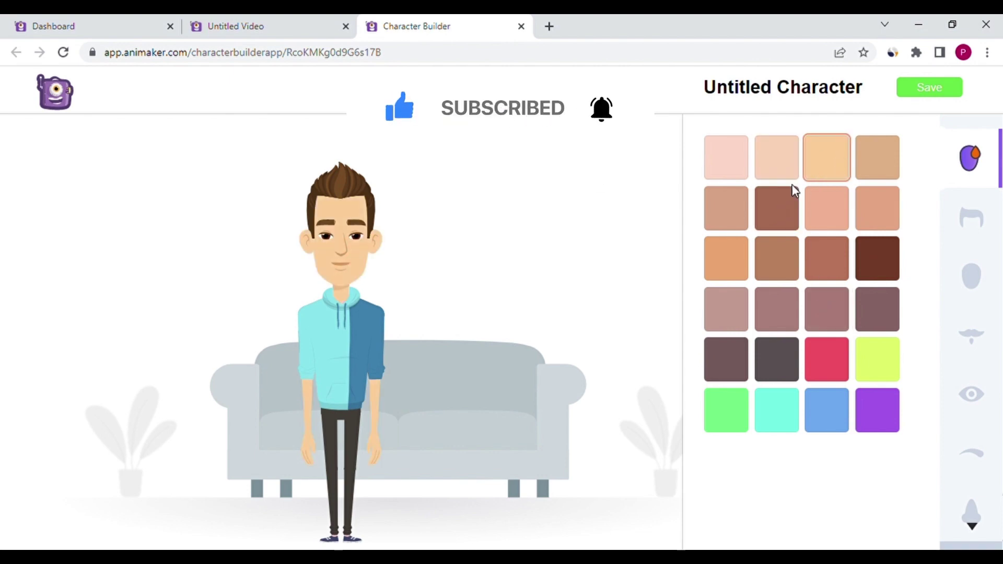
- Try long brown, short dark and reddish hairstyles, ending on the brown swept-up style
click(971, 218)
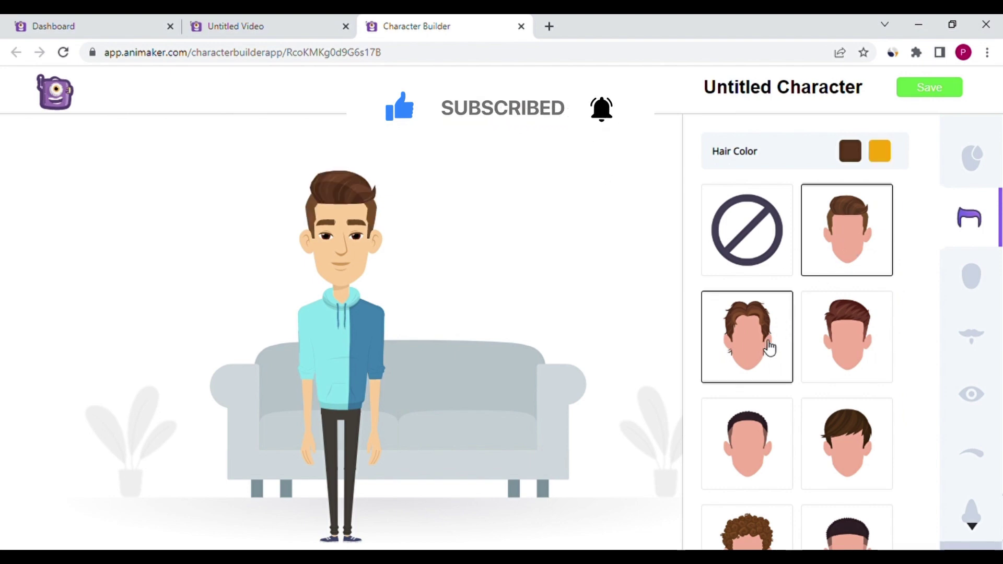
click(770, 349)
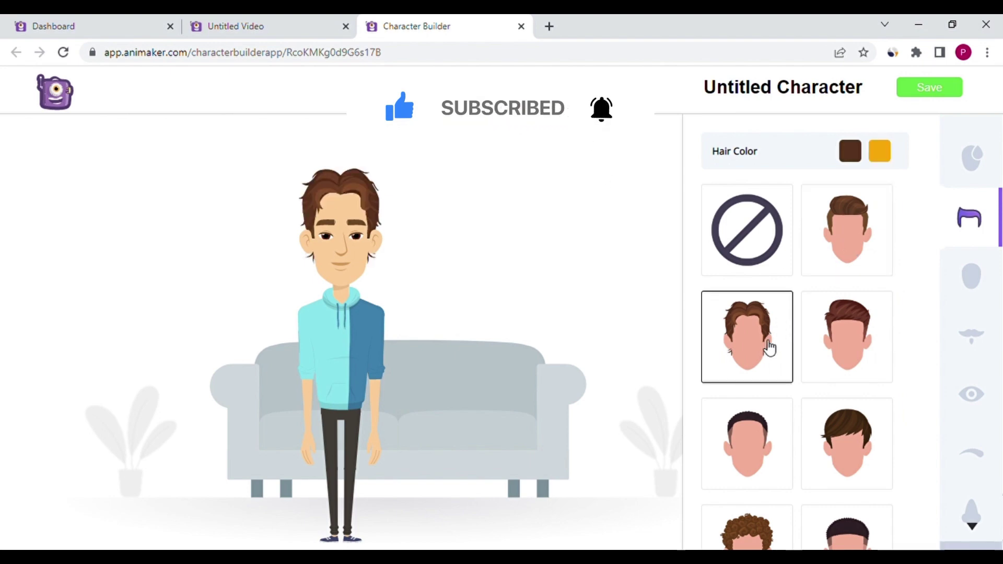
click(750, 457)
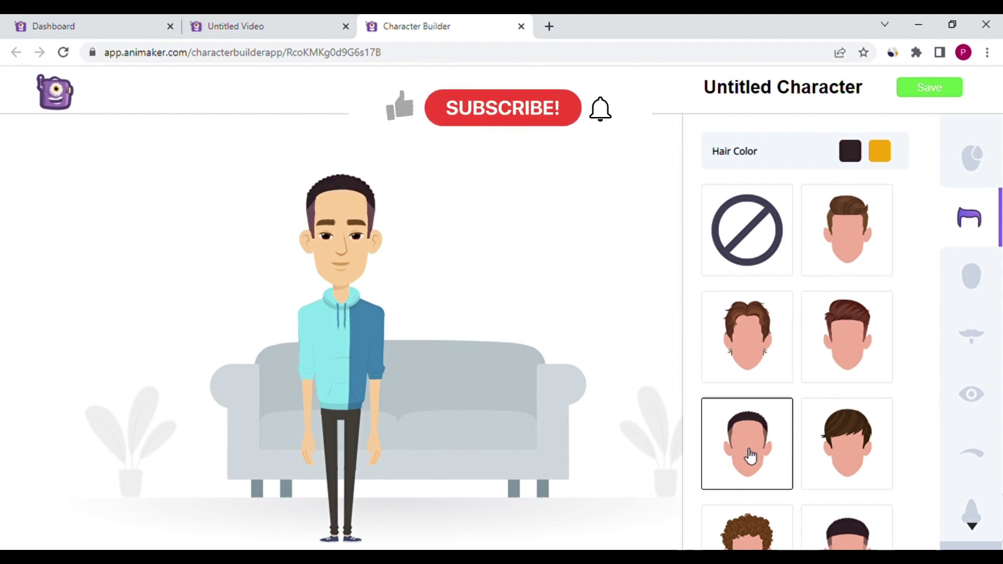
click(851, 234)
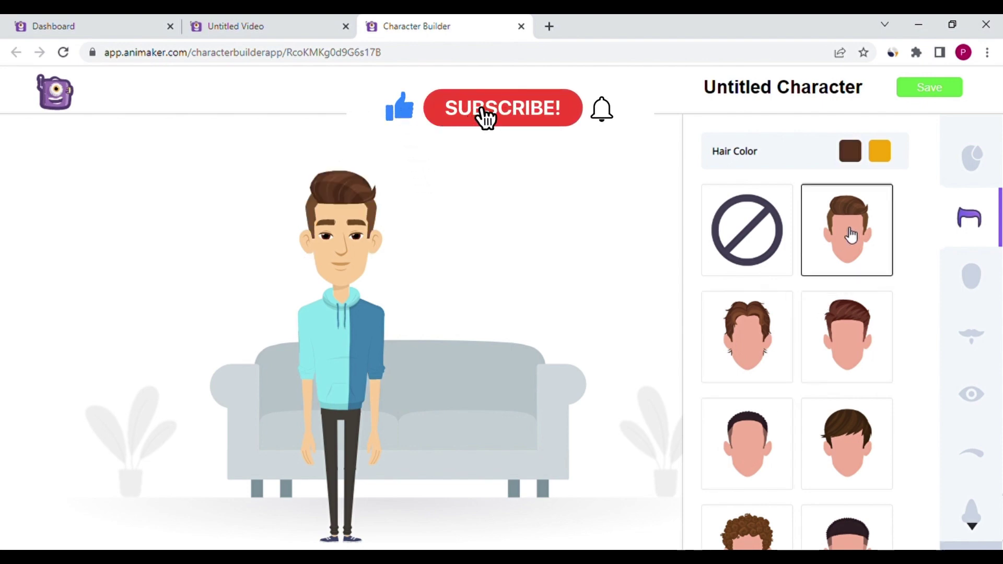
click(853, 325)
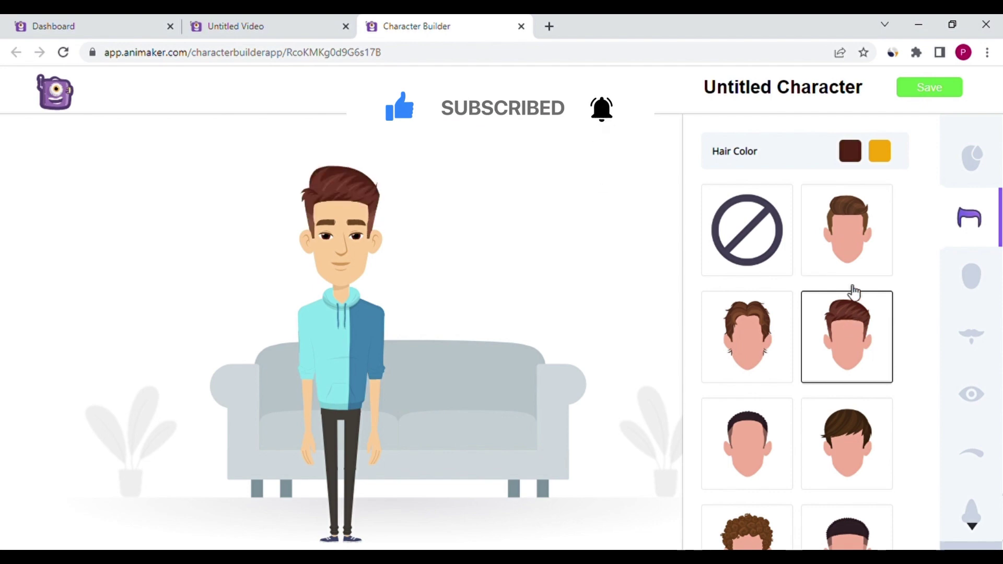
click(853, 215)
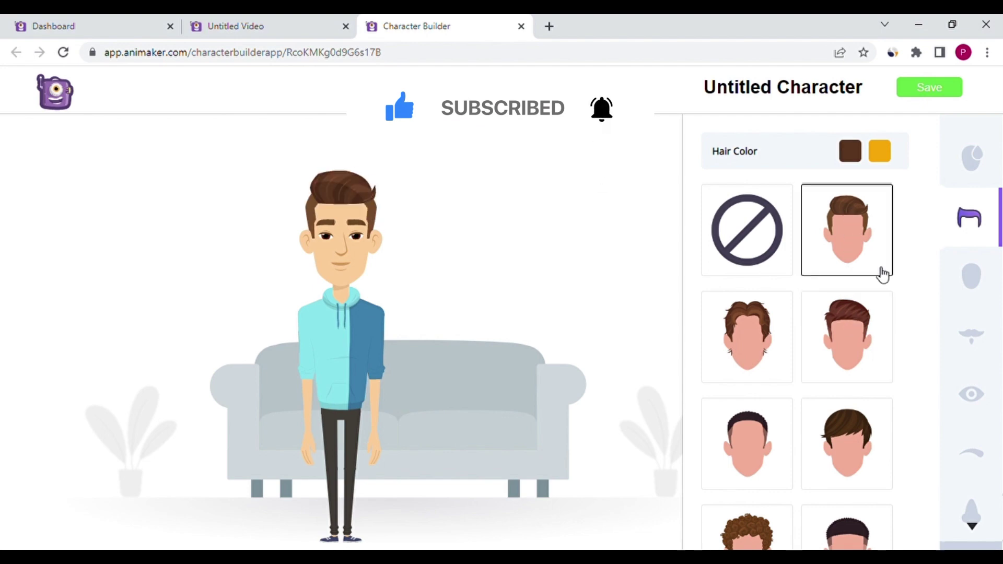
- Browse the face shape and facial hair options, briefly trying a moustache
click(976, 281)
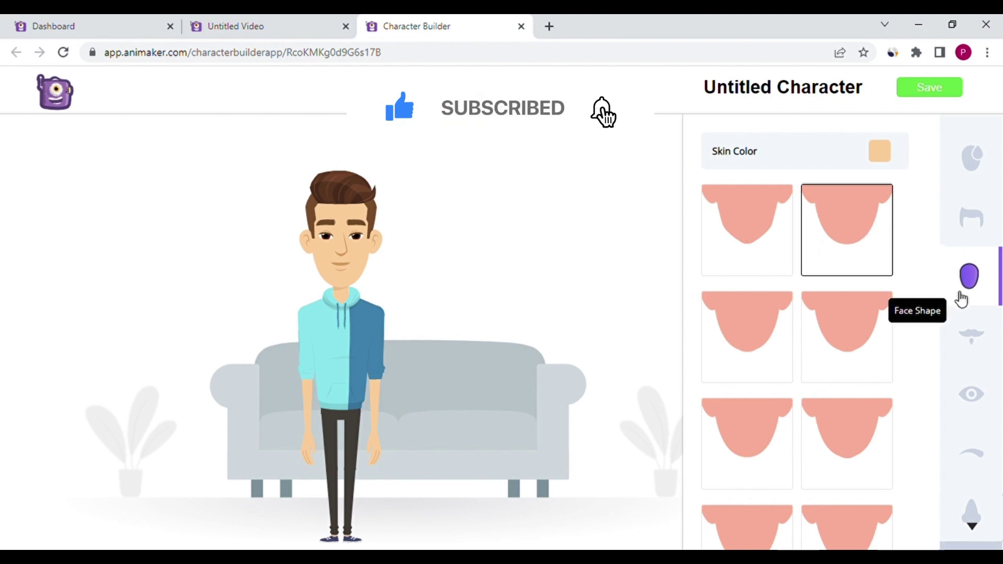
click(976, 343)
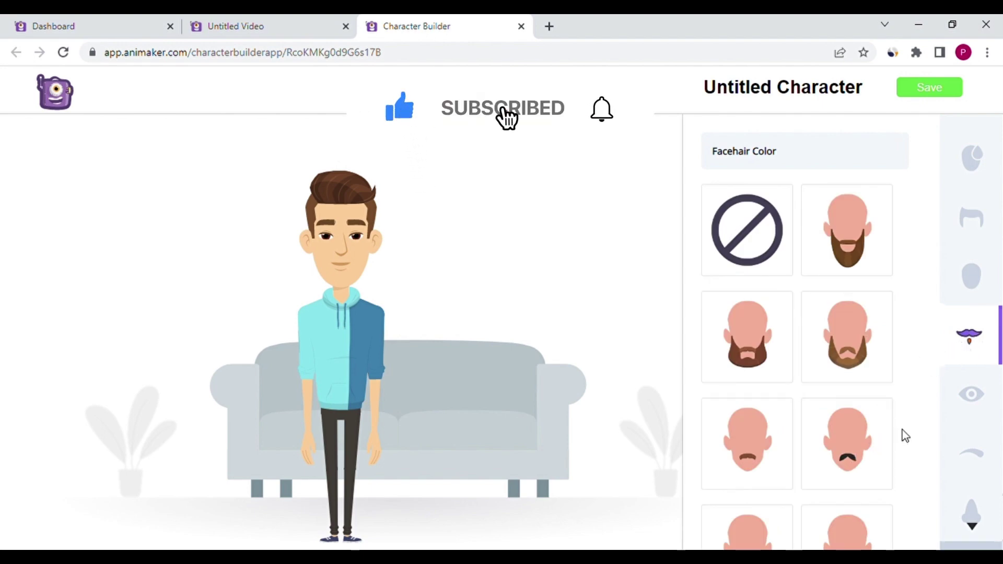
scroll(904, 430, down, 1)
scroll(903, 429, down, 2)
scroll(905, 436, down, 1)
scroll(905, 435, down, 1)
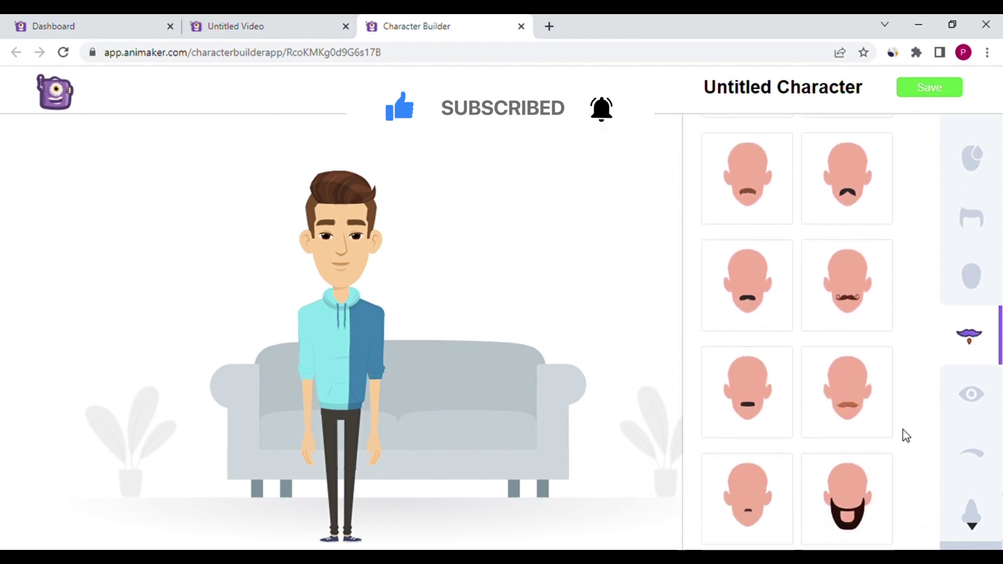
scroll(905, 436, down, 1)
scroll(905, 435, down, 1)
scroll(905, 436, down, 5)
scroll(906, 436, up, 1)
scroll(905, 437, up, 2)
scroll(906, 437, up, 5)
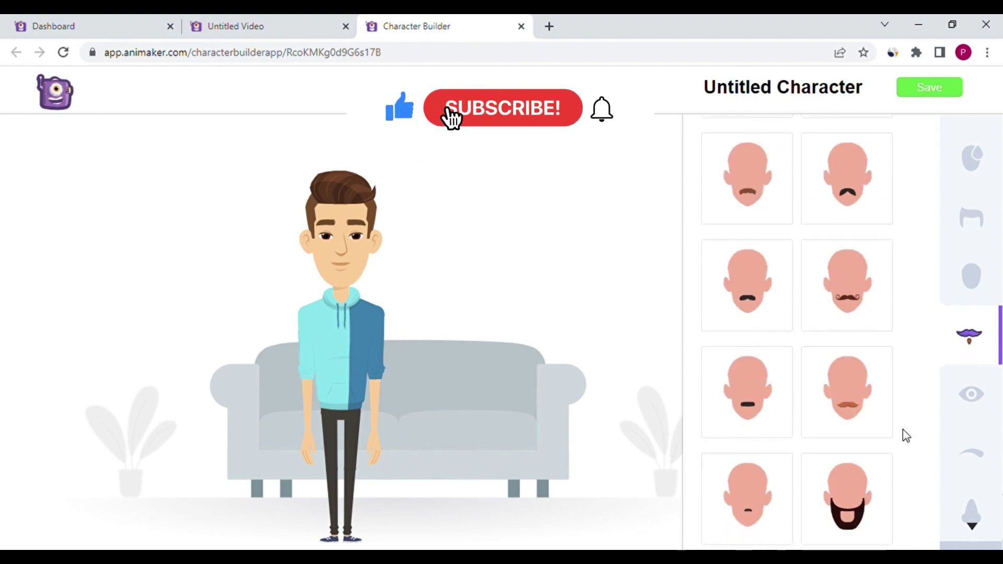
click(829, 410)
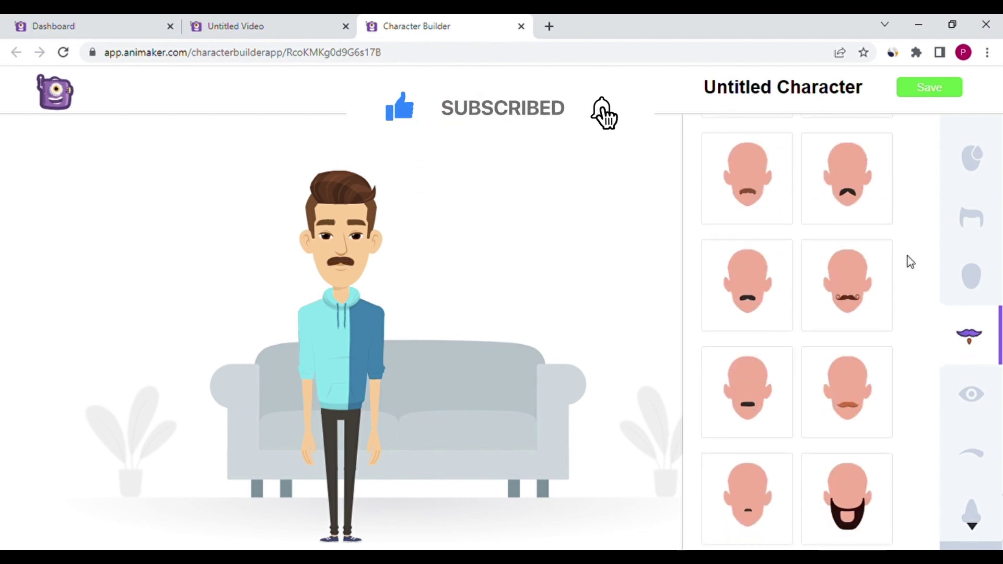
scroll(910, 262, up, 1)
scroll(909, 262, up, 1)
scroll(910, 263, up, 2)
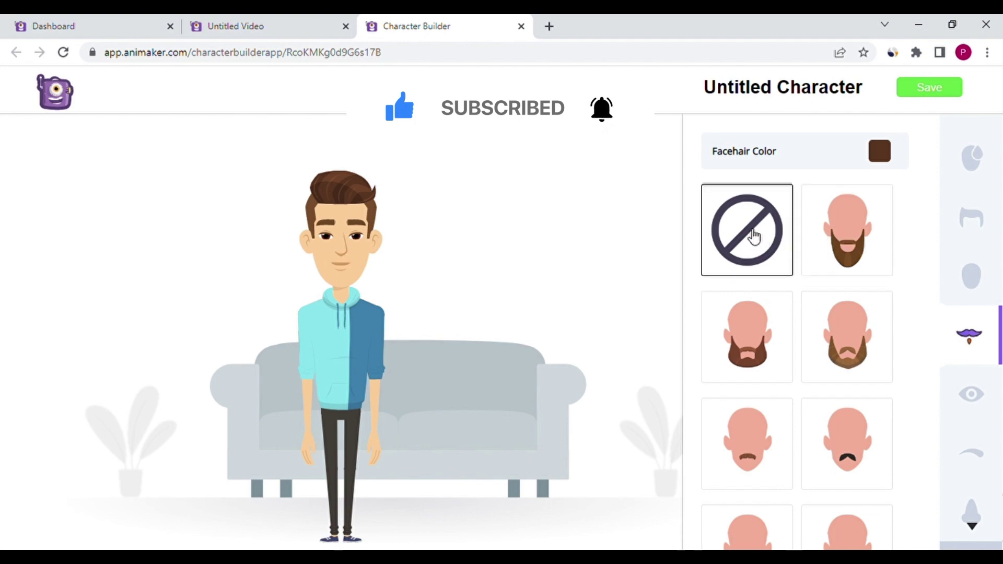
- Try several eye styles, keep the second-row left one, and show the eyebrow choices
click(969, 398)
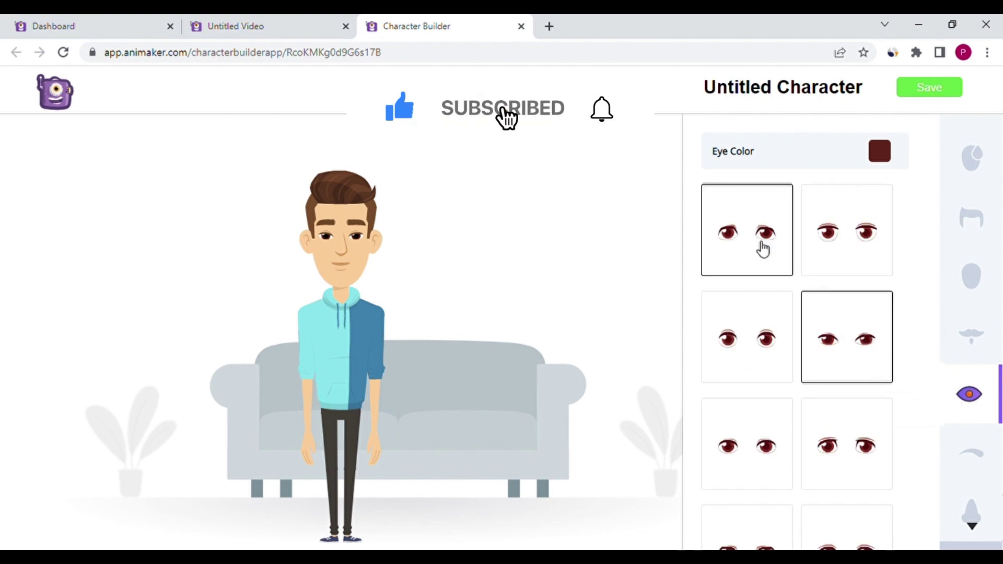
click(752, 247)
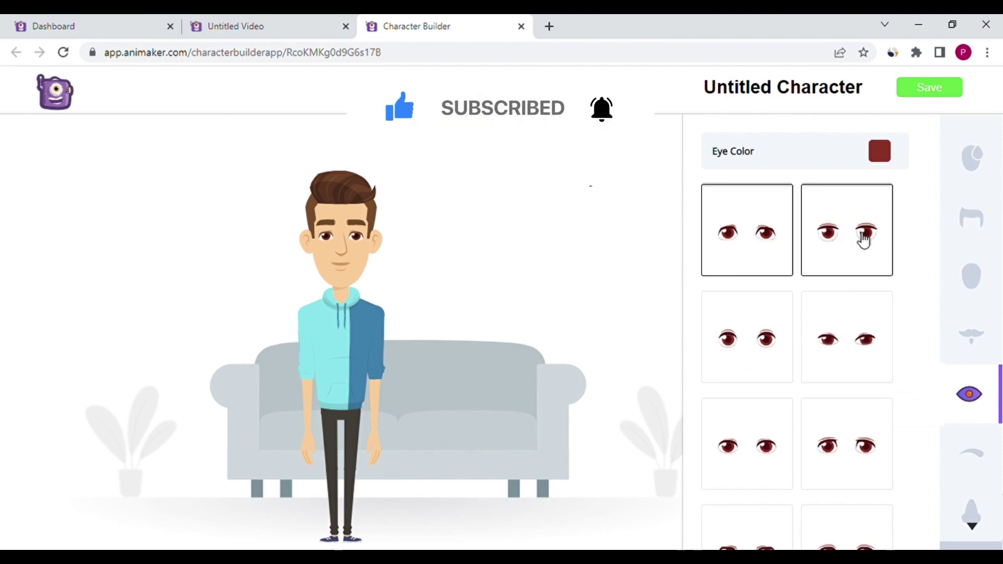
click(864, 240)
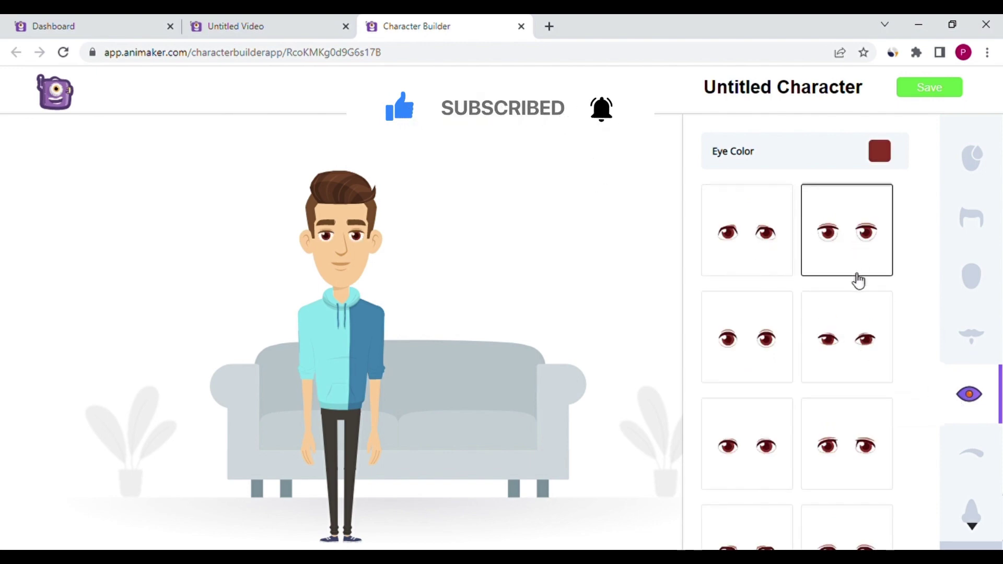
click(849, 317)
click(760, 353)
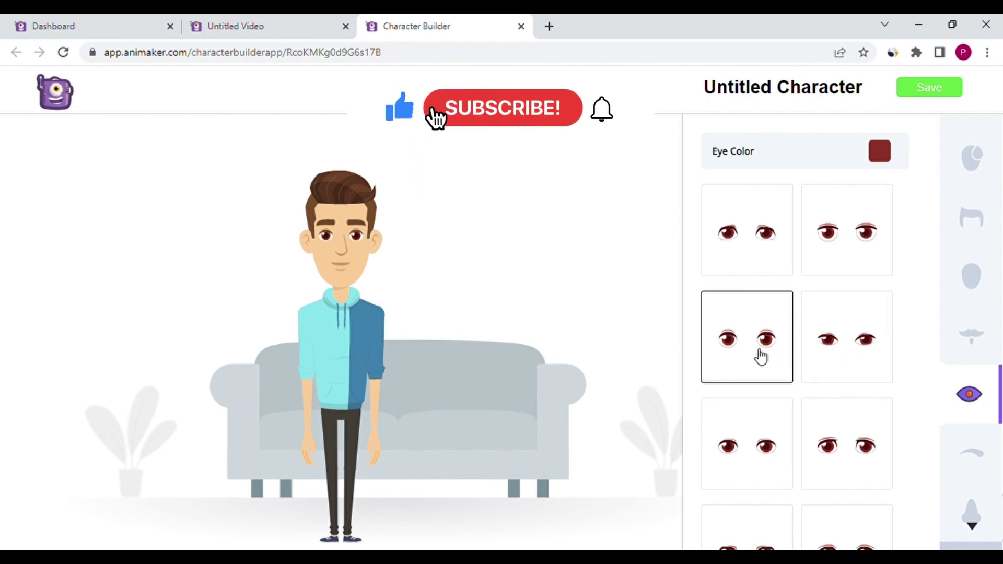
click(971, 459)
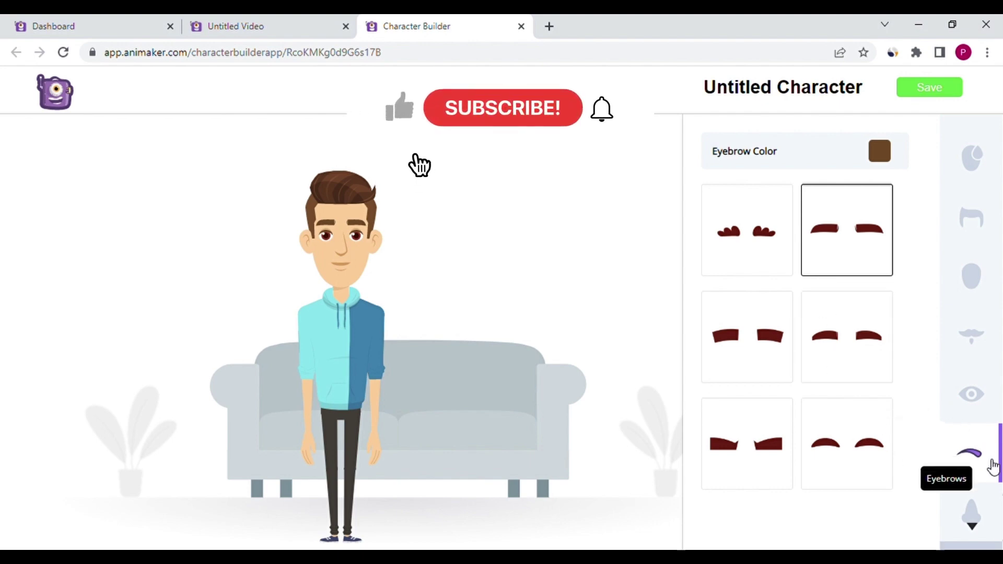
click(974, 527)
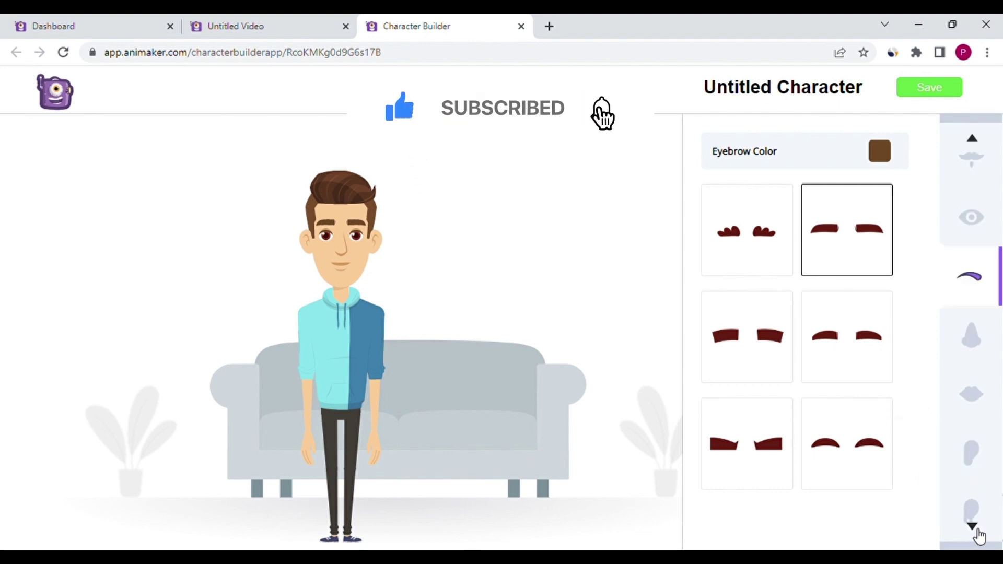
click(971, 336)
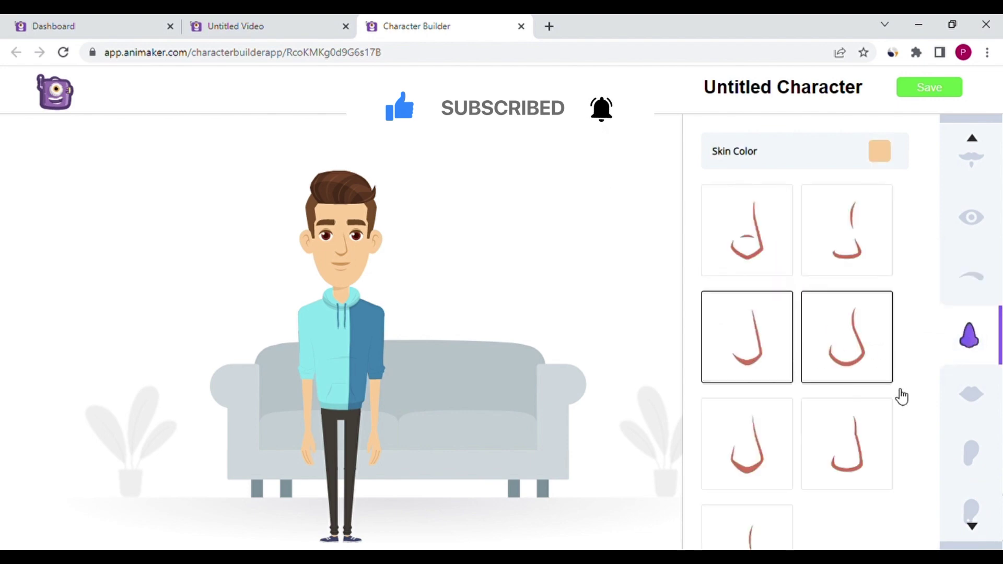
click(980, 401)
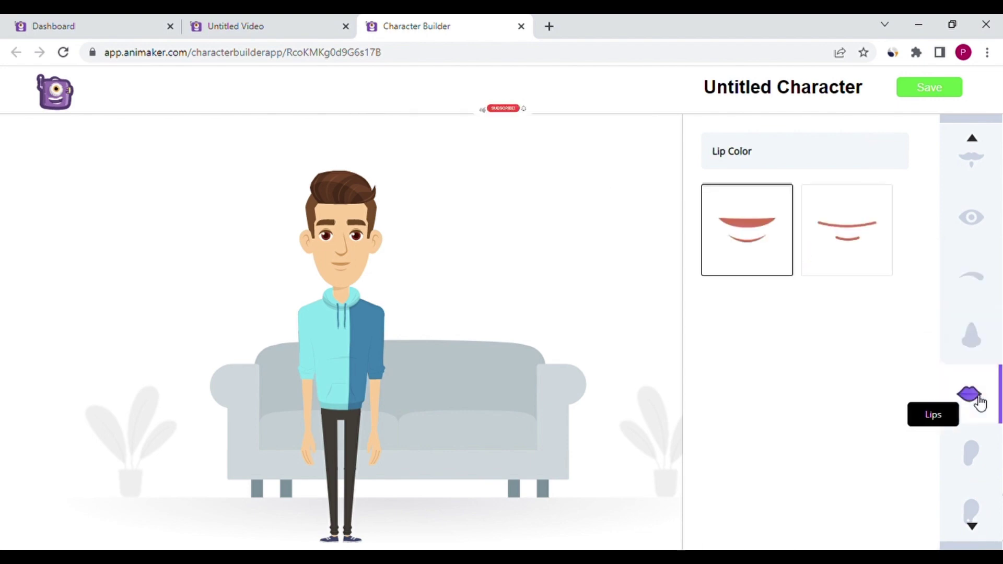
click(971, 453)
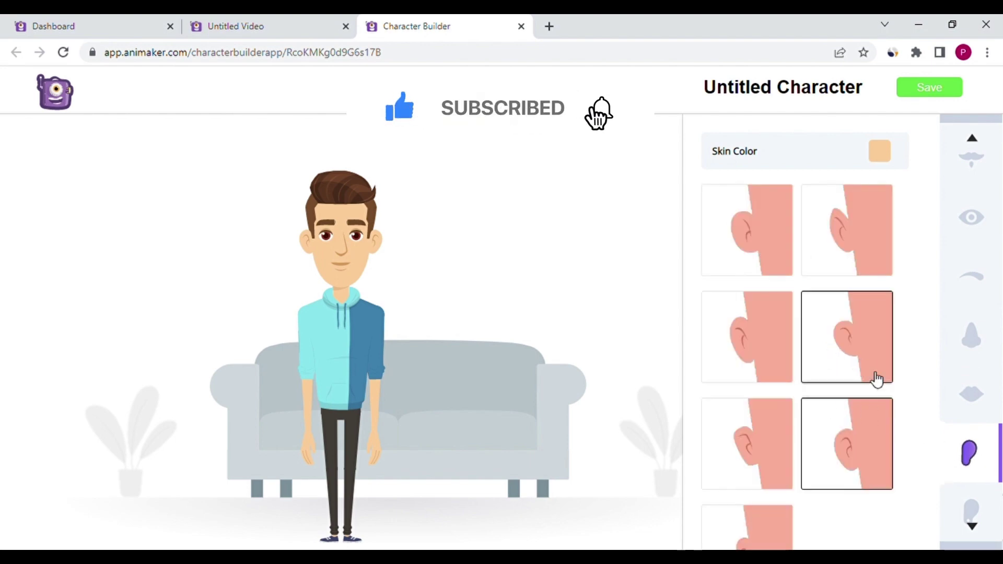
click(977, 514)
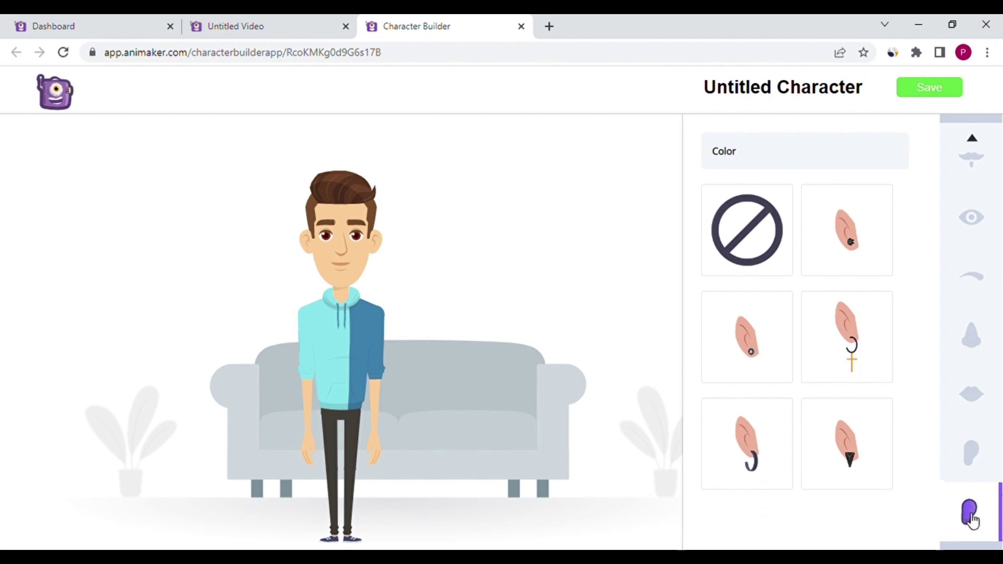
scroll(980, 531, down, 2)
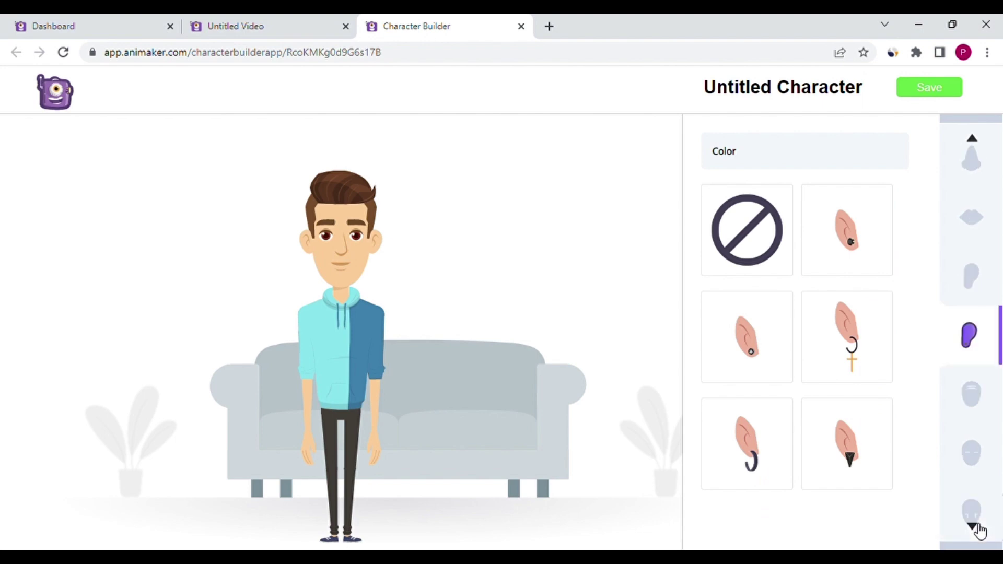
click(978, 404)
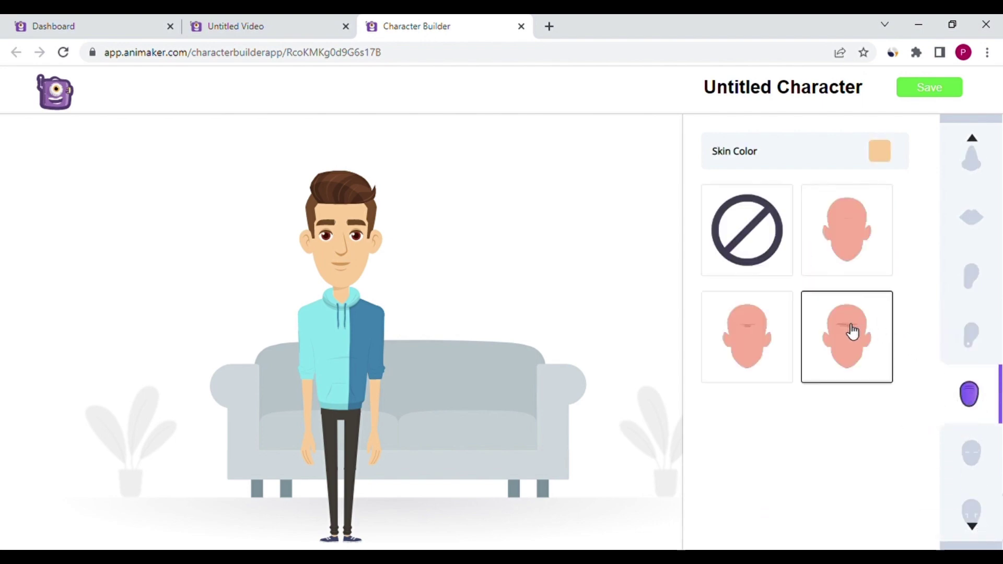
click(972, 455)
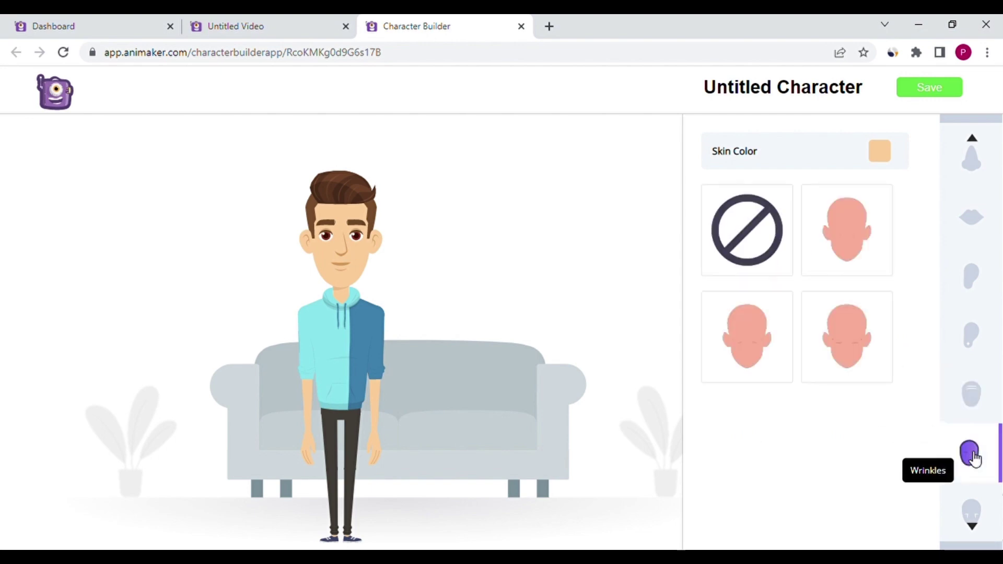
click(980, 521)
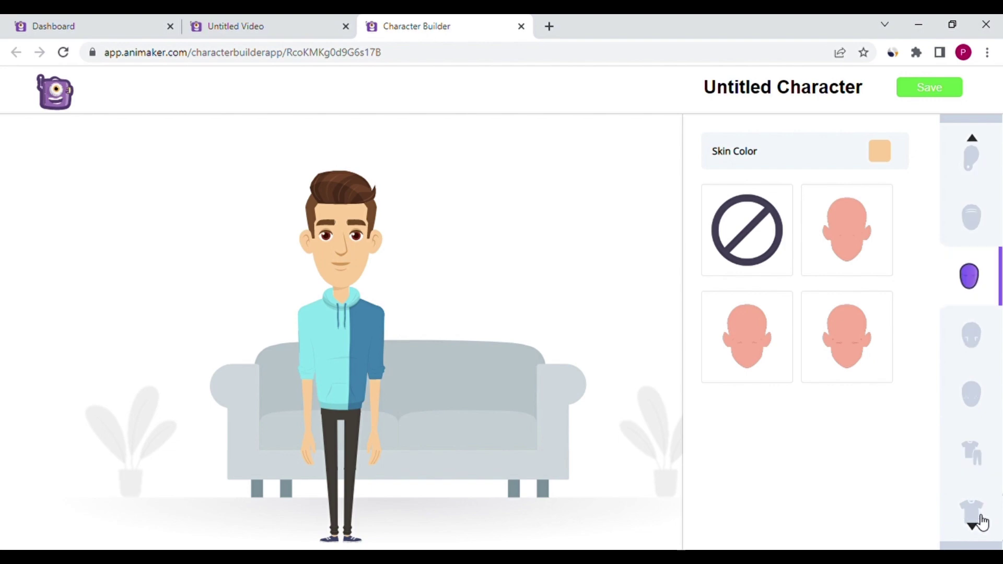
click(979, 343)
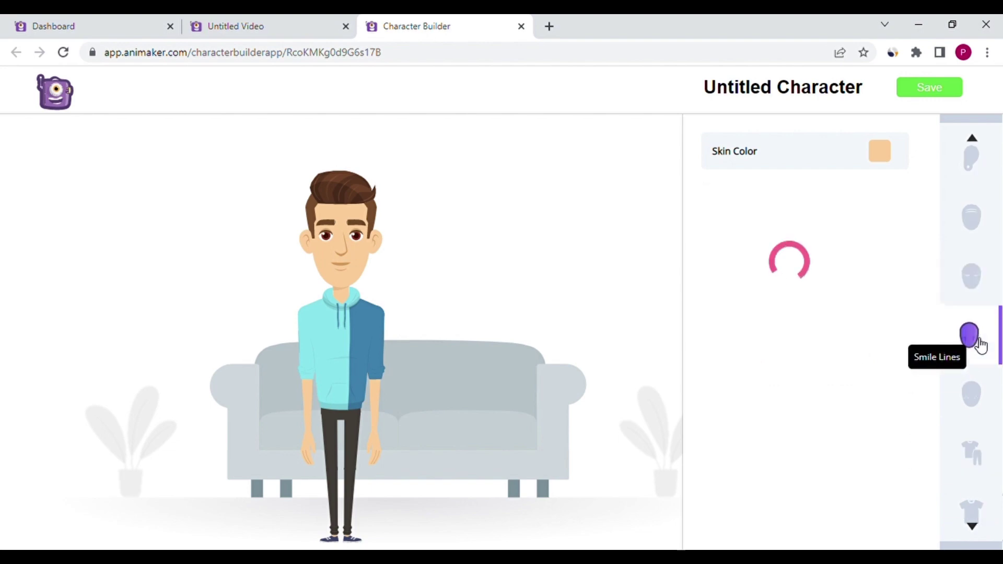
click(978, 392)
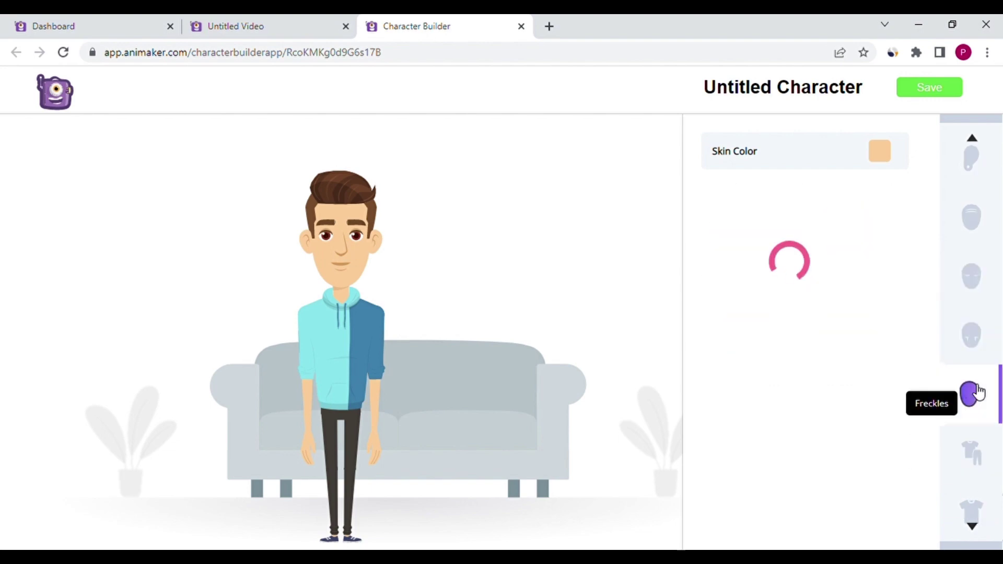
- Dress the man in the teal pocket hoodie from Outfit Topwear
click(975, 445)
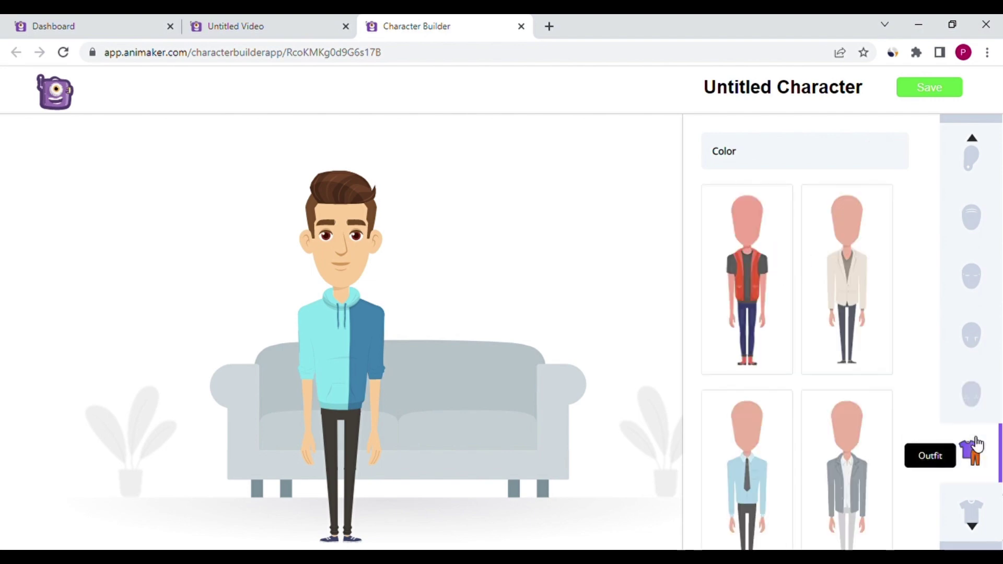
click(974, 509)
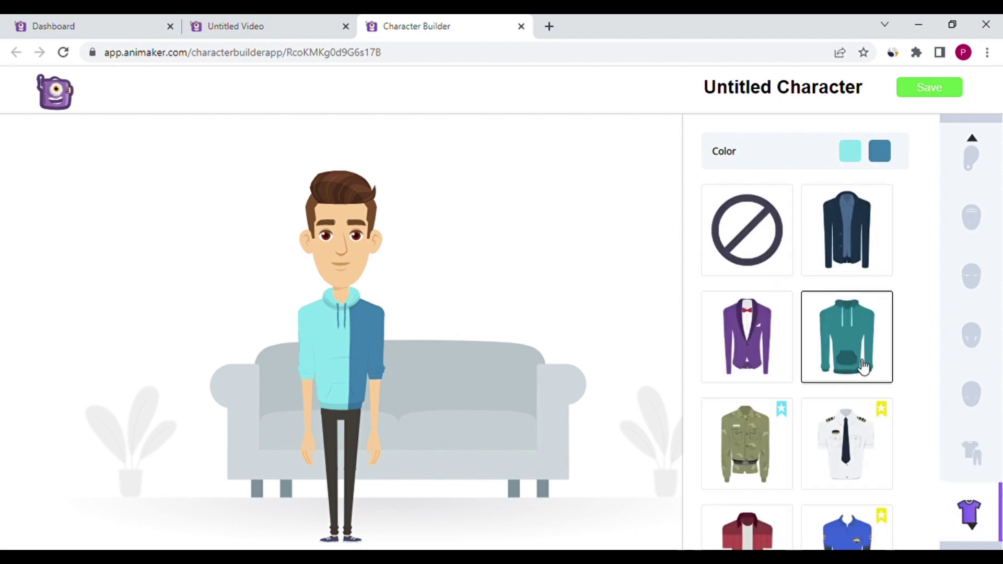
click(860, 358)
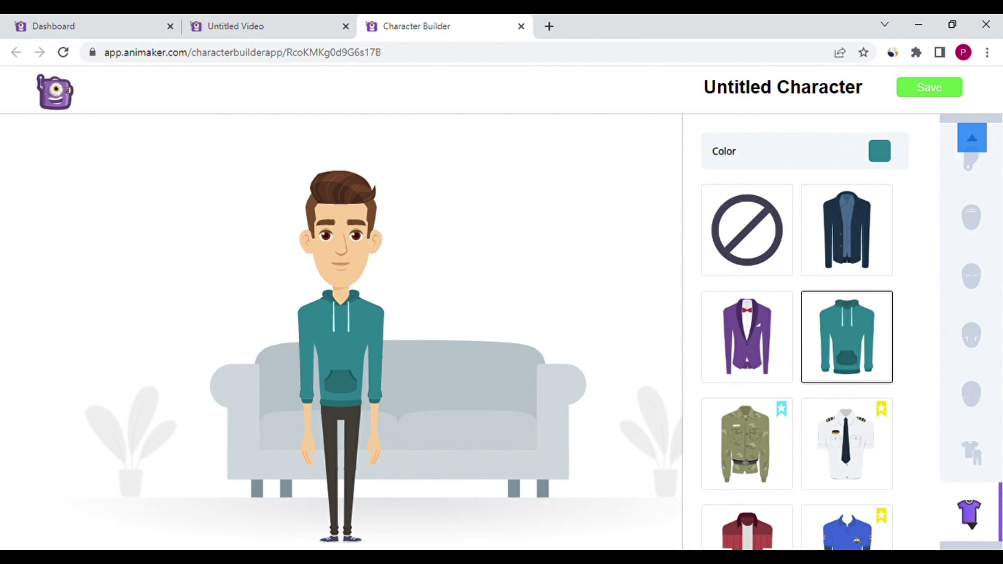
- Look through the Bottomwear options and put teal sneakers on the man
click(966, 545)
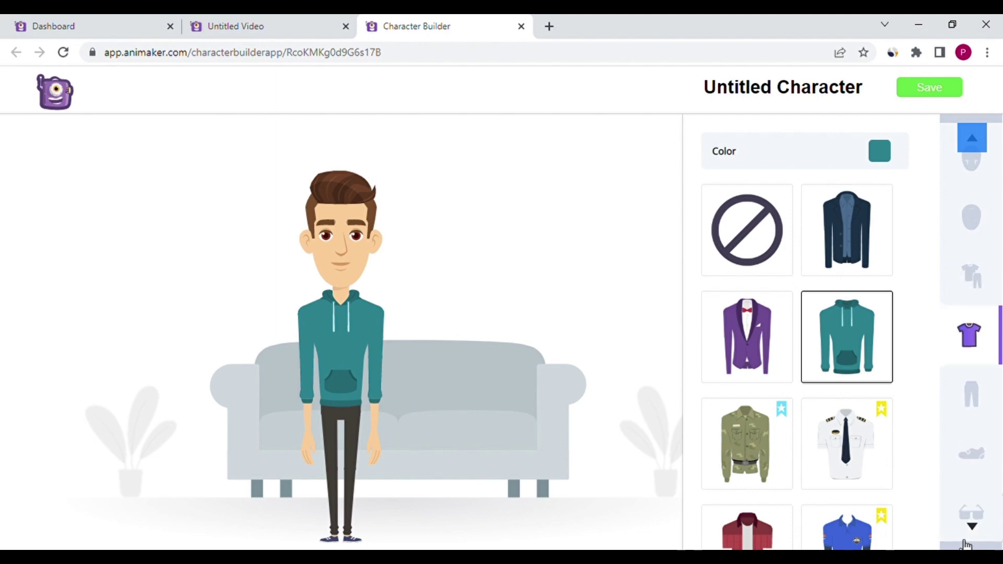
click(976, 408)
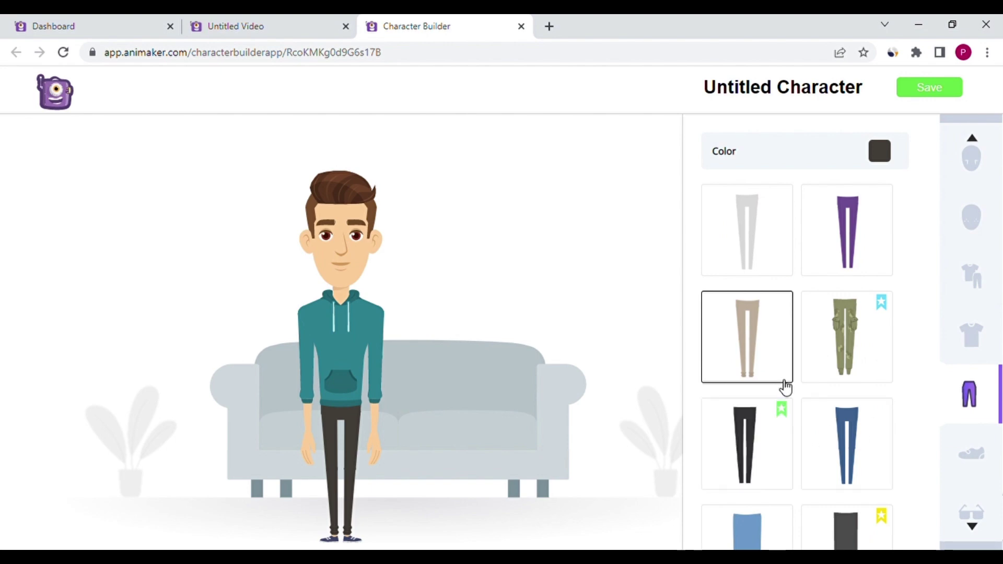
click(980, 466)
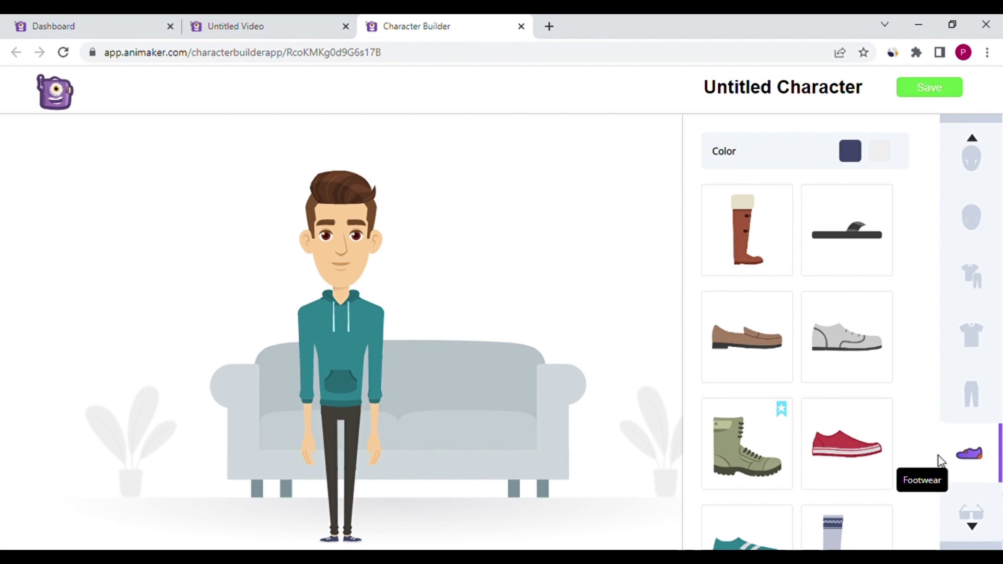
click(751, 533)
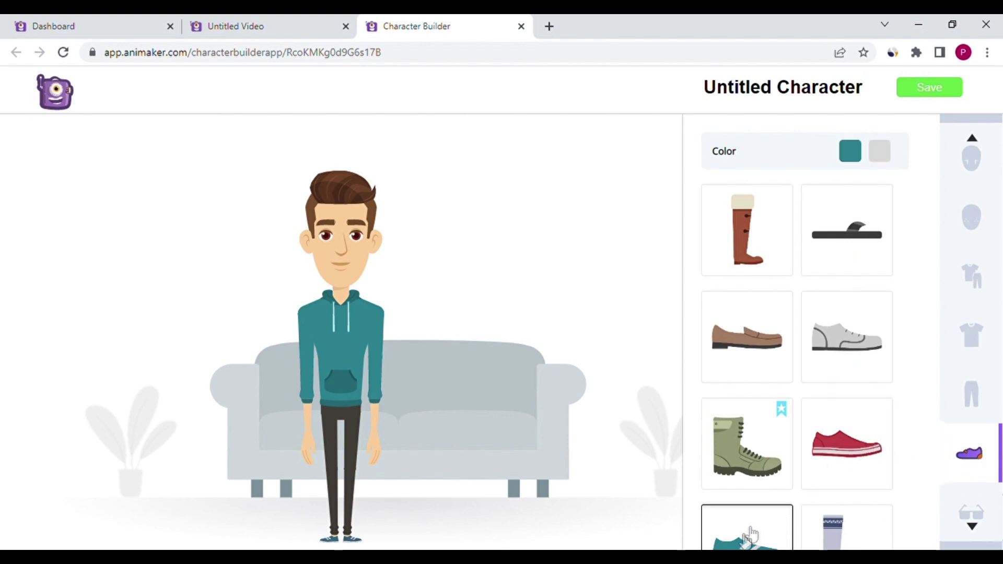
click(976, 531)
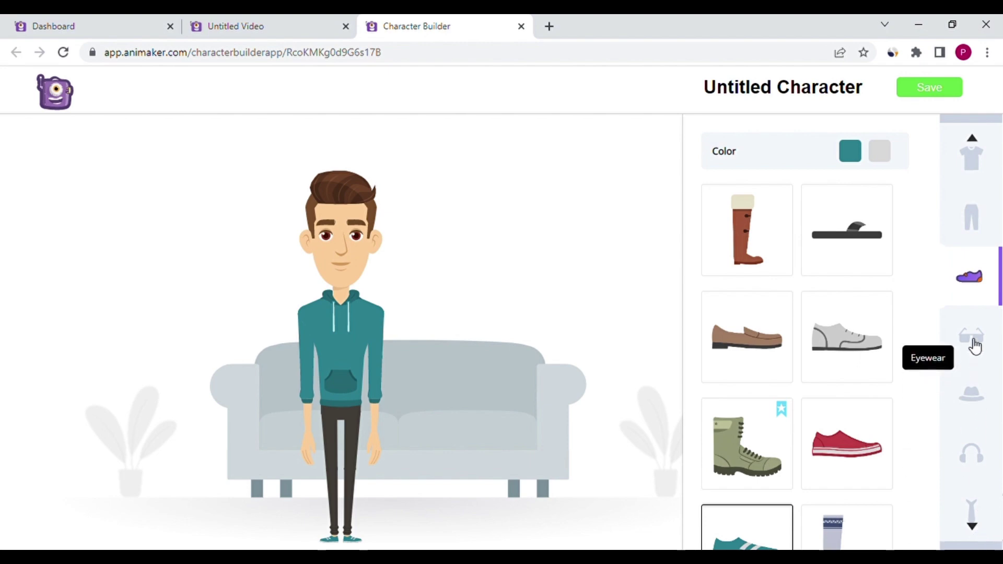
- Give the man blue-framed glasses, after trying round ones
click(972, 340)
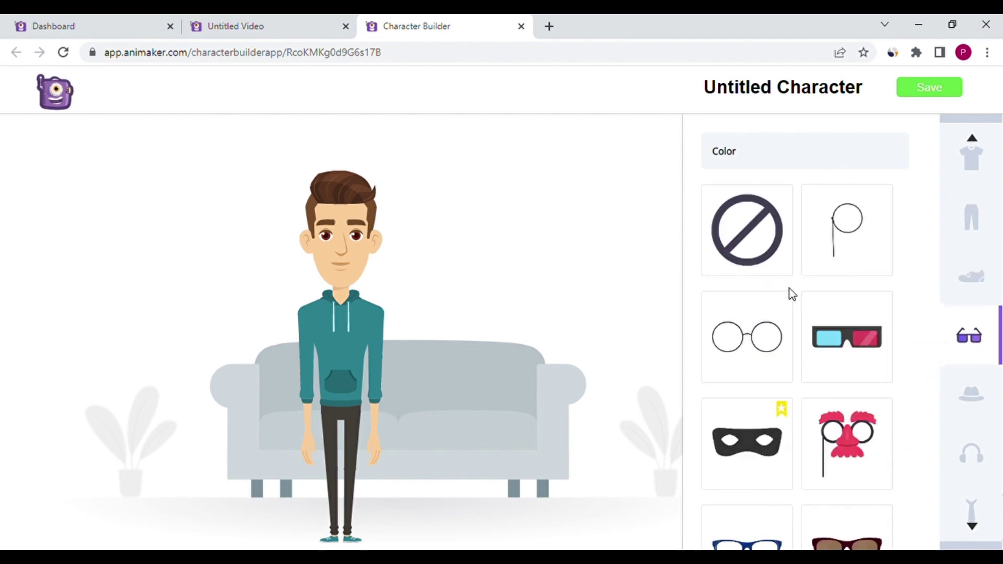
click(743, 357)
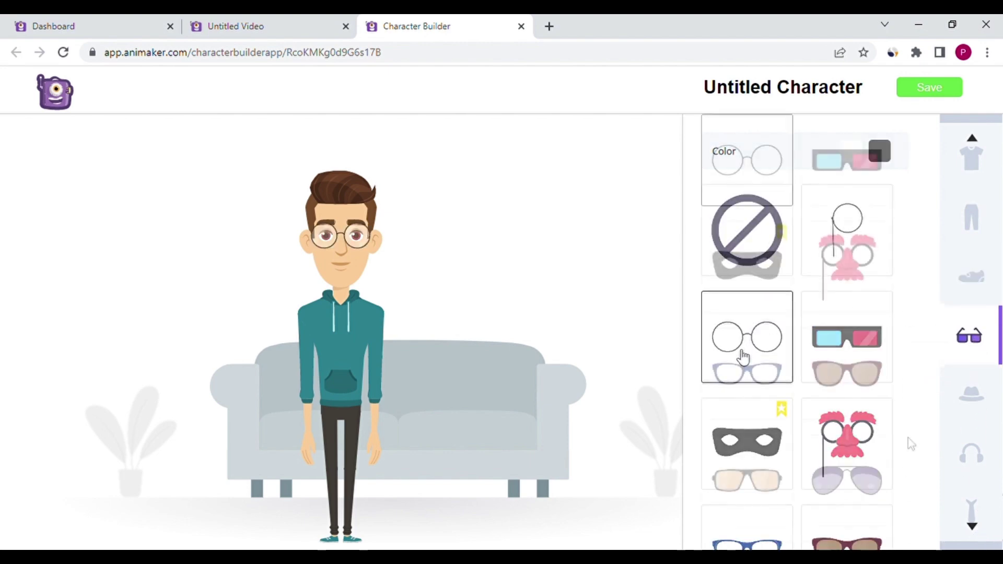
click(767, 392)
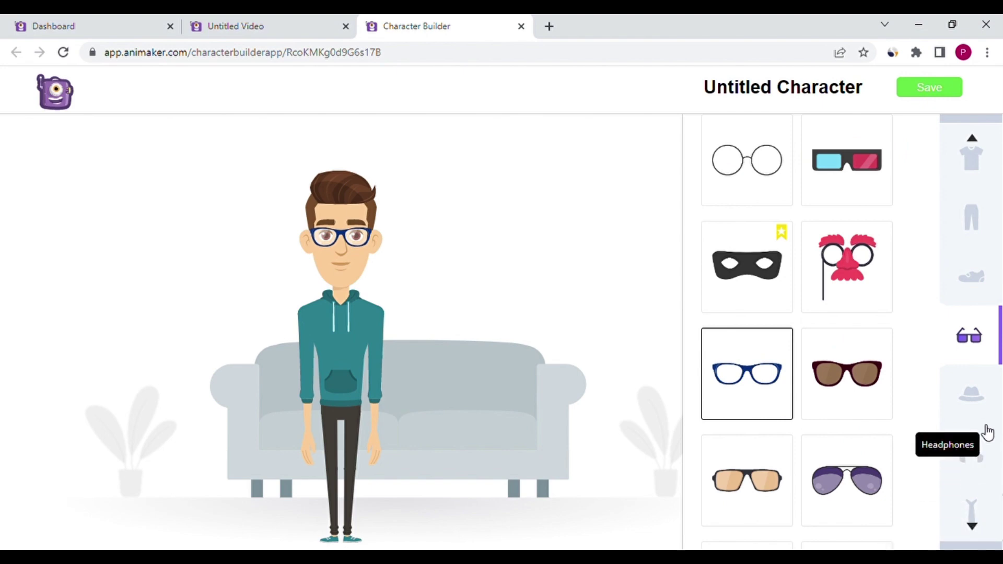
- Browse hats, headphones and neckwear, add the purple wristwatch, and save the character
click(972, 398)
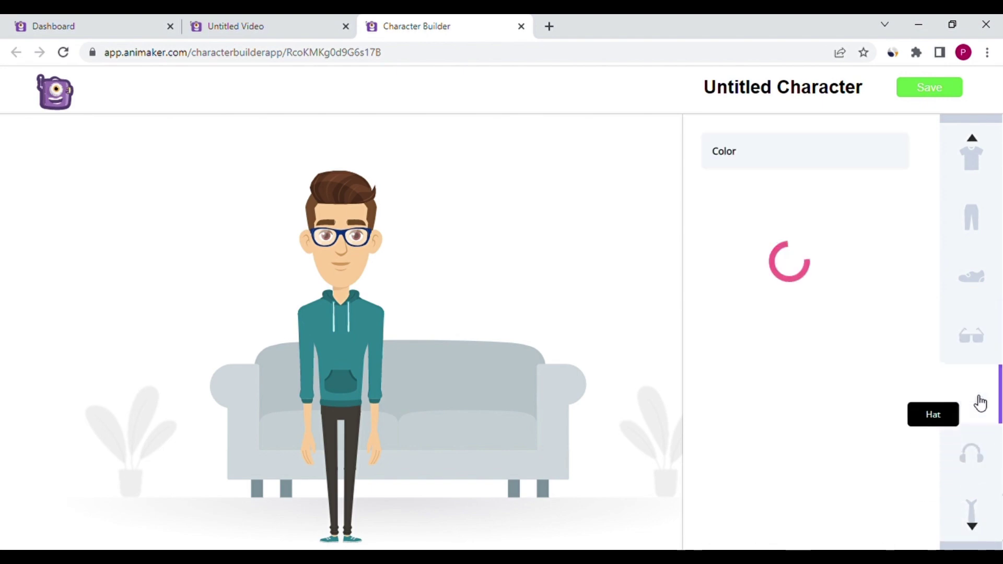
click(972, 463)
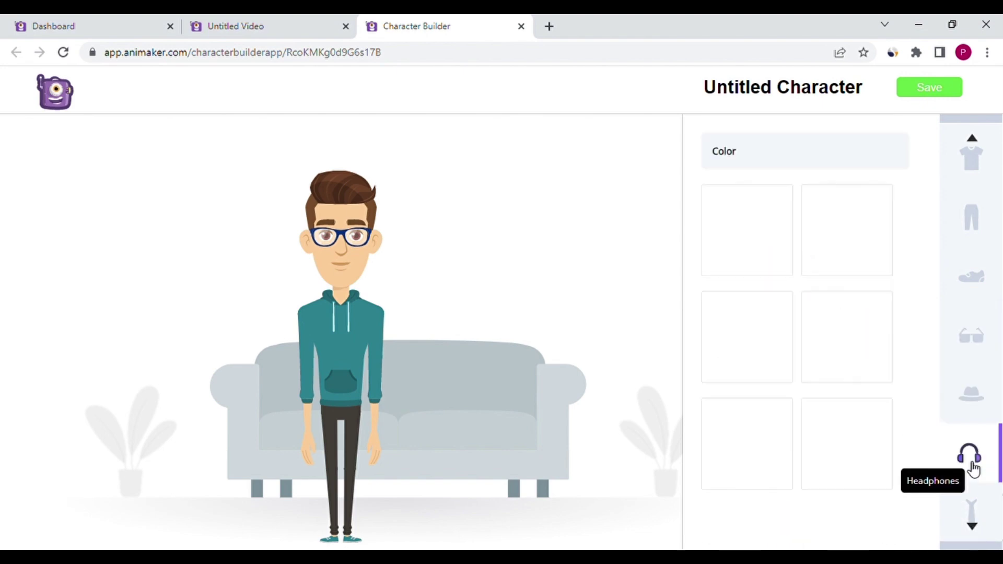
click(973, 512)
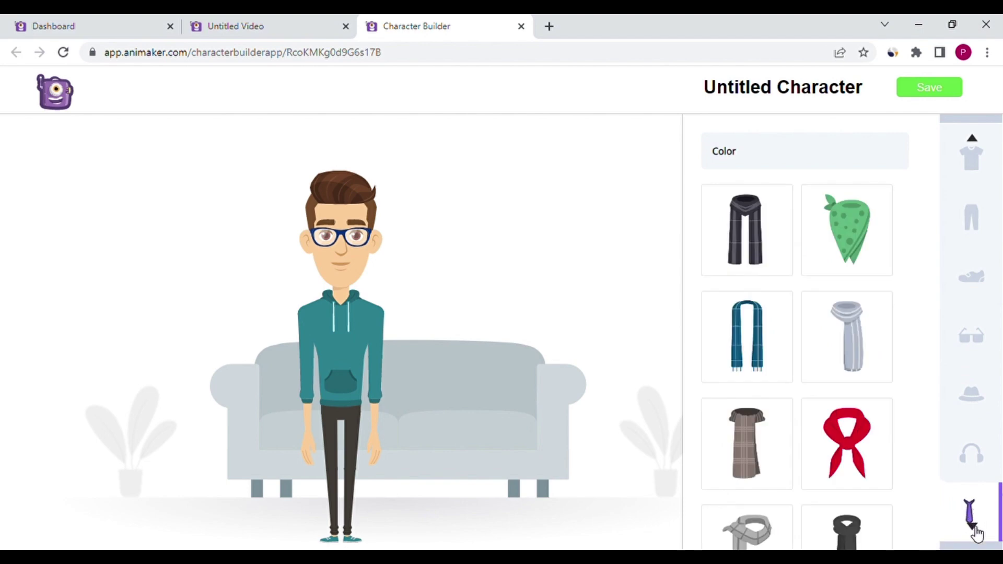
click(976, 530)
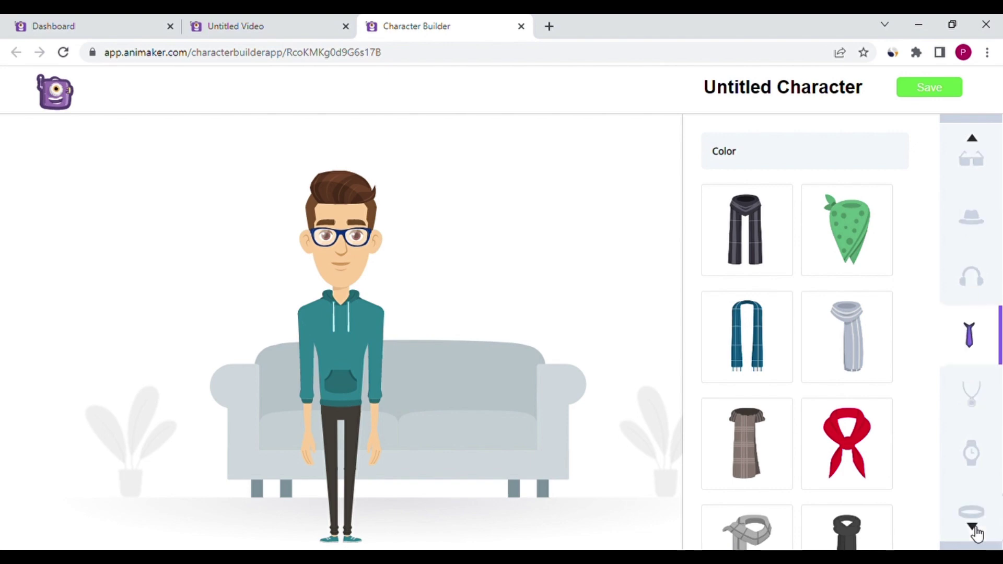
click(973, 453)
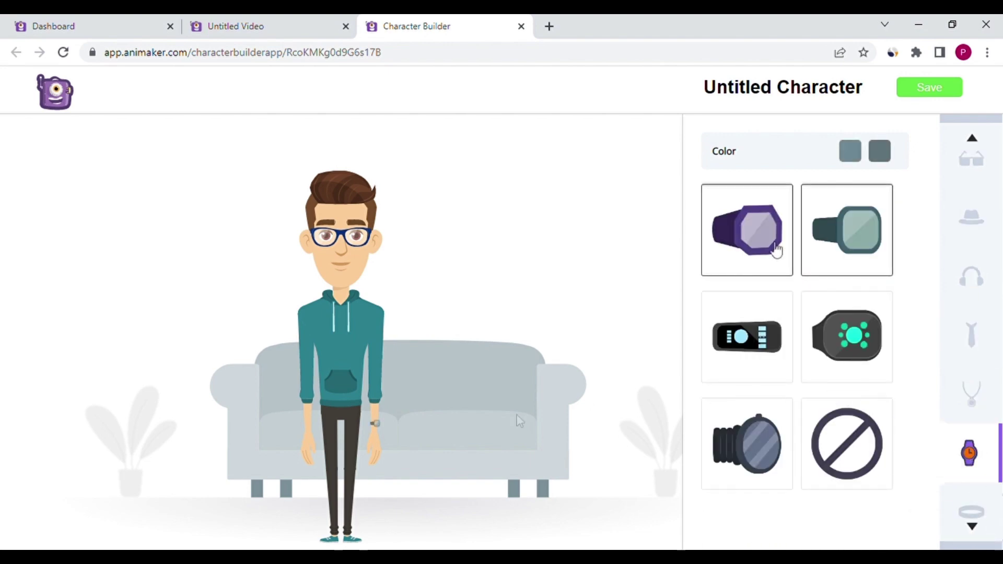
click(775, 249)
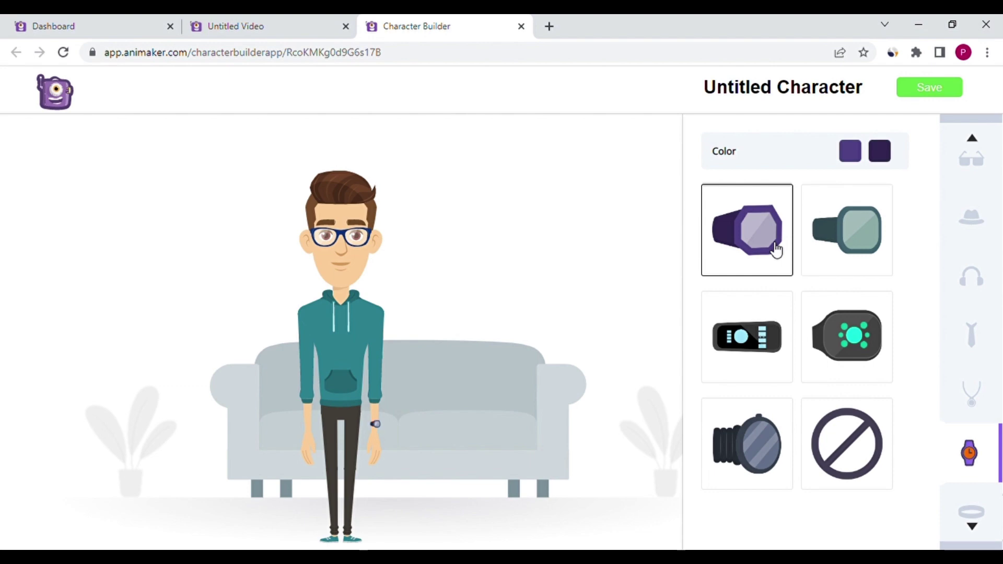
scroll(974, 152, down, 2)
scroll(977, 147, up, 5)
scroll(978, 147, up, 3)
click(978, 148)
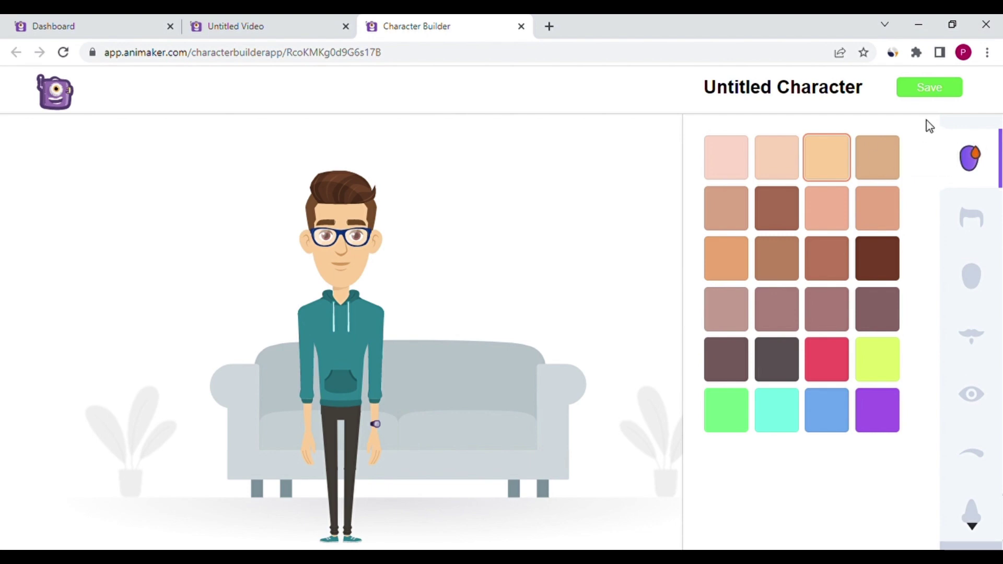
click(931, 90)
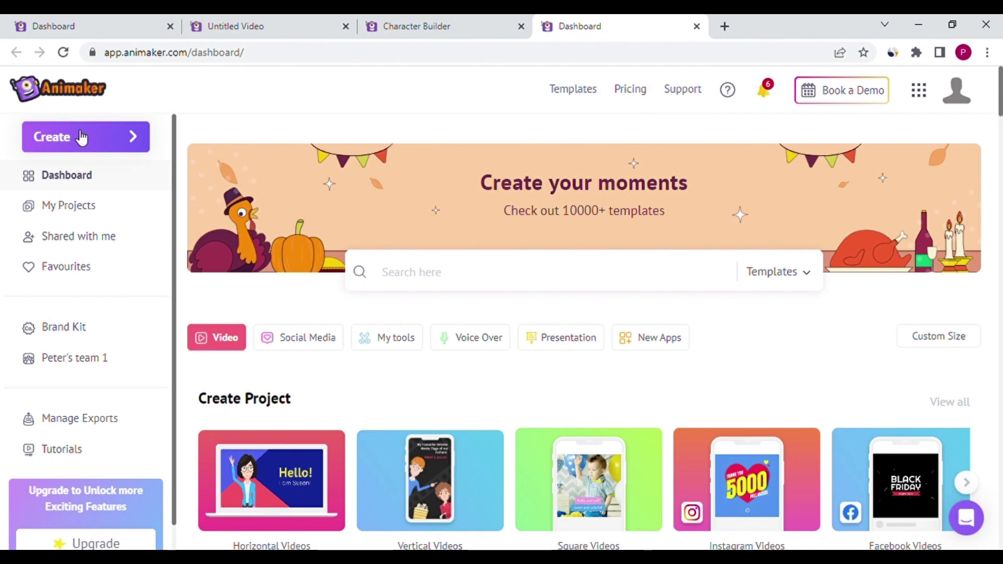
- Start a blank Horizontal (16:9) video from Dashboard's Create > Create a video
click(81, 137)
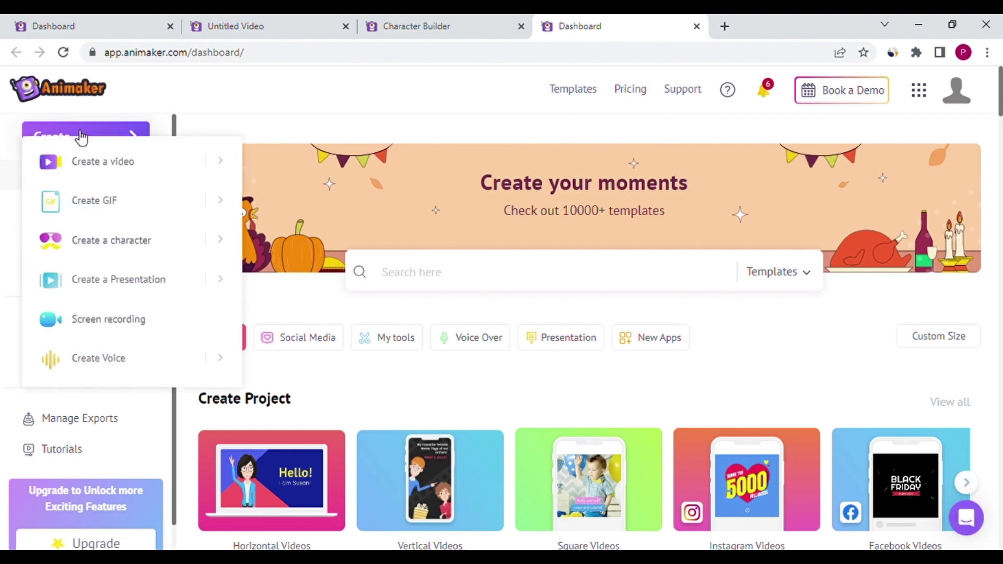
click(106, 172)
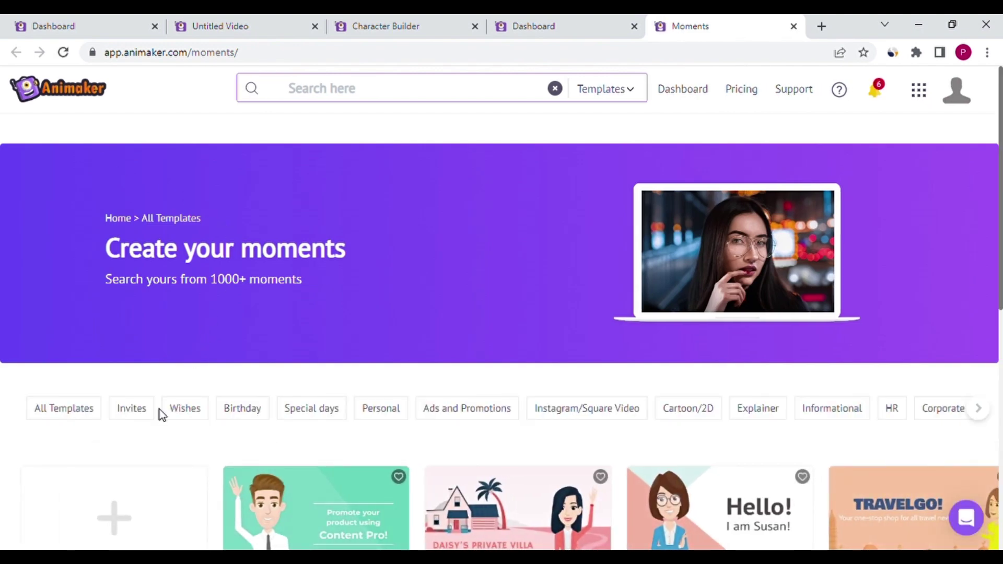
click(121, 522)
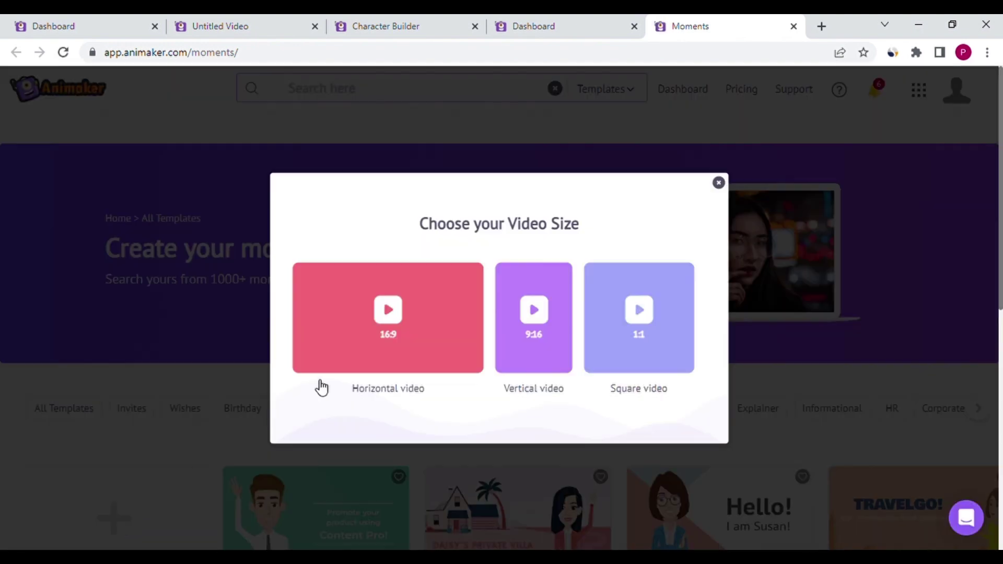
click(363, 348)
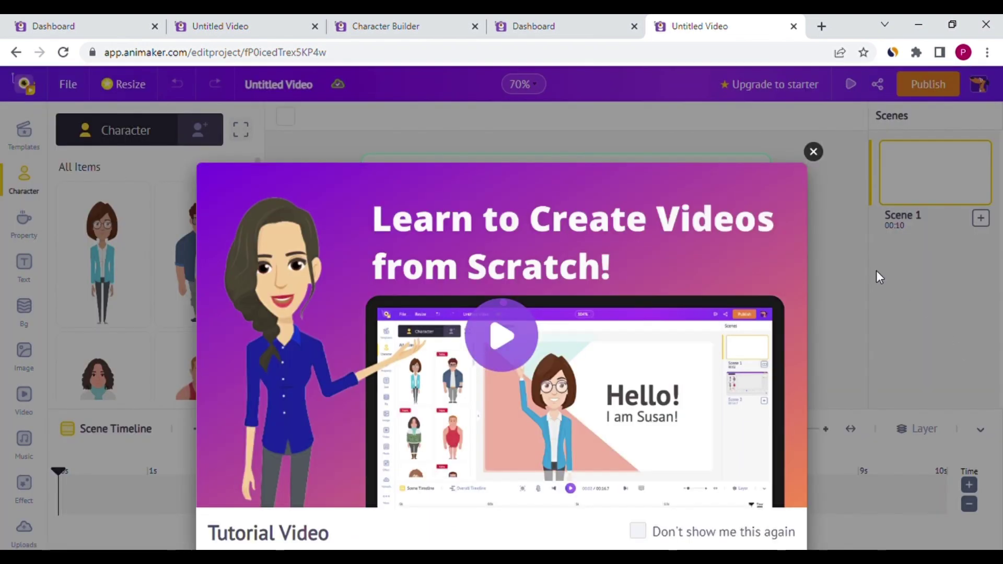
- Add the custom teal-hoodie man from My Characters and drag him to the canvas's left
click(815, 151)
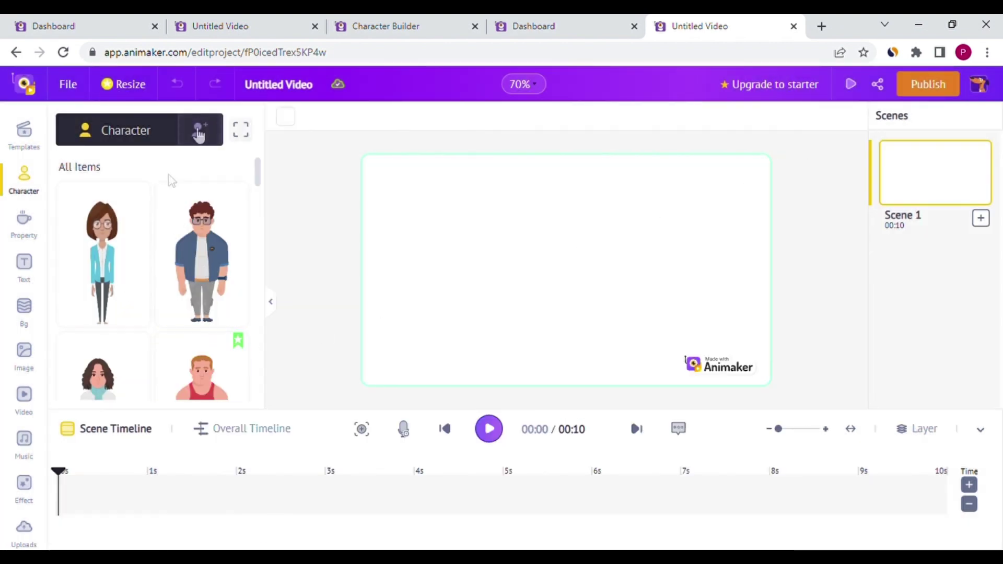
click(199, 131)
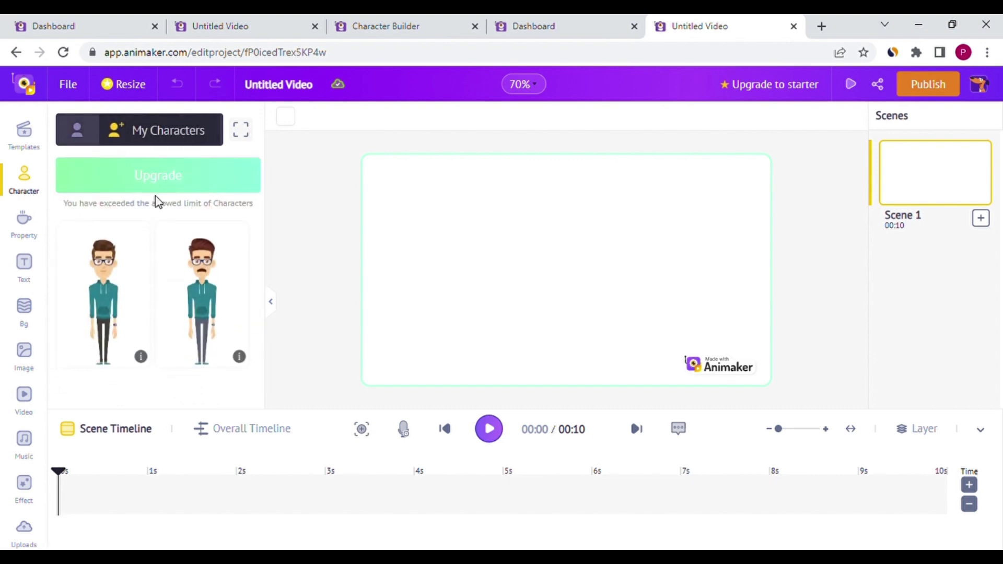
click(118, 297)
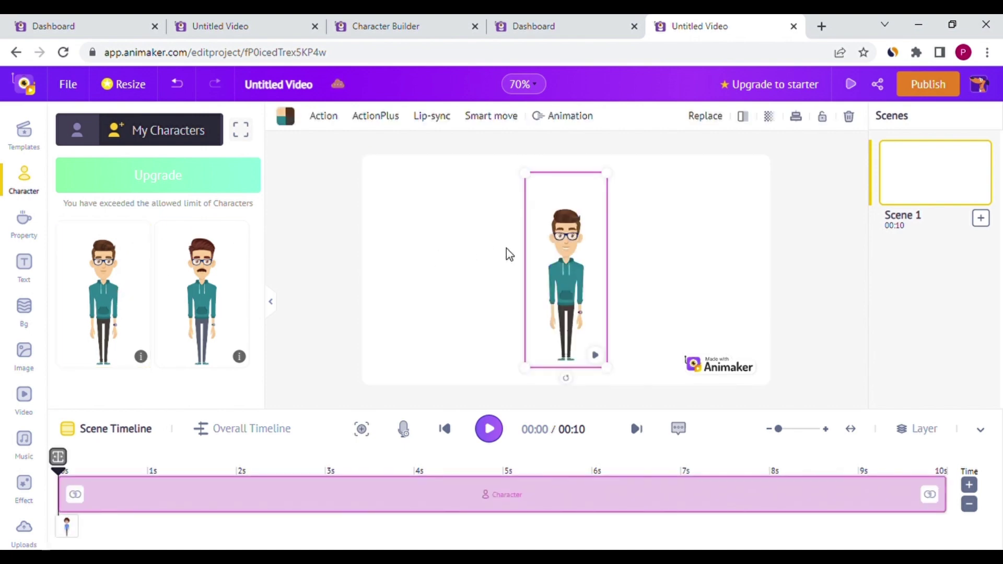
drag(565, 264, 409, 262)
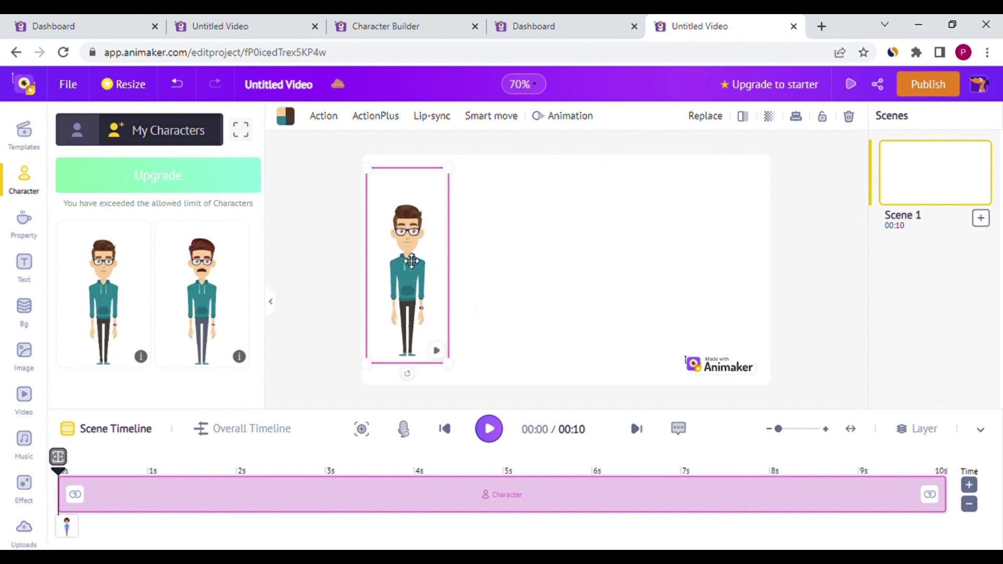
click(177, 84)
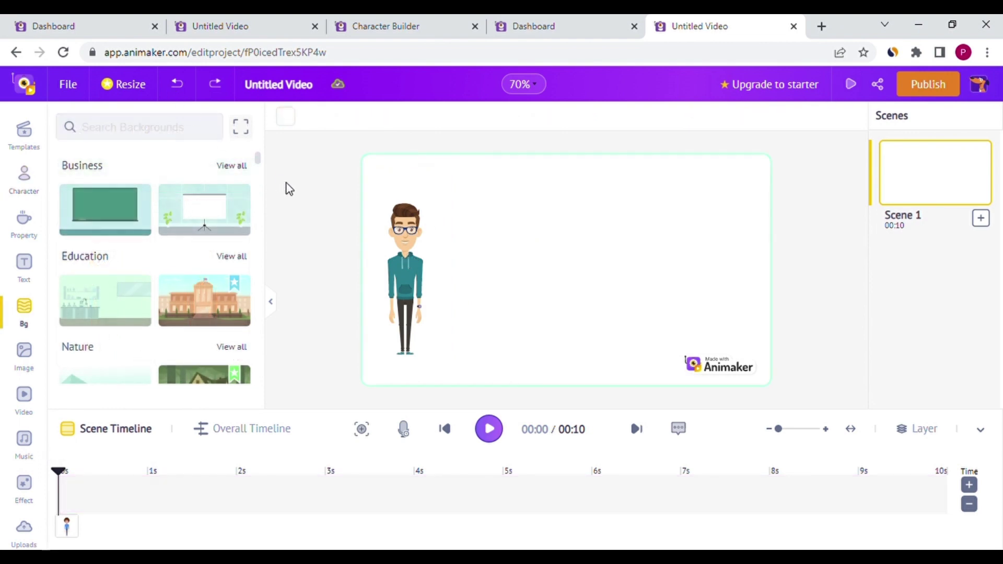
- Search backgrounds for 'house' and apply the porch with white chairs and a table
click(132, 124)
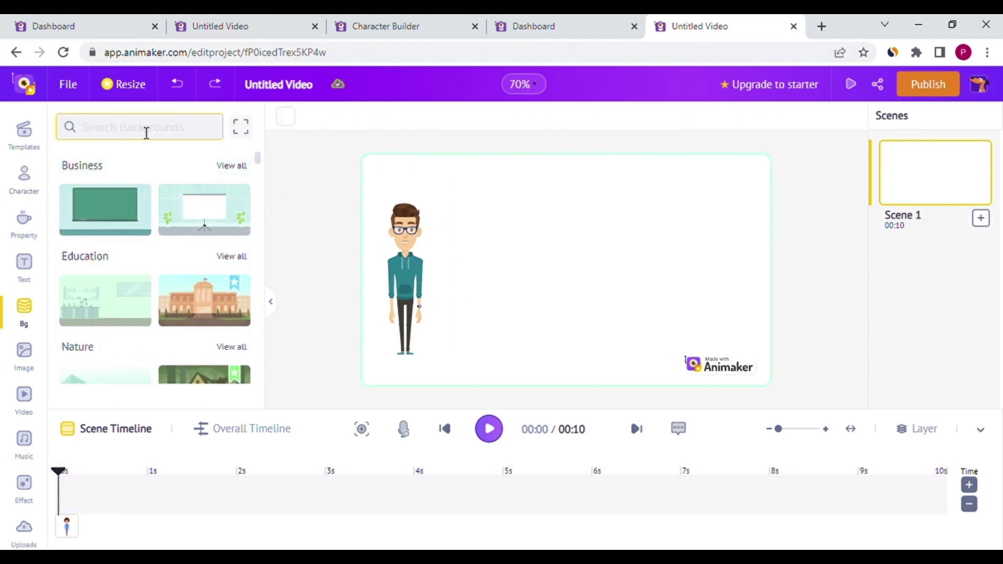
text(house)
key(Return)
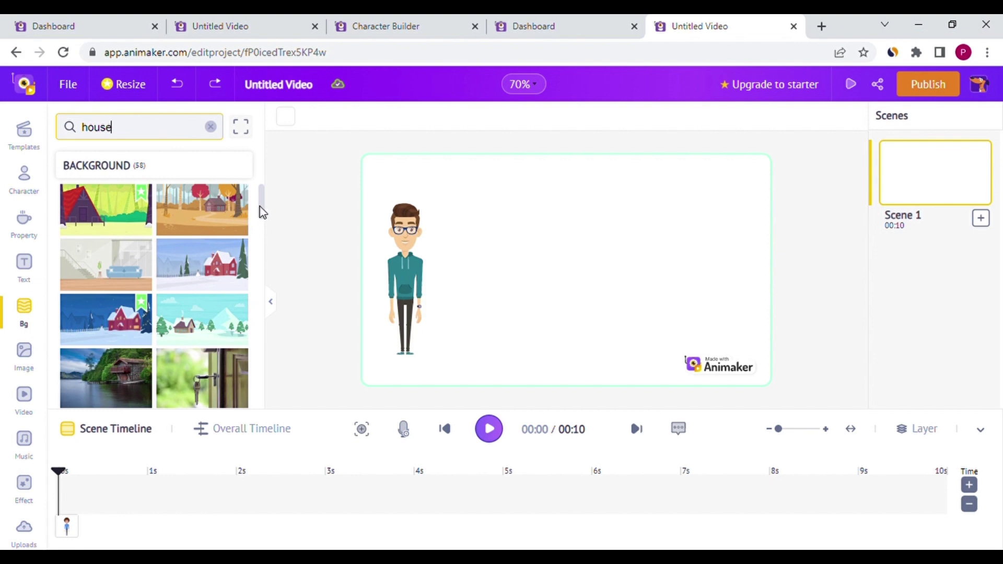
drag(259, 207, 263, 376)
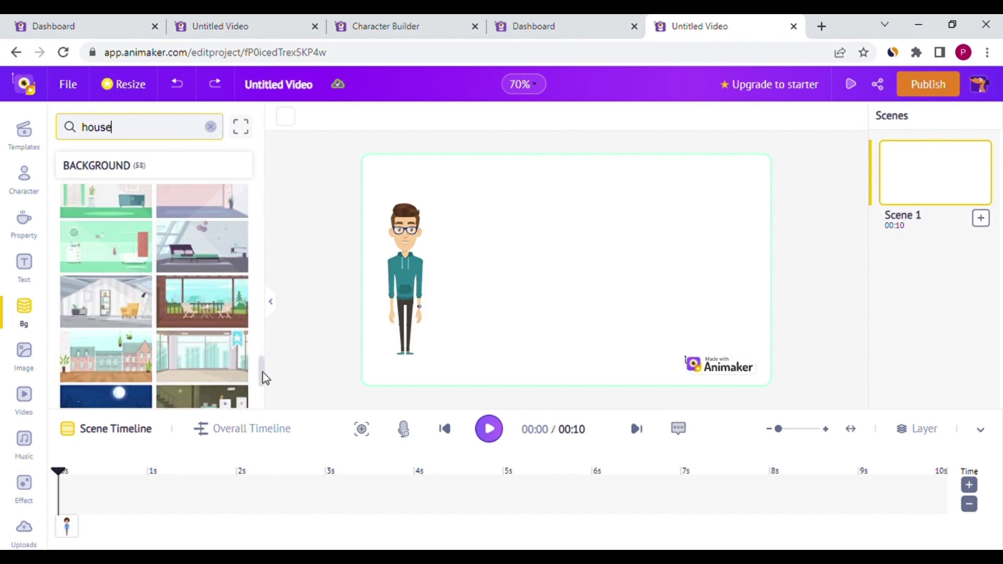
click(220, 308)
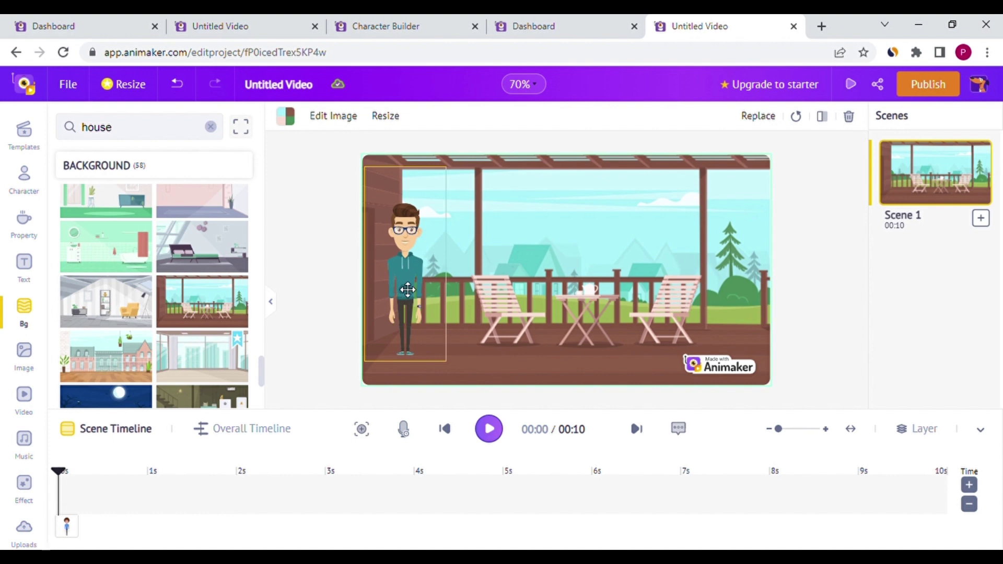
drag(407, 290, 327, 288)
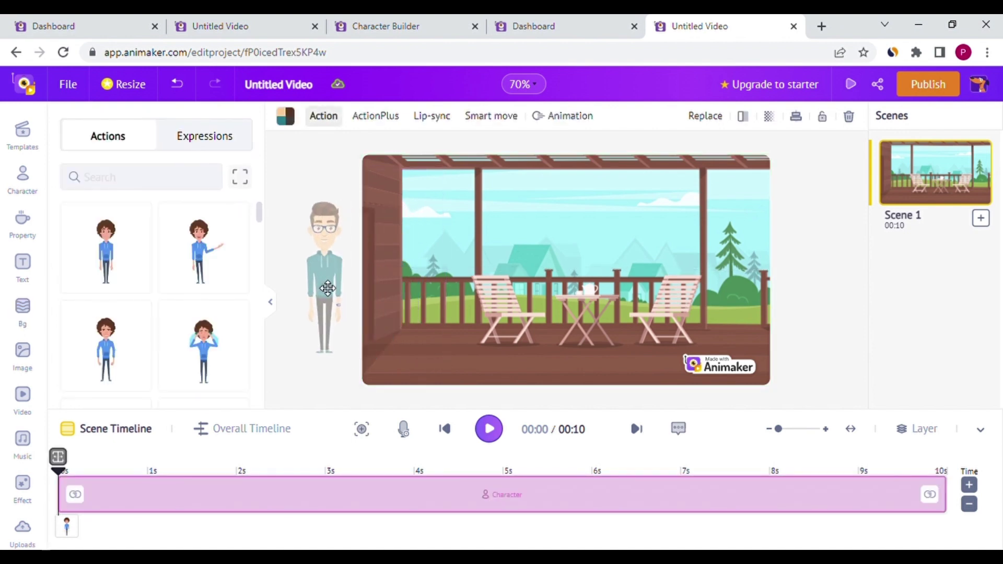
- Search the man's actions for 'walking' and apply Walking Angry
click(327, 288)
click(174, 185)
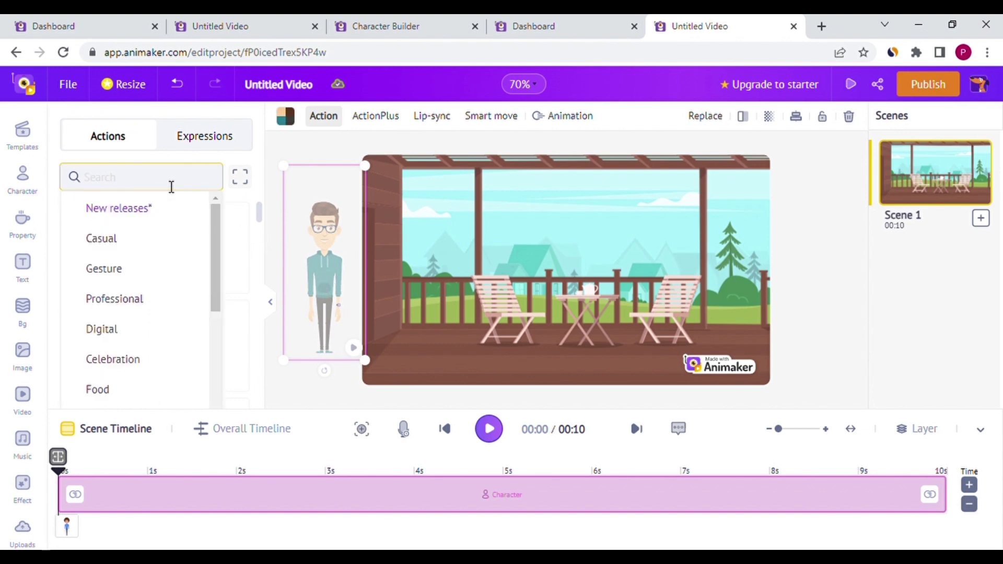
text(walk)
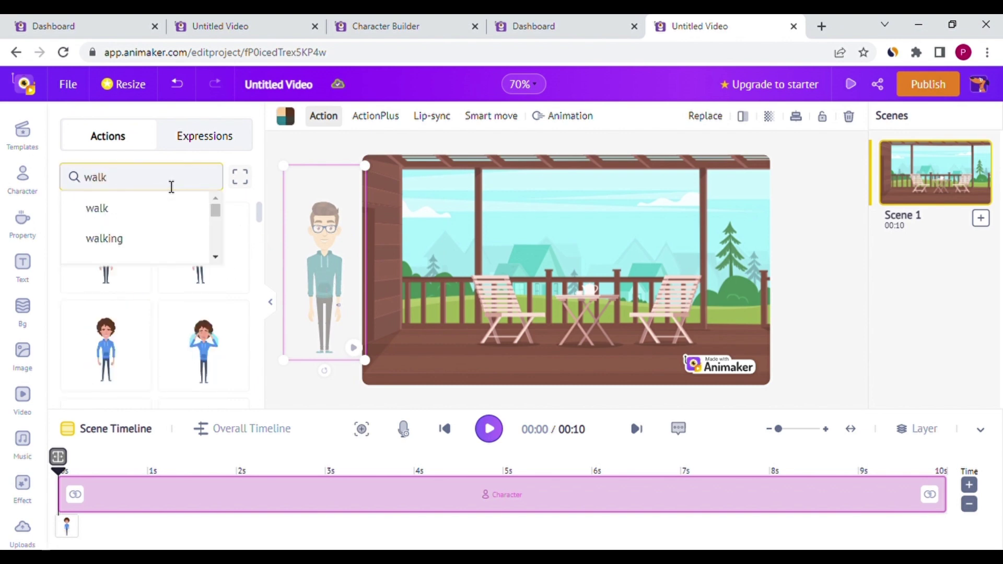
click(156, 238)
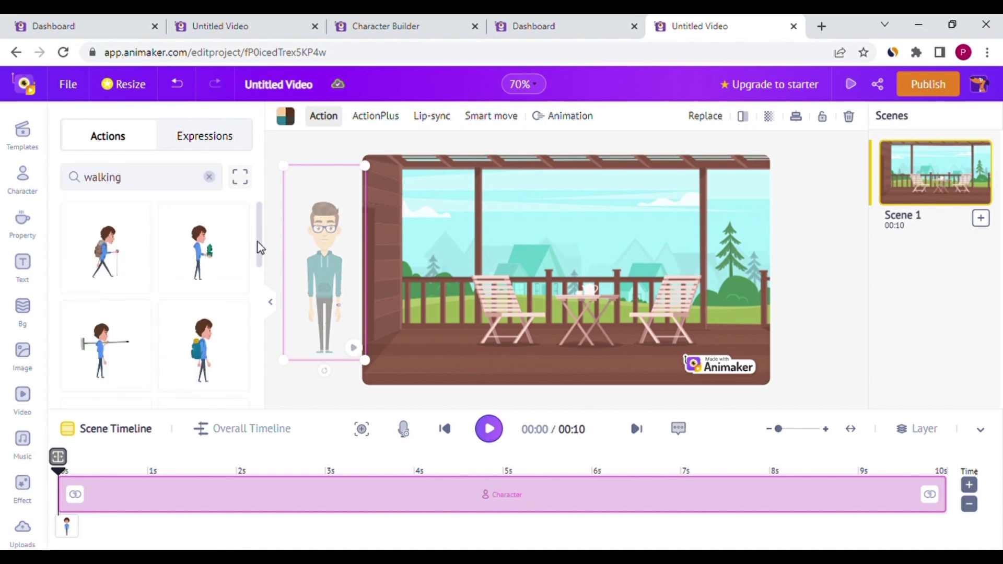
drag(260, 240, 263, 313)
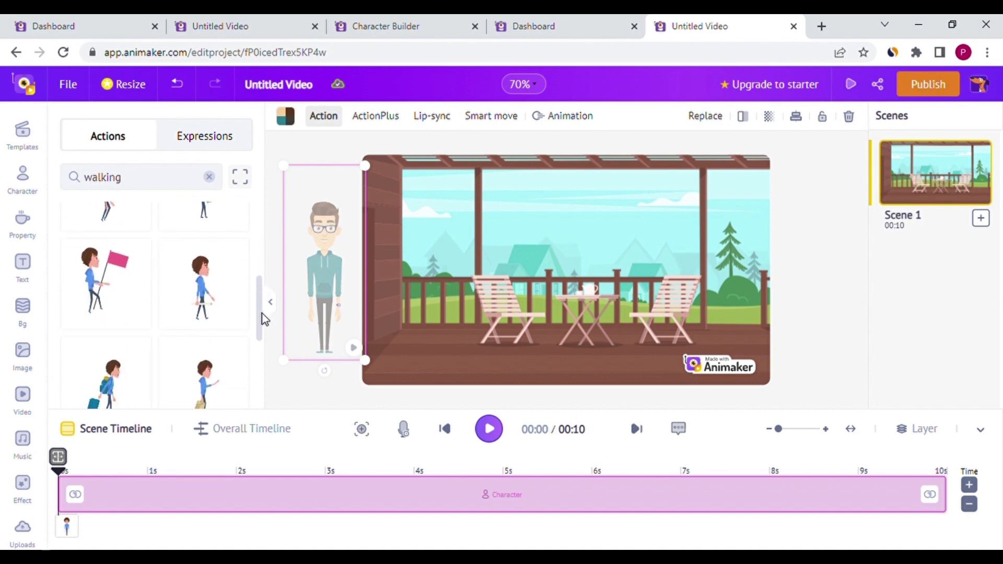
scroll(260, 296, down, 3)
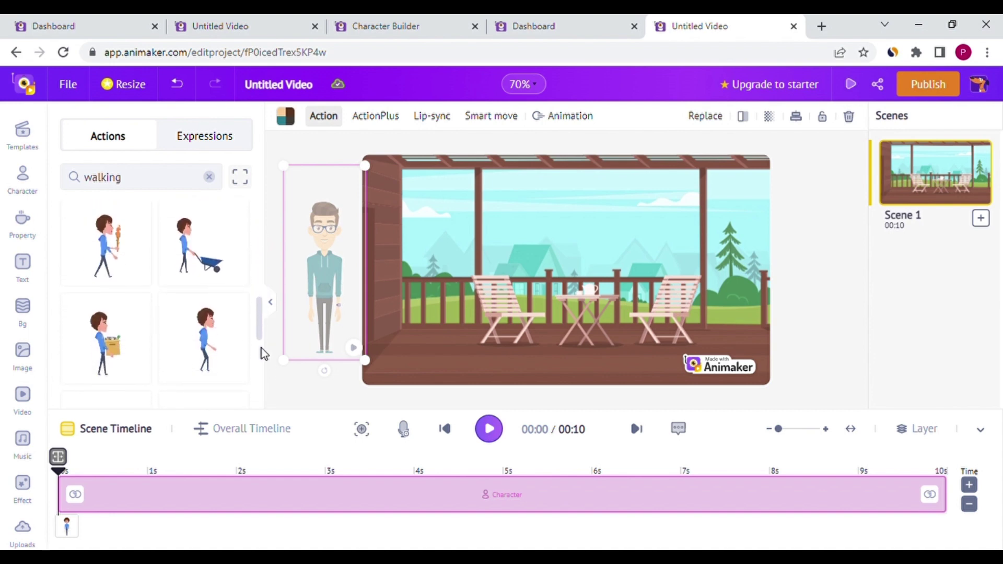
scroll(259, 337, down, 3)
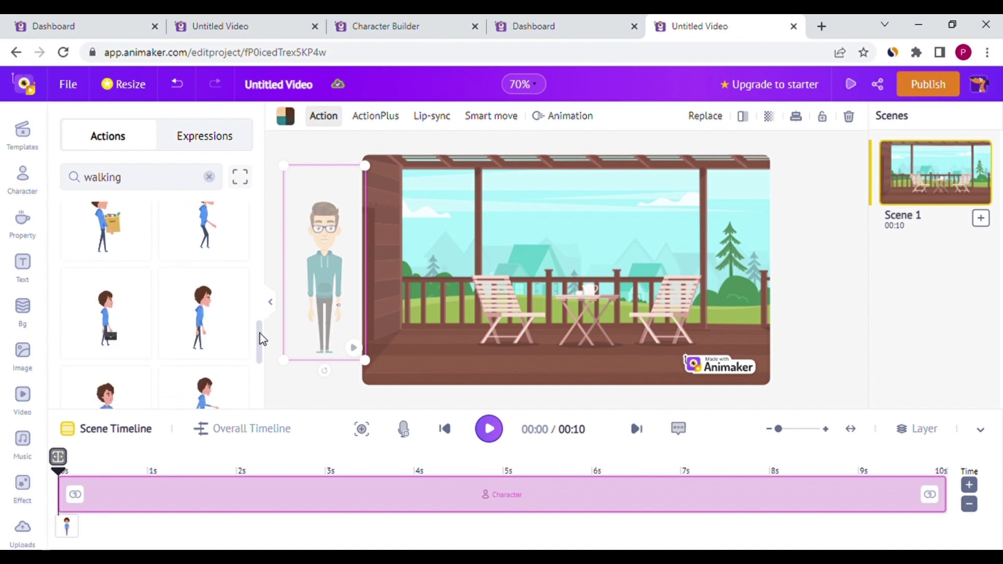
click(204, 320)
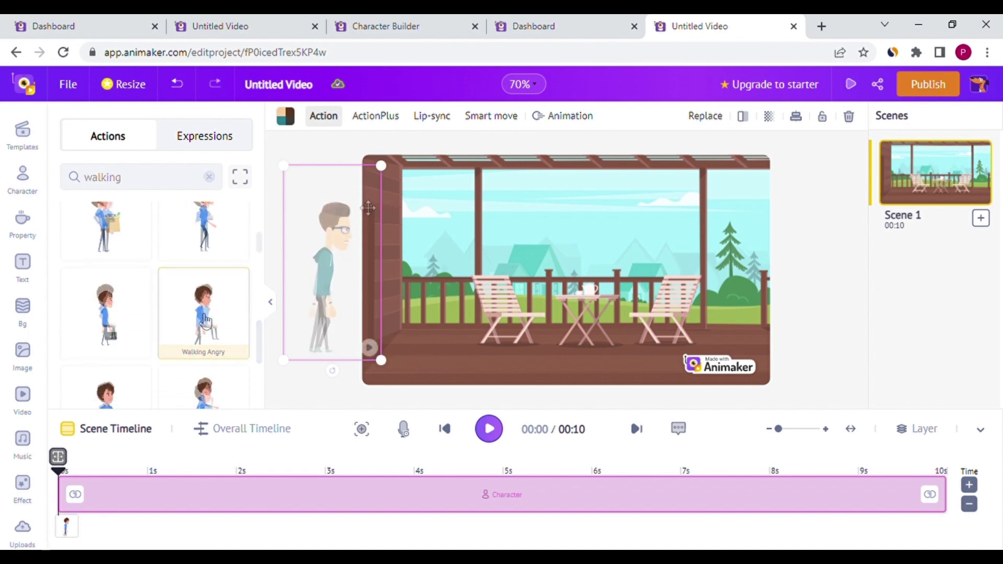
- Add Sitting as the man's second action in ActionPlus
click(376, 117)
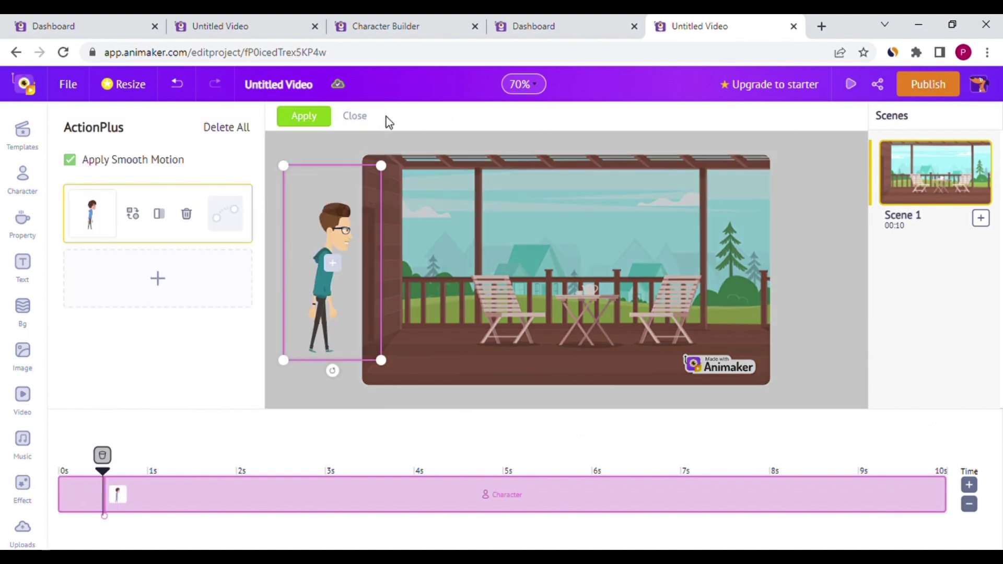
click(175, 284)
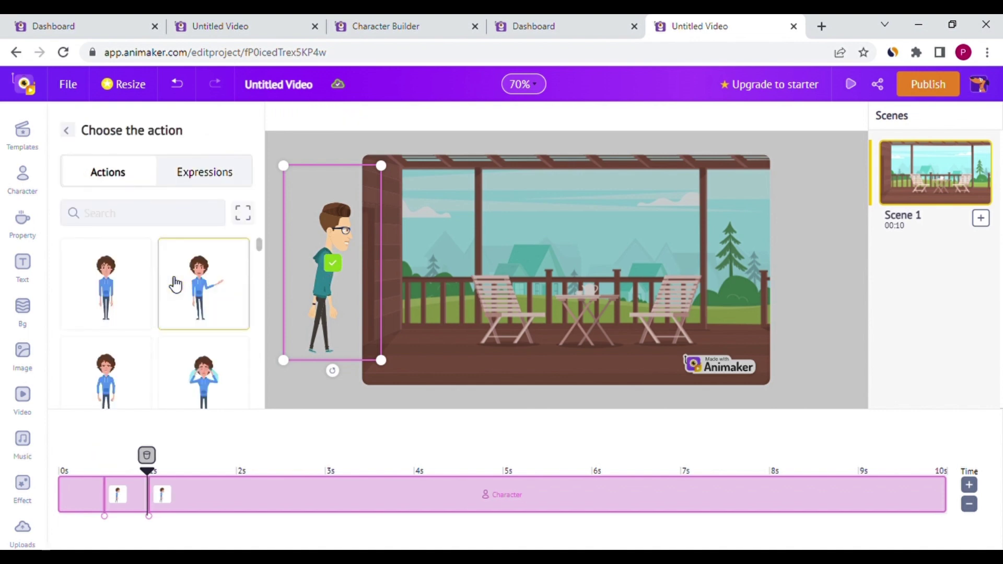
click(173, 216)
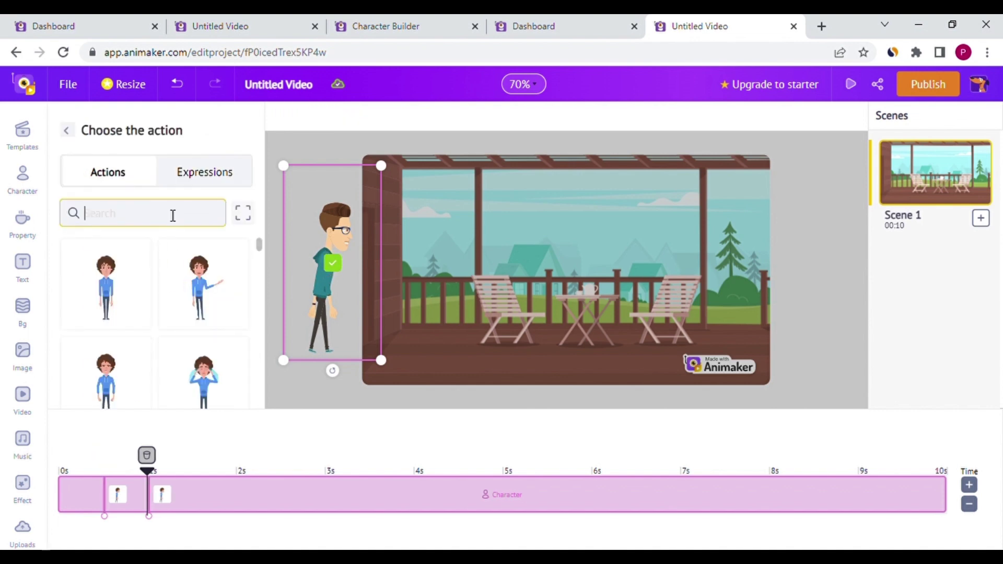
text(sitt)
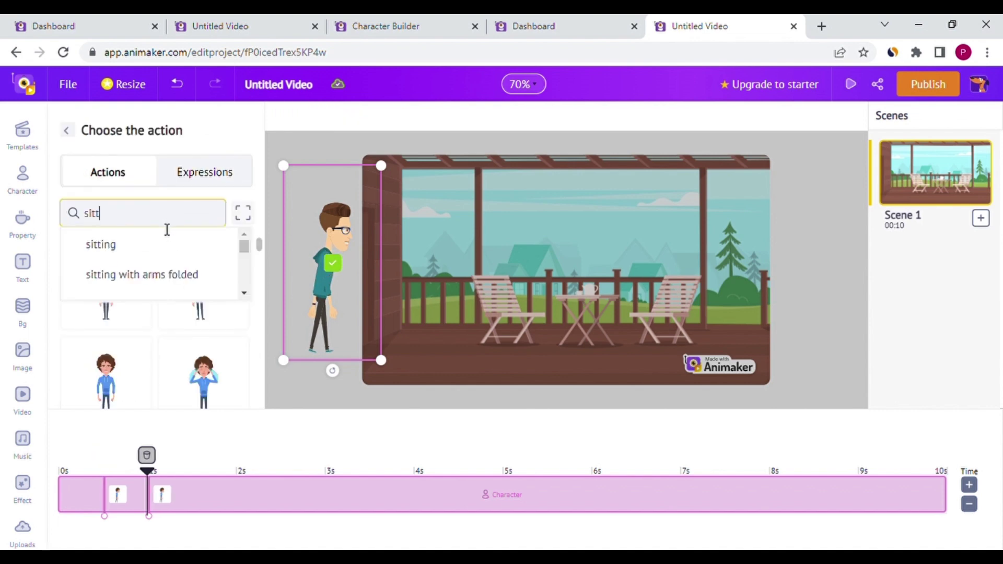
click(158, 246)
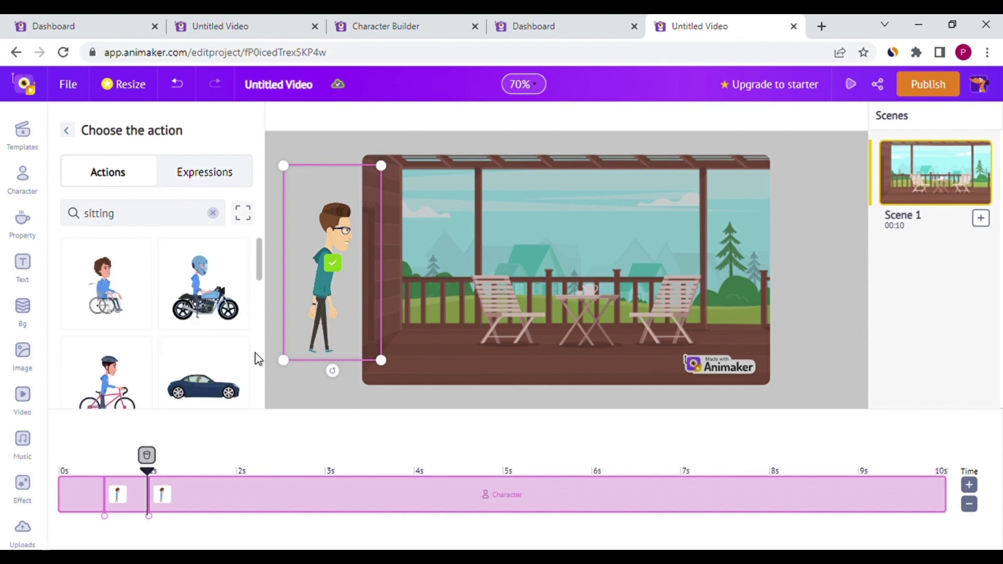
scroll(259, 357, down, 2)
scroll(259, 359, down, 2)
scroll(259, 358, down, 3)
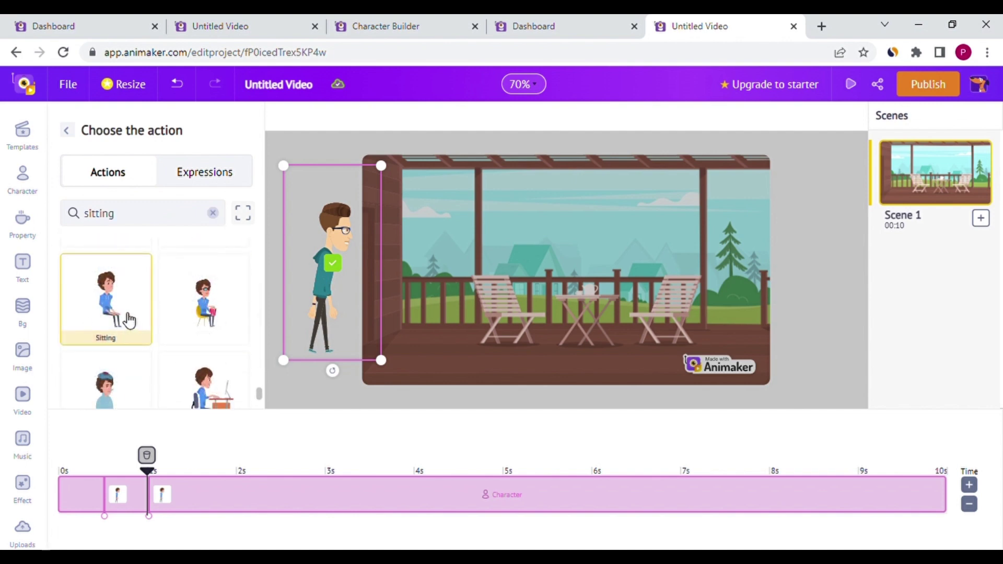
click(129, 319)
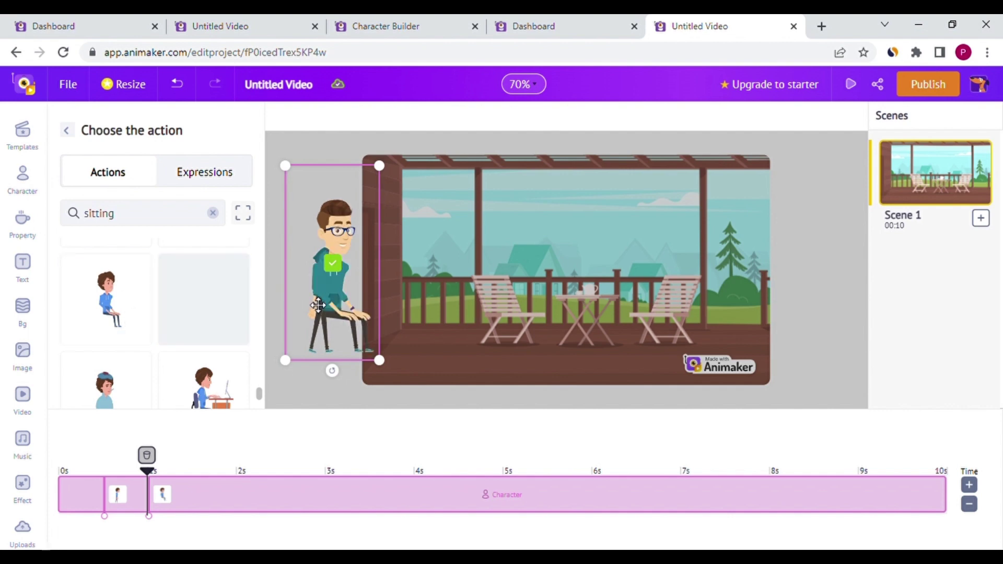
- Move and shrink the seated man onto the left porch chair
drag(344, 308, 507, 309)
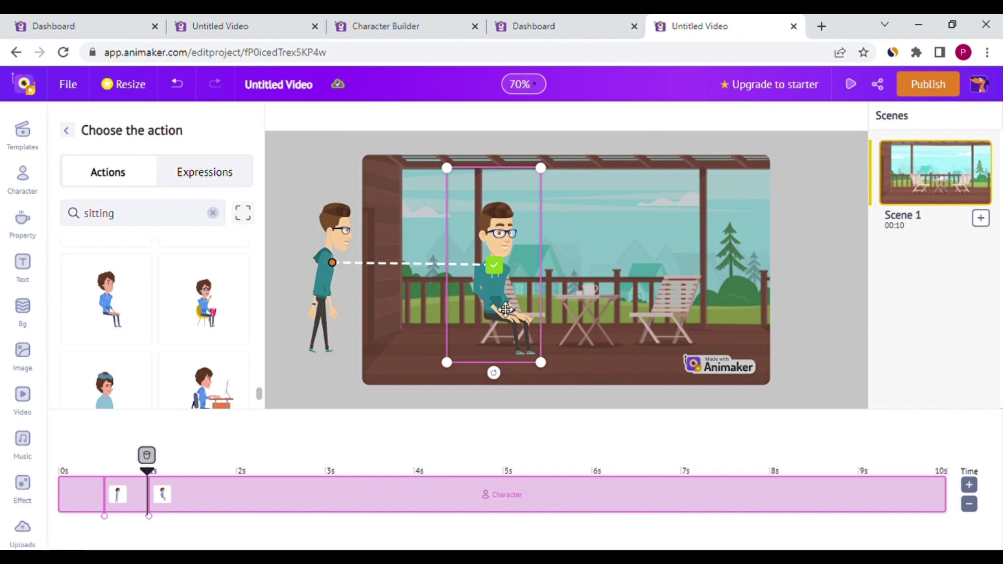
drag(507, 308, 521, 299)
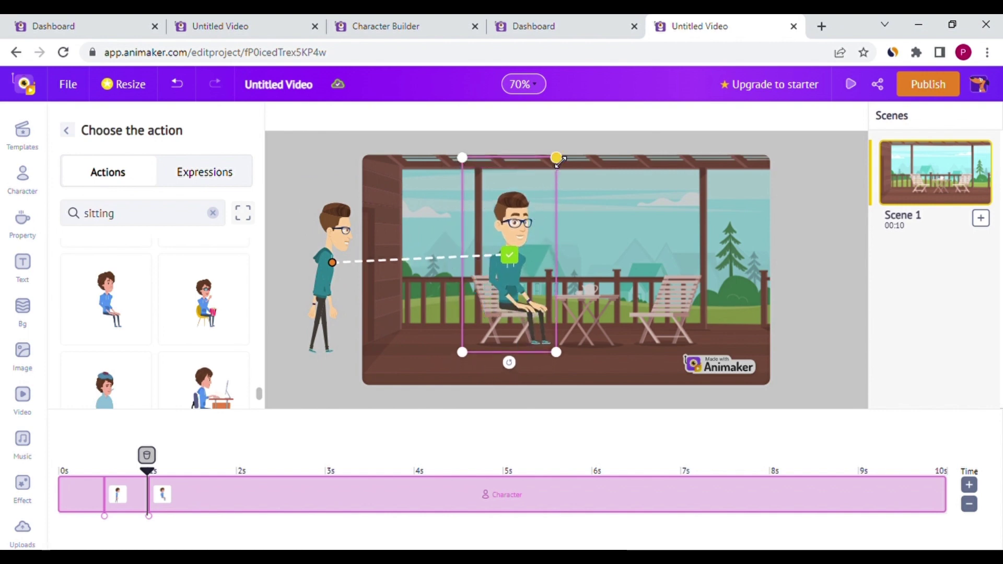
drag(556, 158, 554, 213)
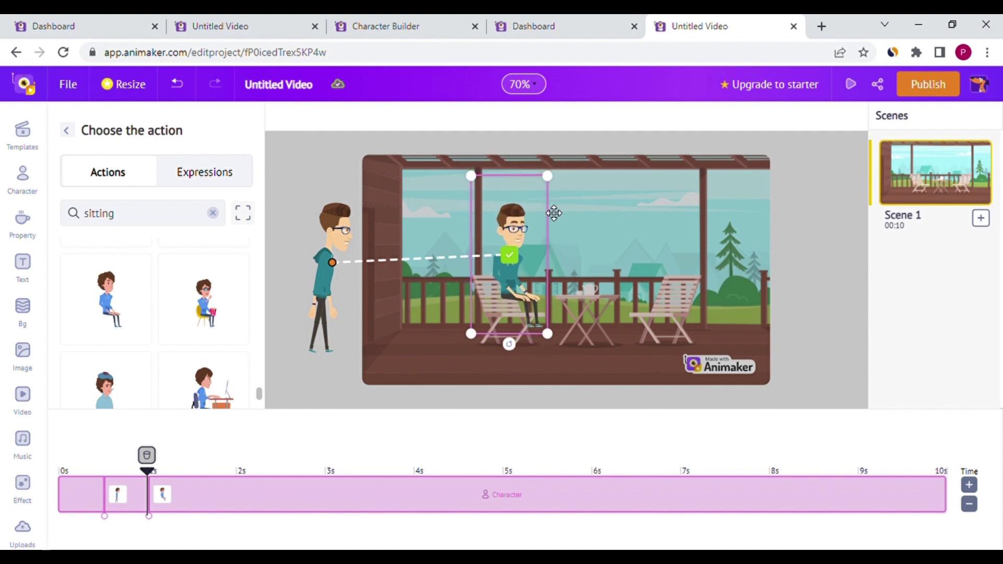
drag(533, 273, 537, 286)
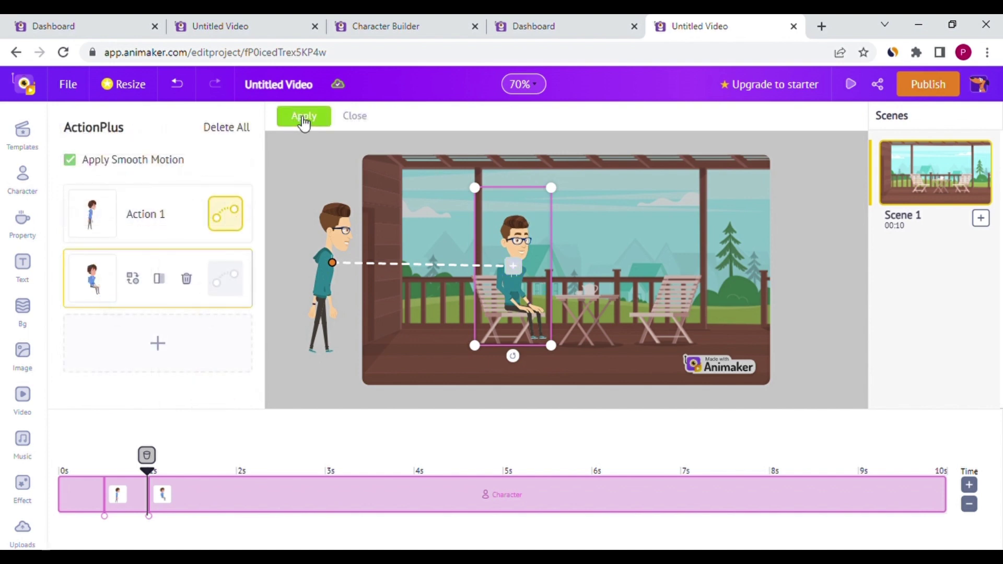
- Shift the sitting action to start around 4.9 seconds, apply, and rewind to the start
click(303, 118)
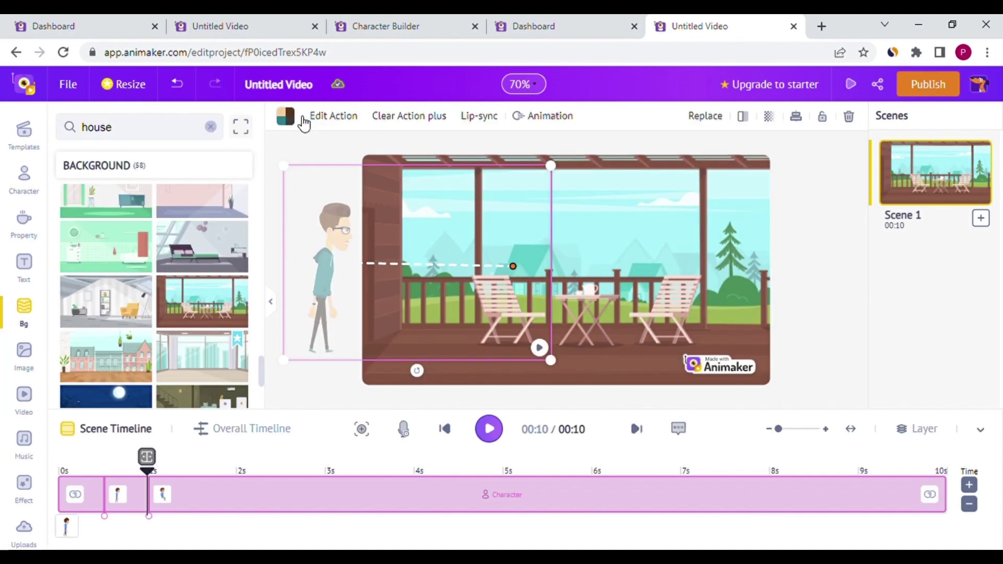
click(164, 496)
drag(175, 502, 383, 528)
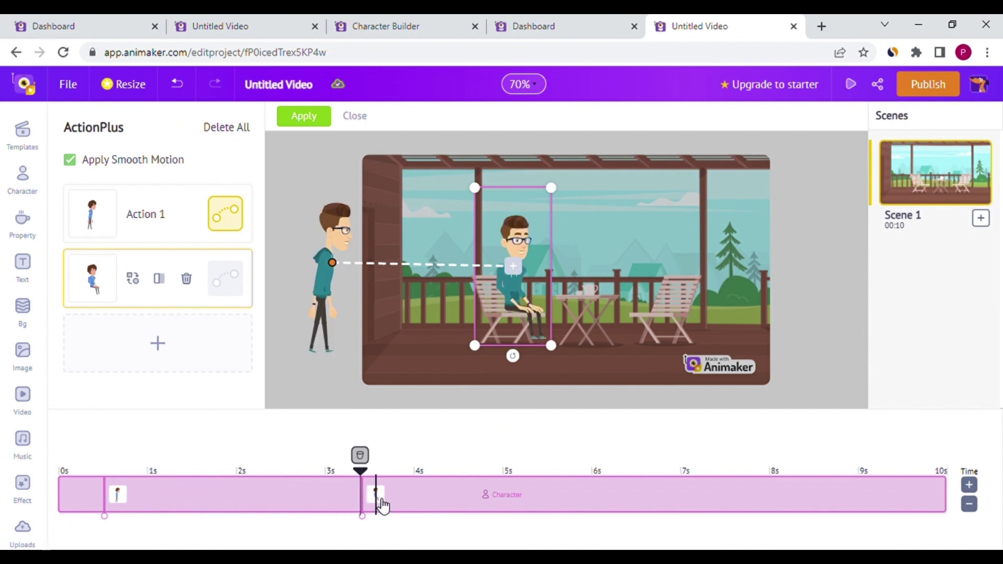
drag(383, 506, 501, 502)
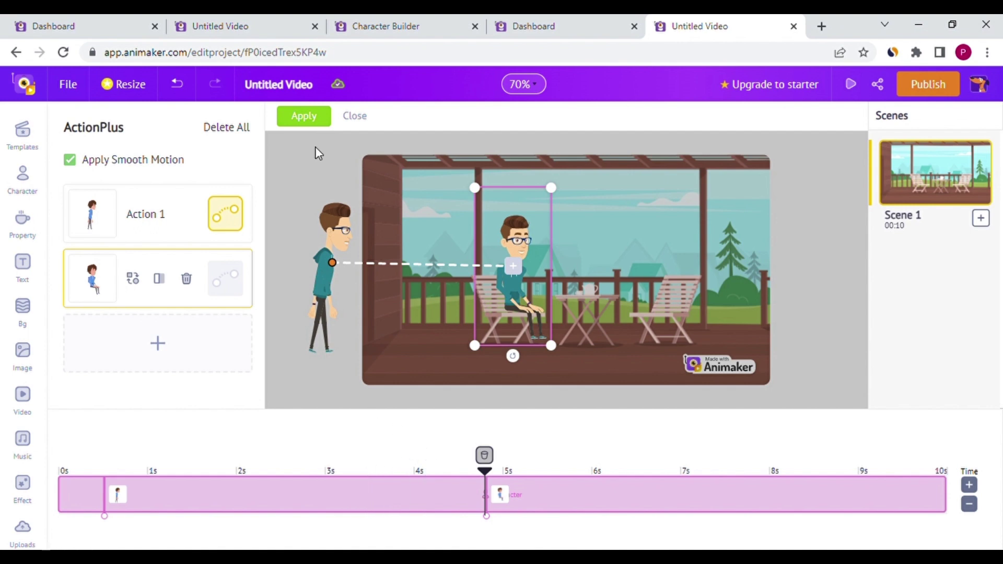
click(305, 117)
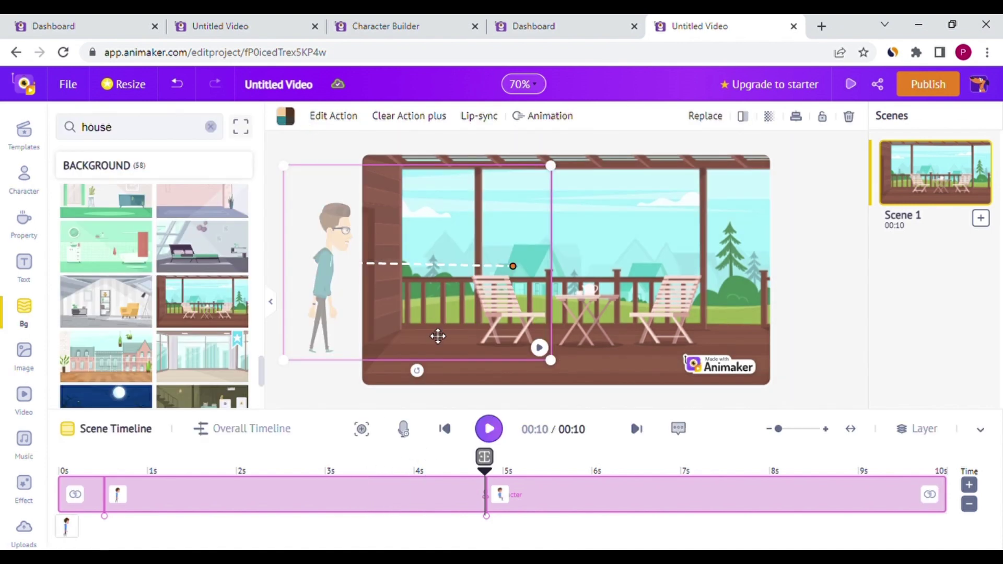
click(446, 431)
- Preview the scene, then add a third action of the man reading a newspaper
click(488, 429)
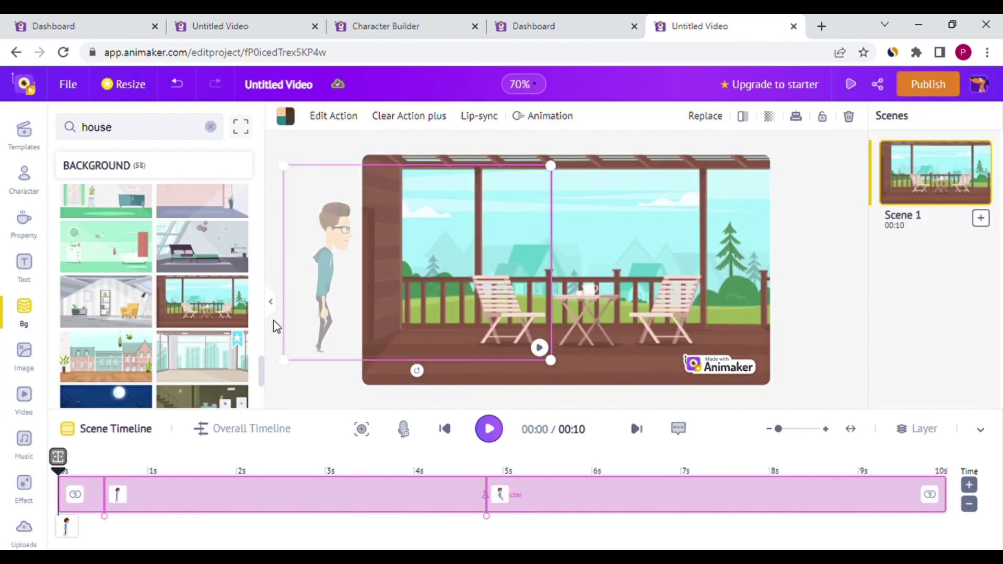
click(335, 118)
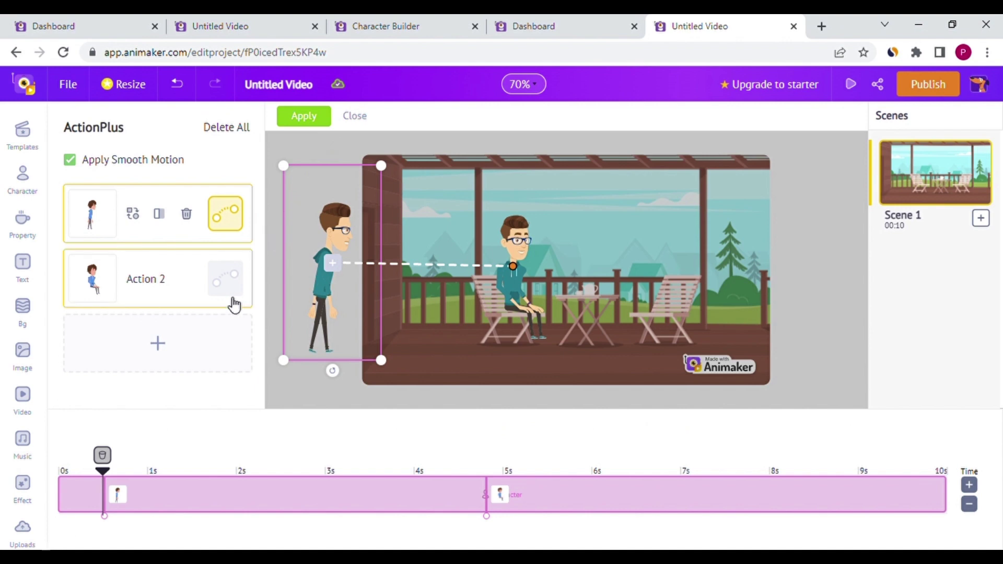
click(170, 349)
click(146, 217)
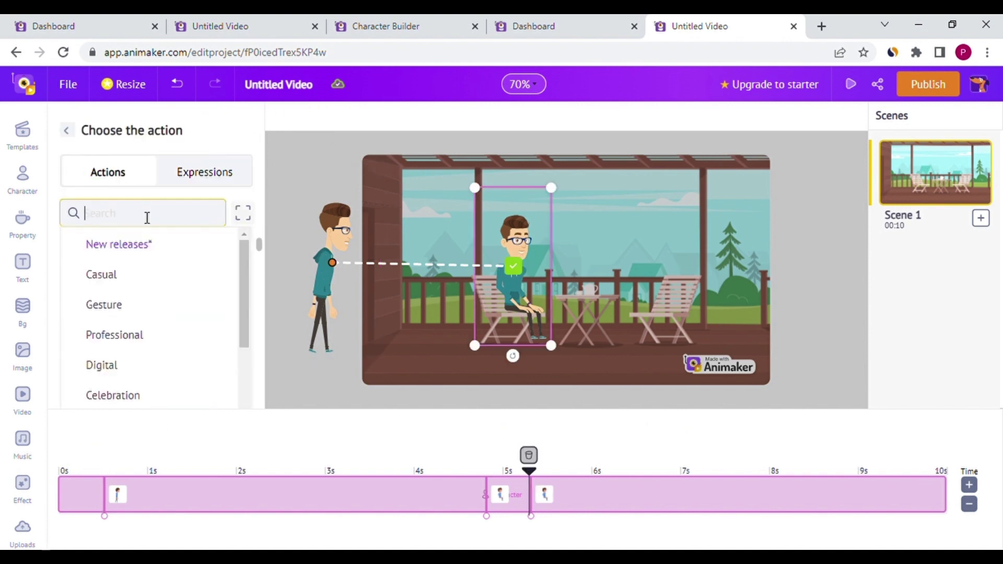
text(news)
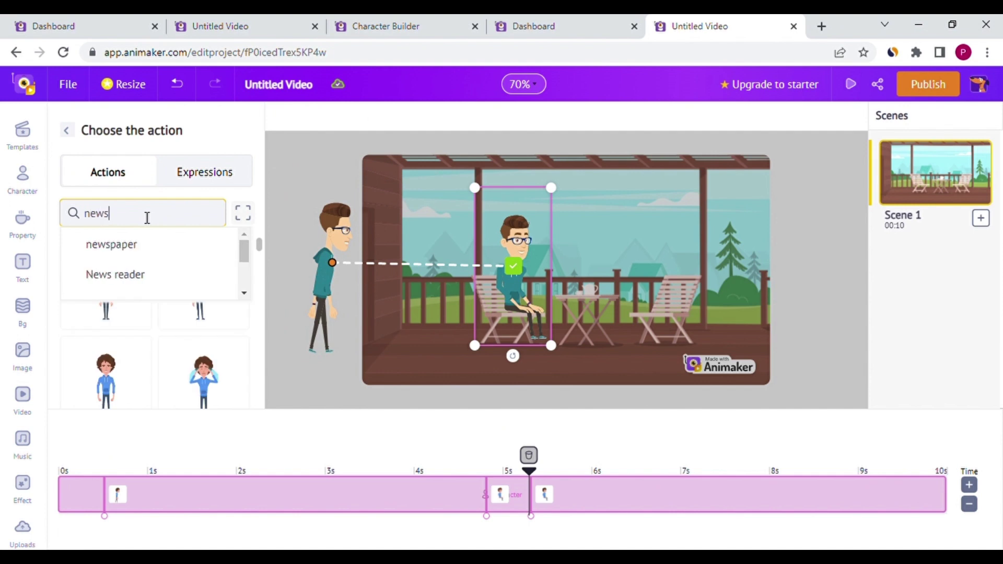
click(140, 258)
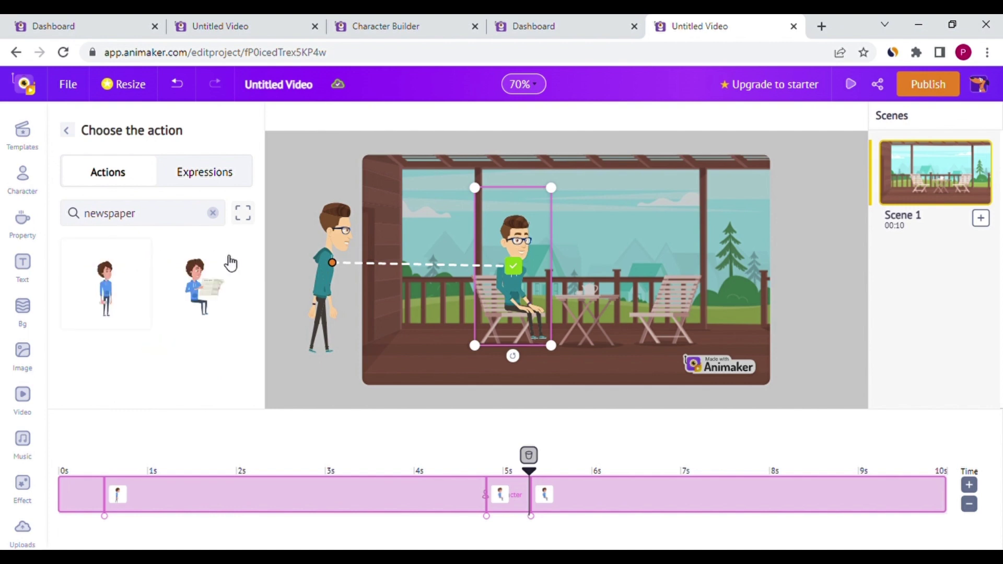
click(208, 288)
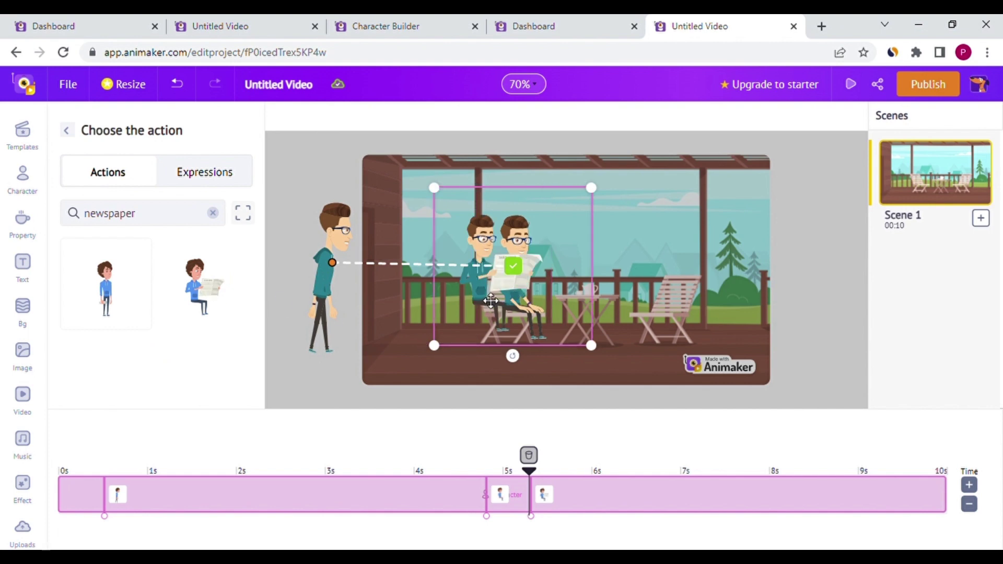
- Place the reader on the chair, start reading slightly later, and apply the sequence
drag(490, 300, 529, 304)
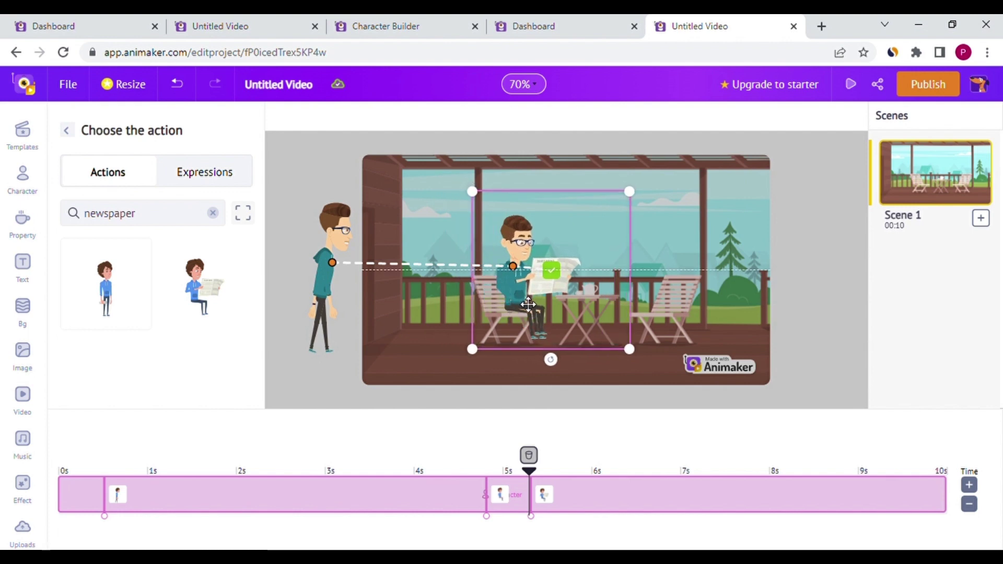
drag(529, 305, 527, 302)
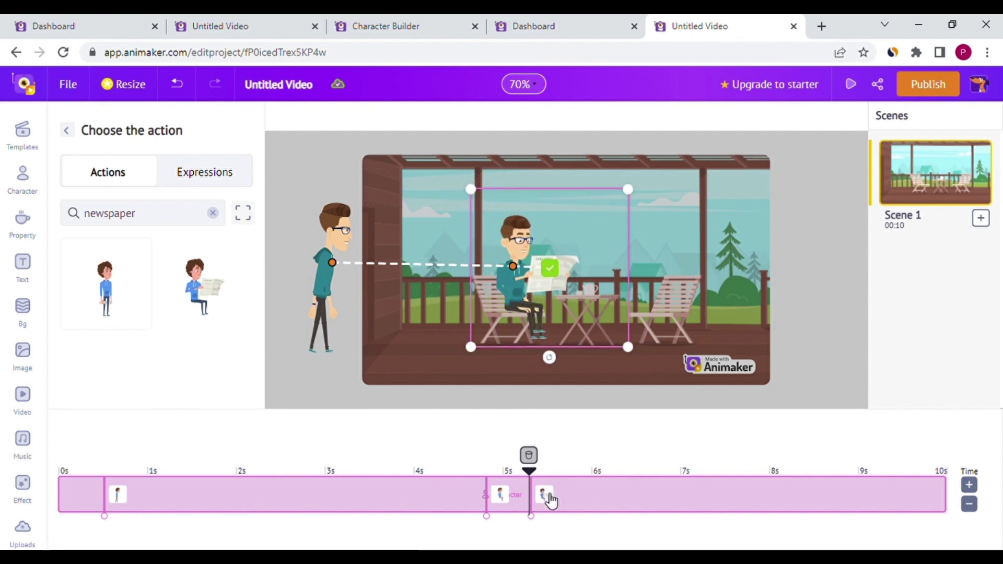
drag(550, 500, 568, 502)
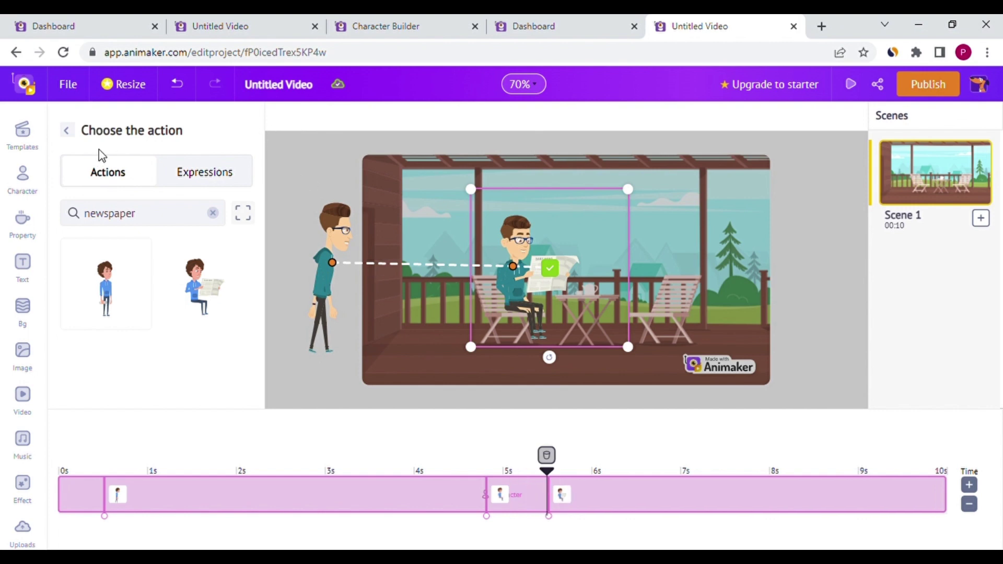
click(69, 133)
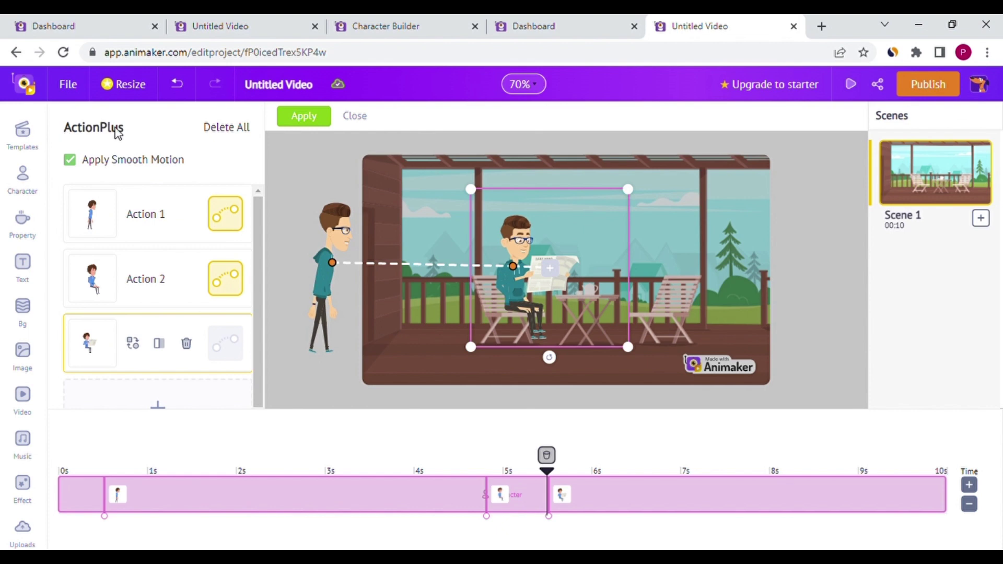
click(303, 118)
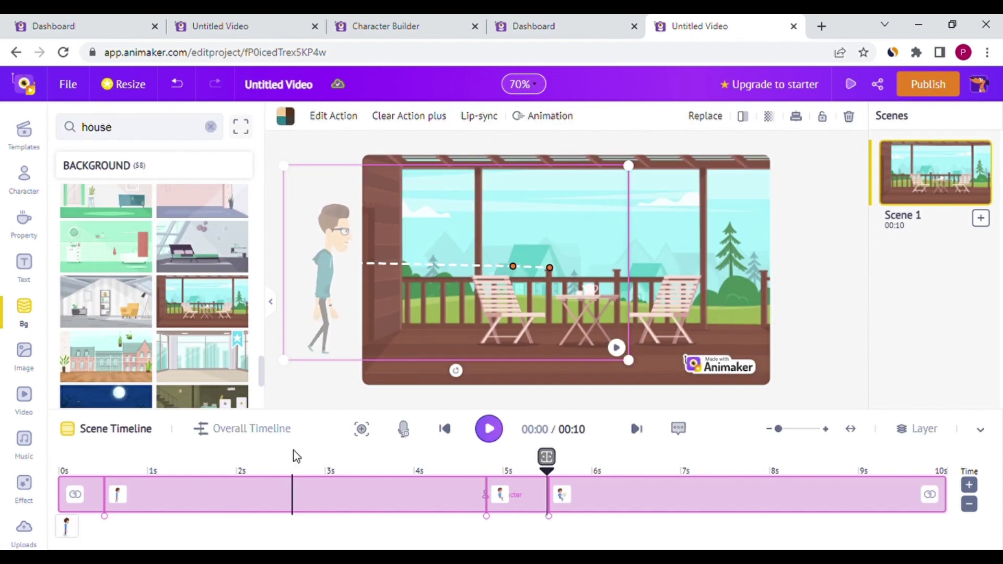
- Preview the scene, then add the teal-top woman and drag her past the right edge
click(444, 428)
click(489, 429)
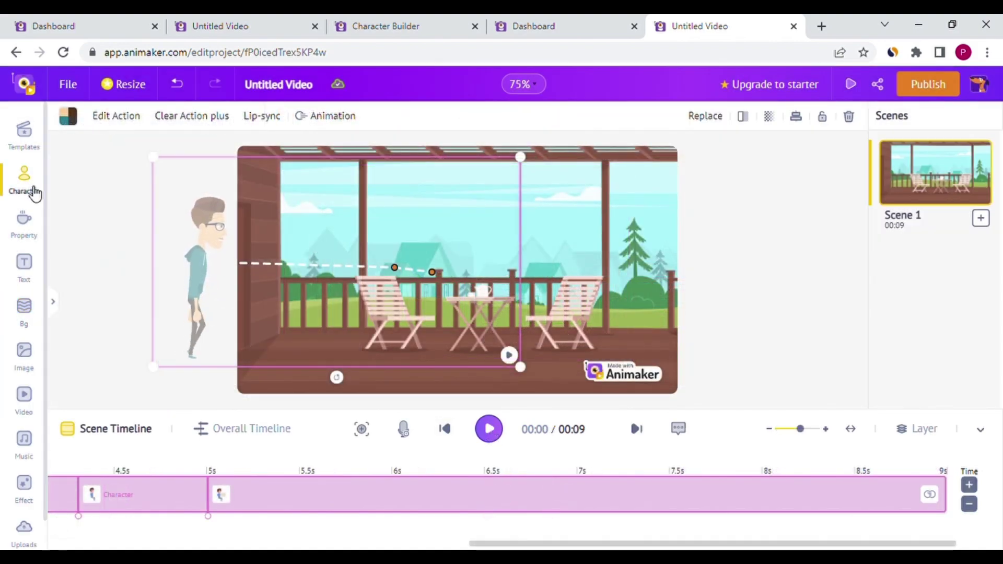
click(31, 191)
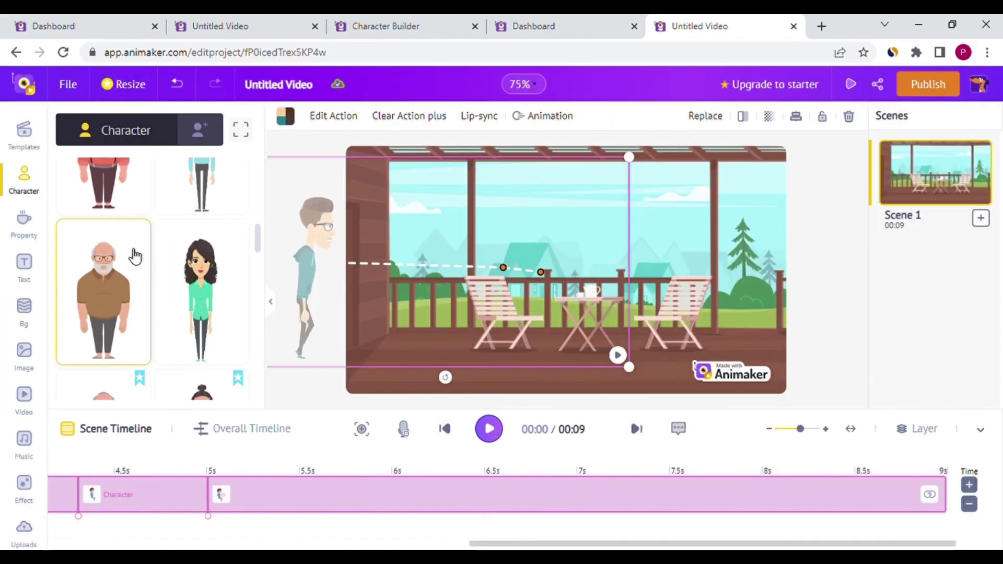
click(193, 283)
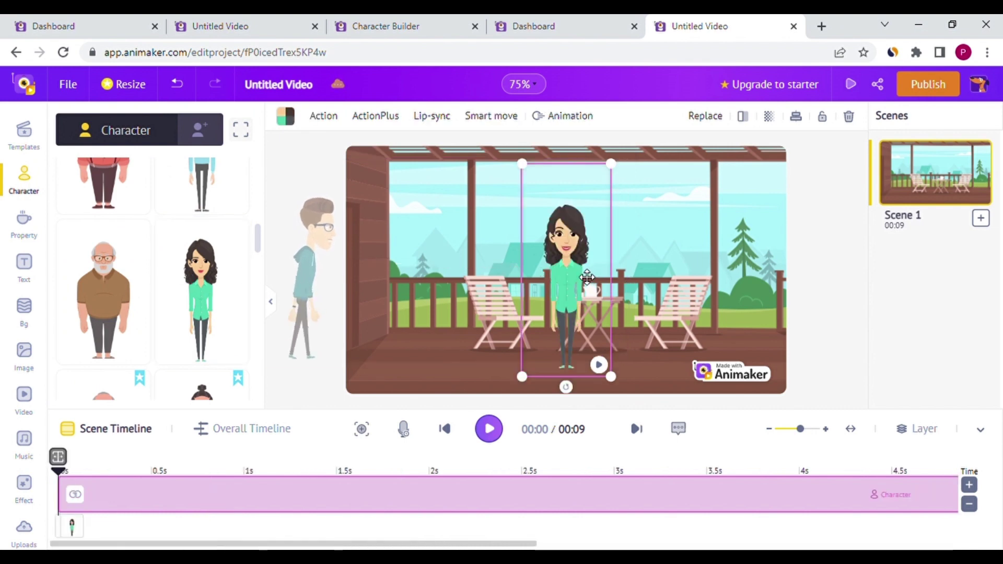
drag(588, 278, 850, 291)
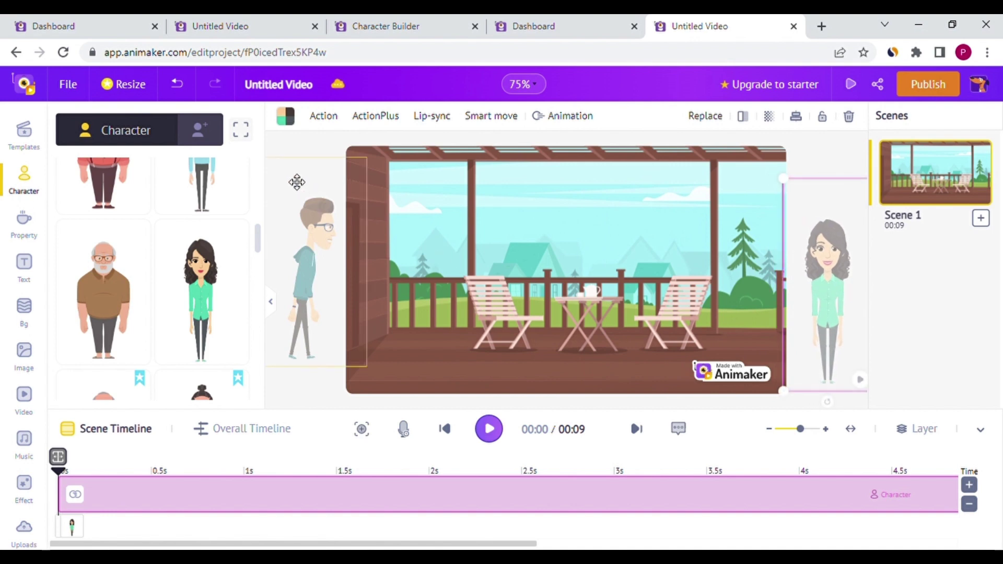
- Give the woman the Walking action, flipped to face left toward the porch
click(329, 126)
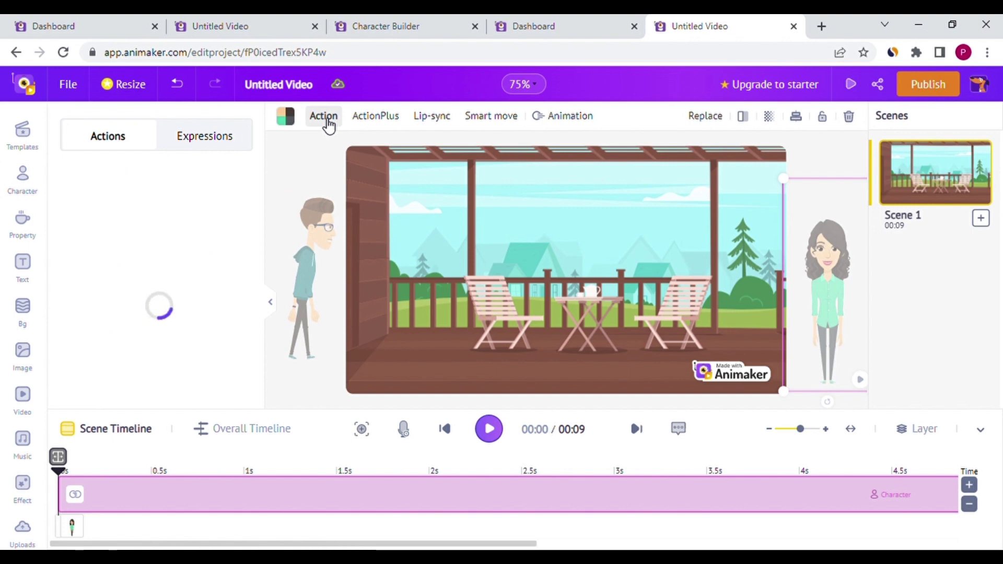
click(196, 175)
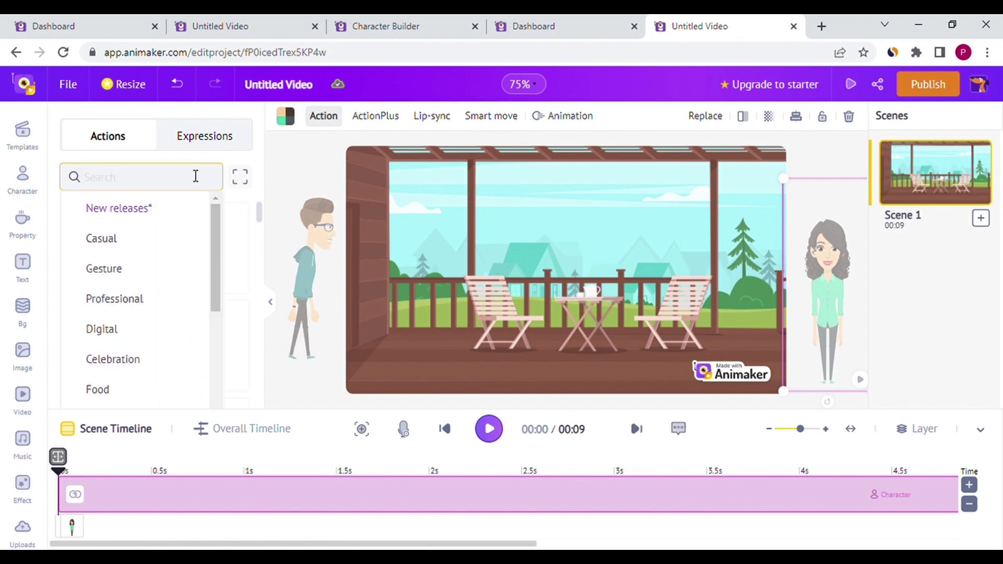
text(wal)
click(141, 239)
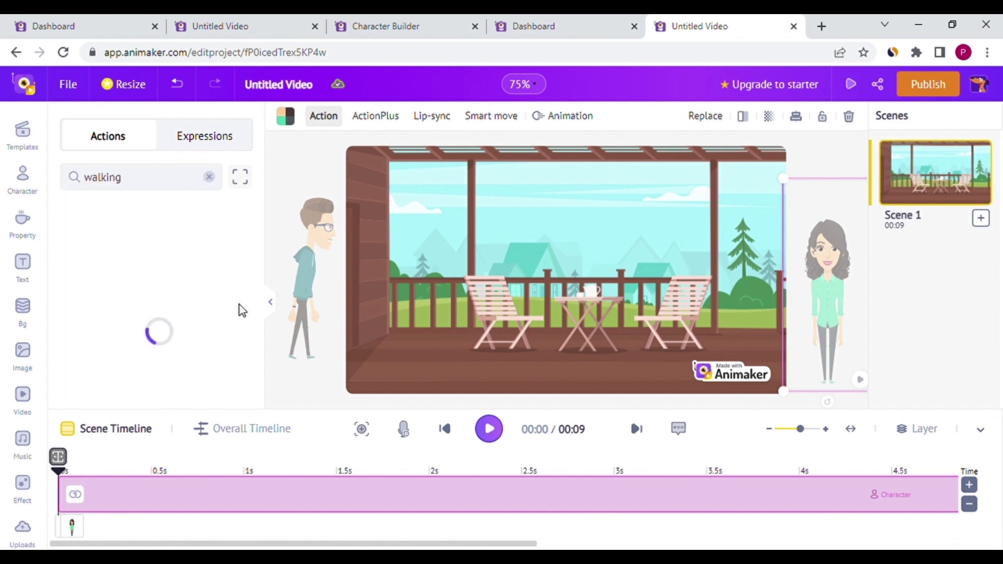
scroll(261, 365, down, 5)
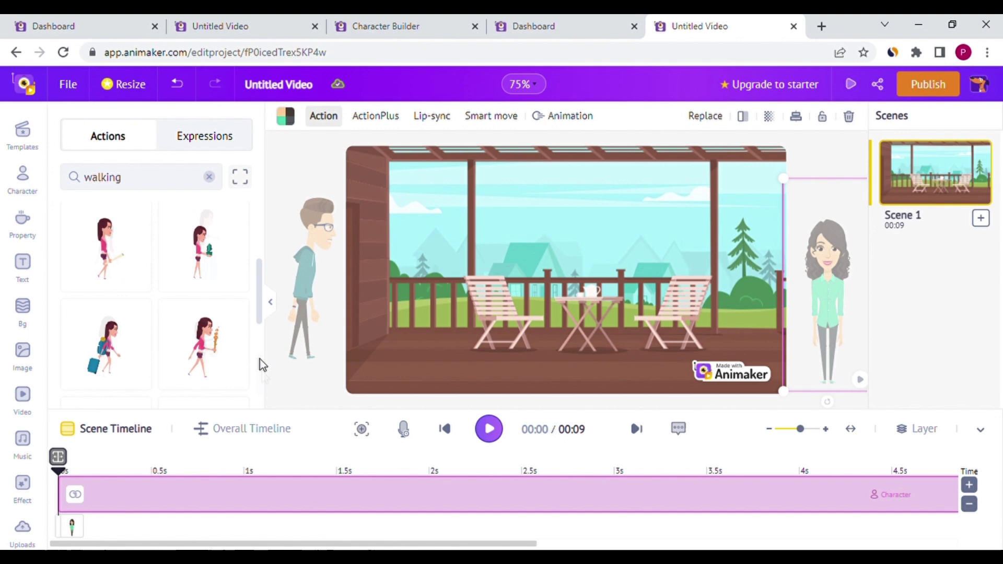
click(102, 339)
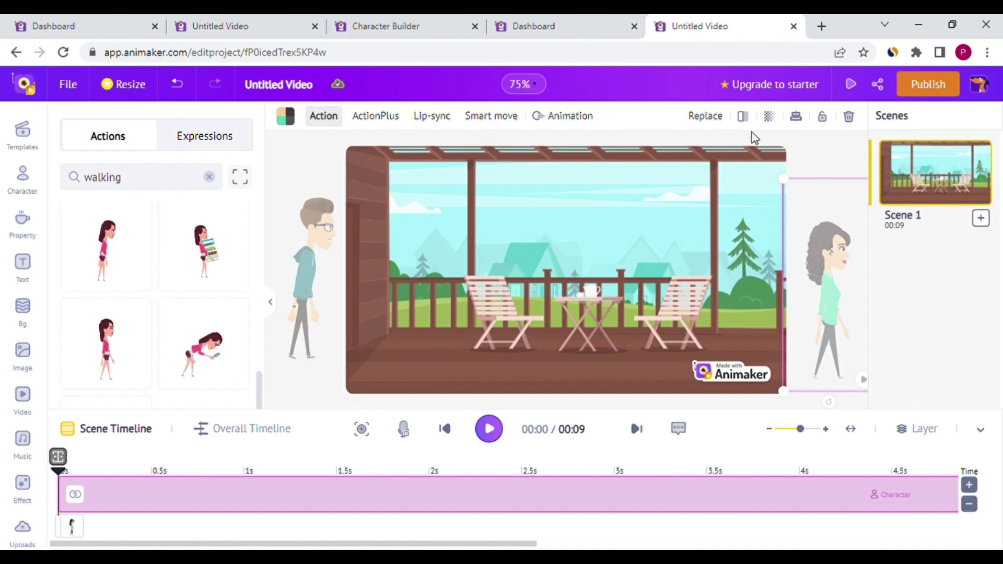
click(743, 118)
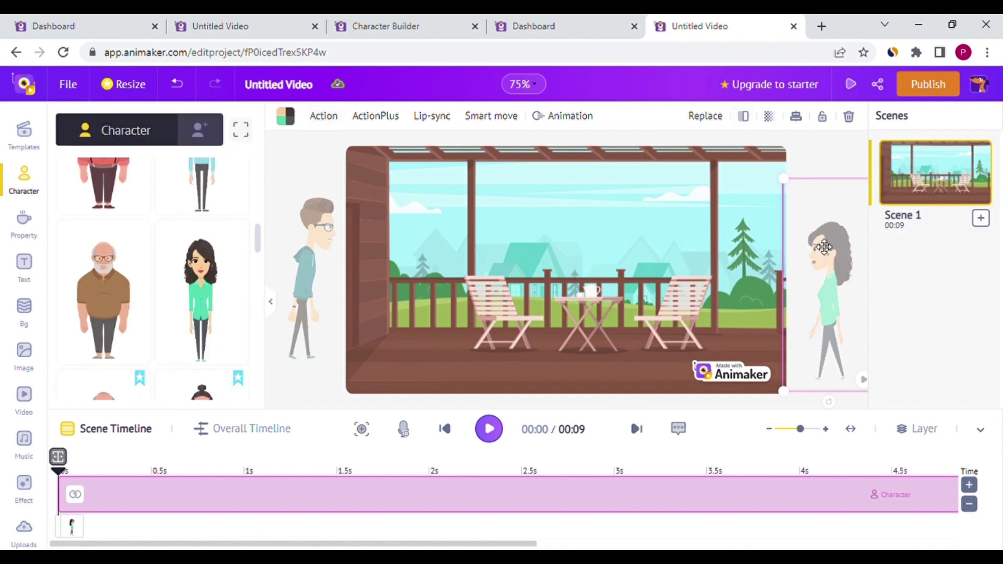
click(372, 122)
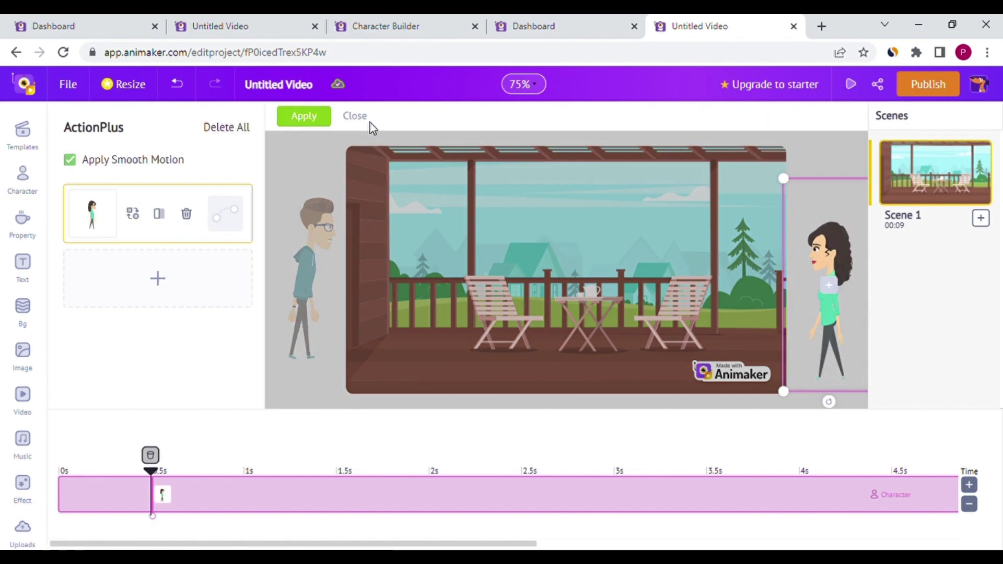
- Add a Sitting action for the woman and place her on the right porch chair
click(172, 296)
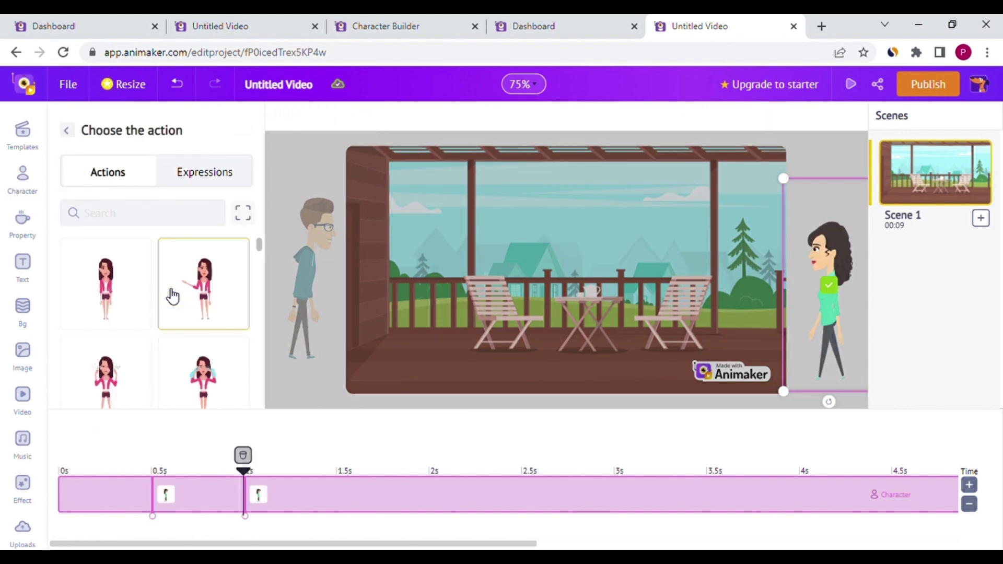
text(s)
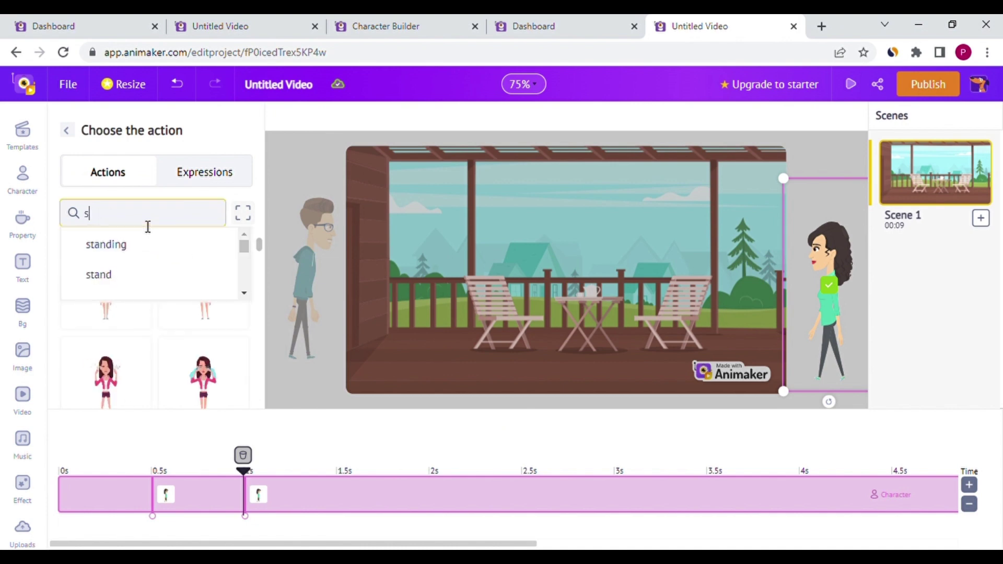
text(itt)
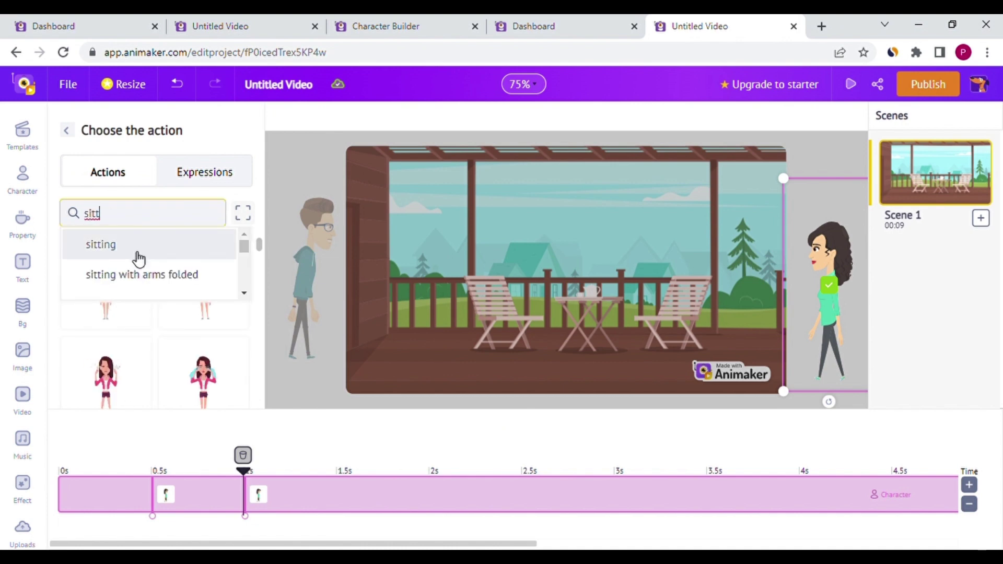
click(138, 258)
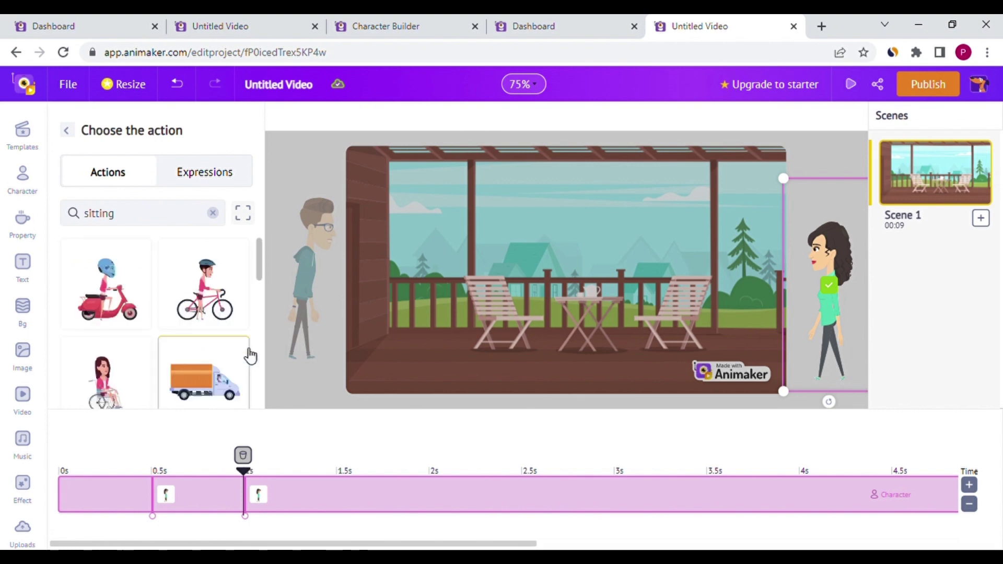
scroll(260, 372, down, 5)
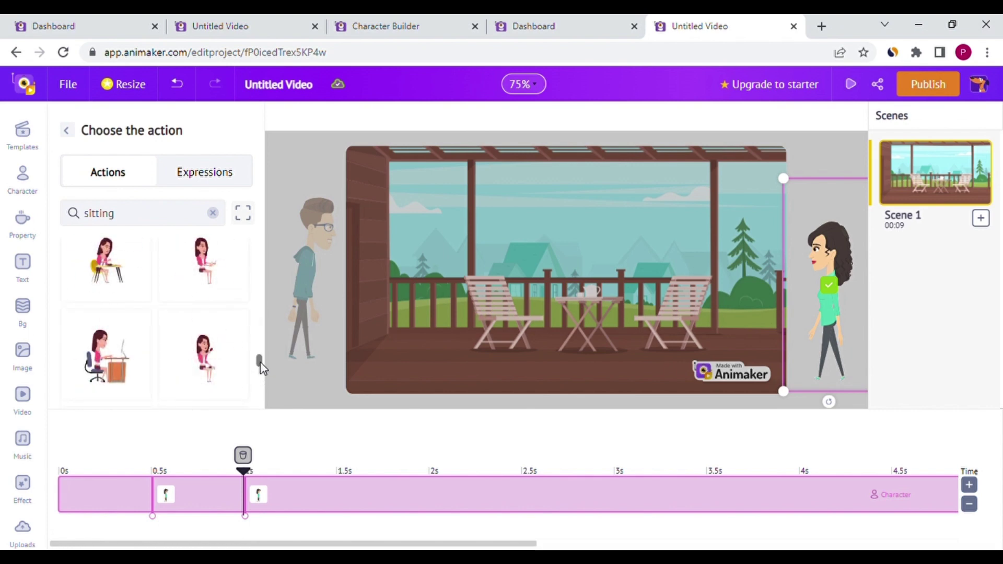
scroll(261, 363, down, 2)
drag(262, 369, 262, 398)
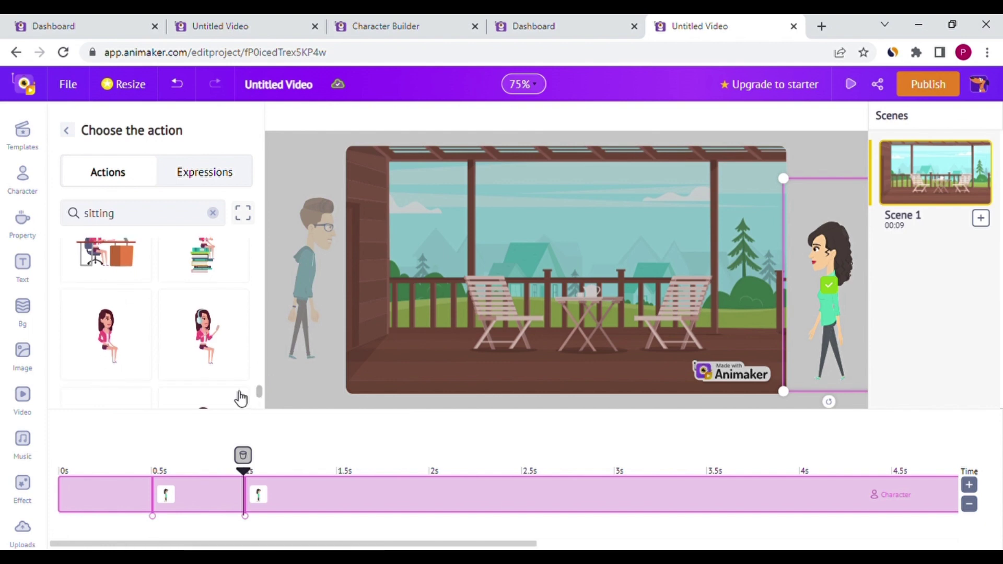
click(132, 350)
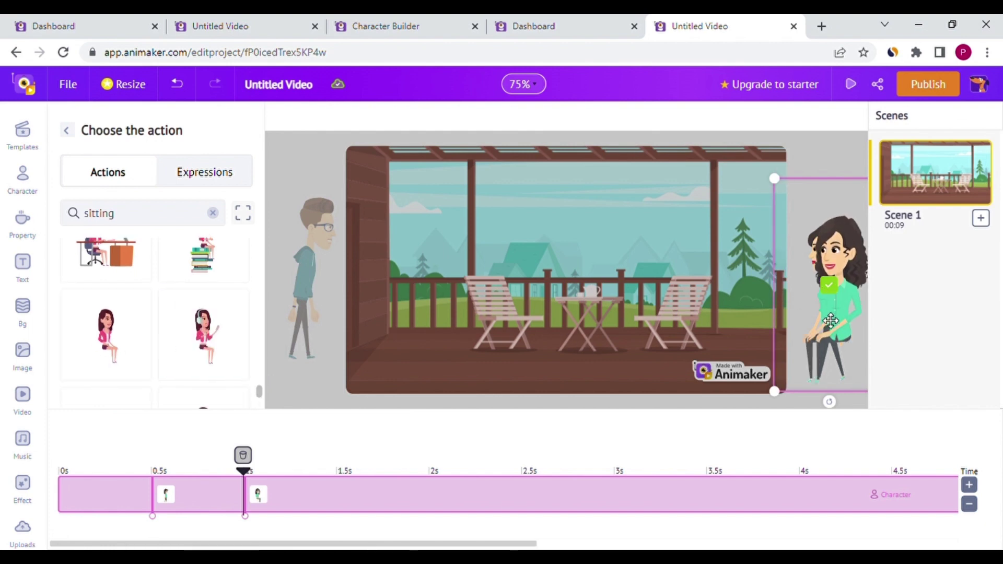
drag(831, 322, 661, 304)
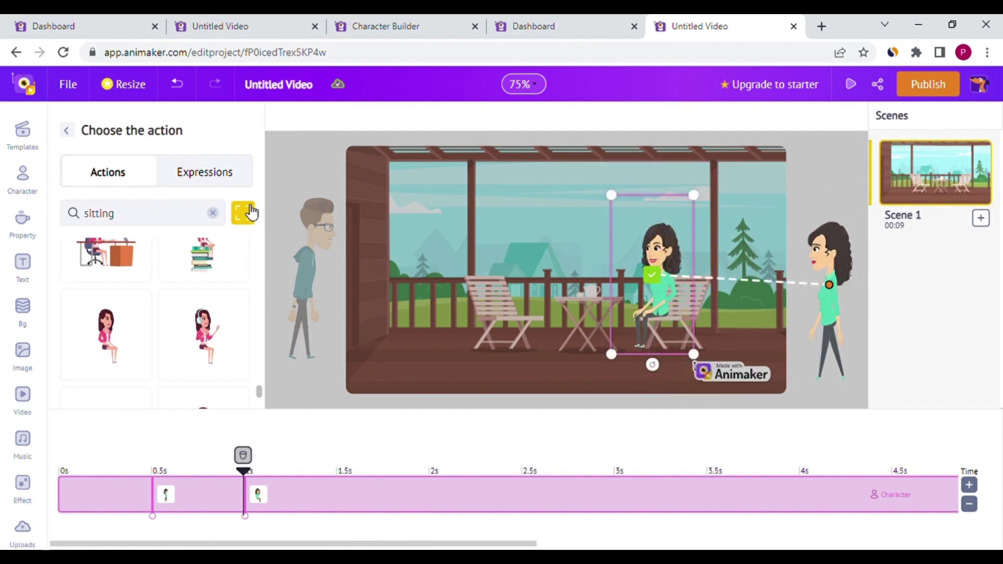
click(68, 132)
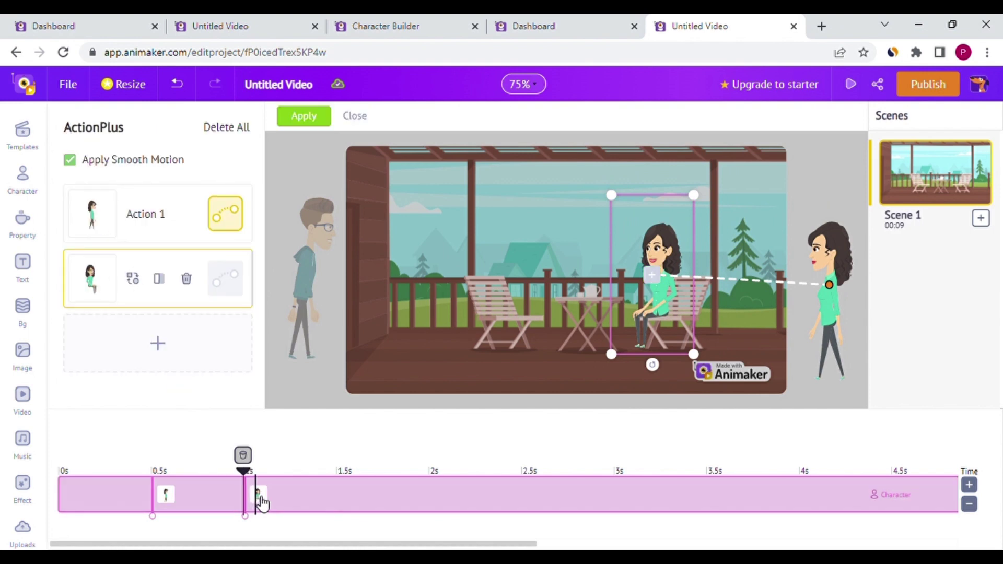
click(162, 357)
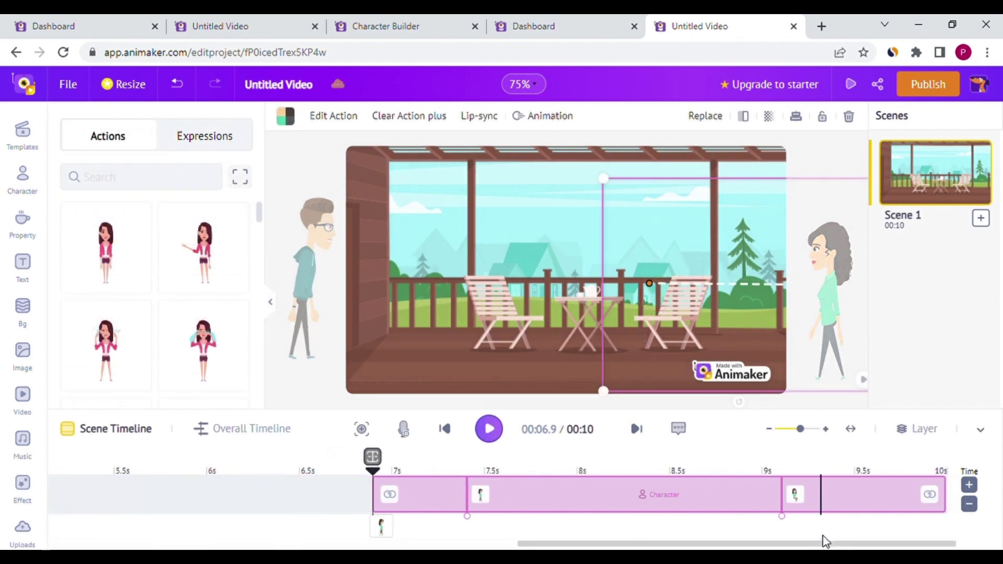
- Extend the woman's timeline bar and lengthen the scene from 10 to 33 seconds
drag(823, 541, 954, 506)
click(970, 487)
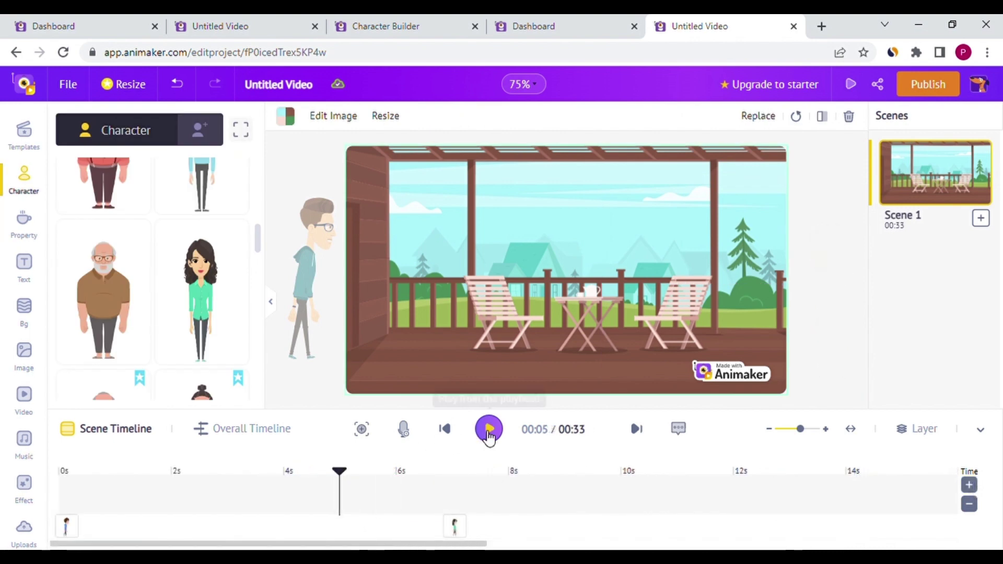
- Preview the scene, stop at about 8.8 seconds, and select the man's track
click(488, 431)
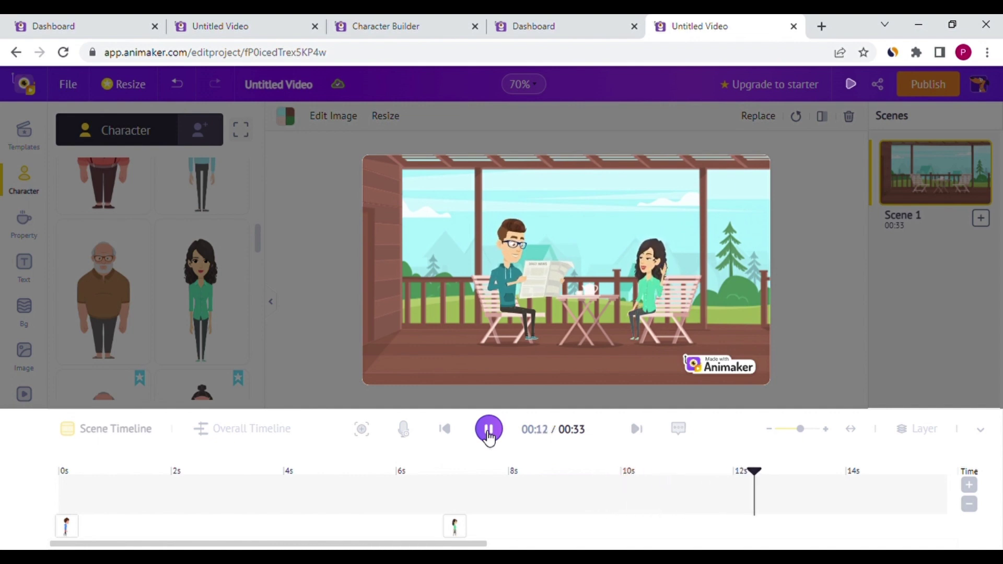
click(488, 431)
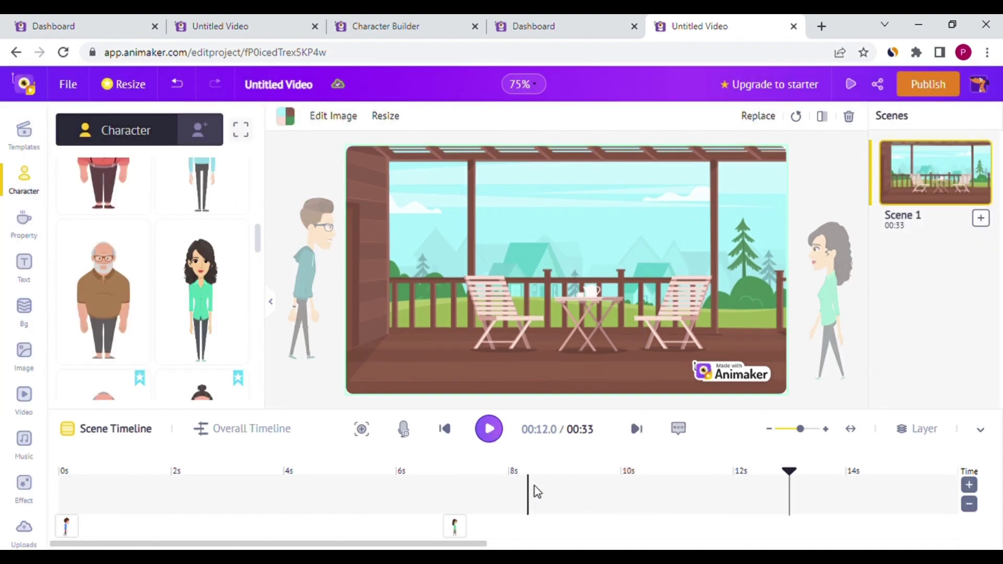
click(552, 494)
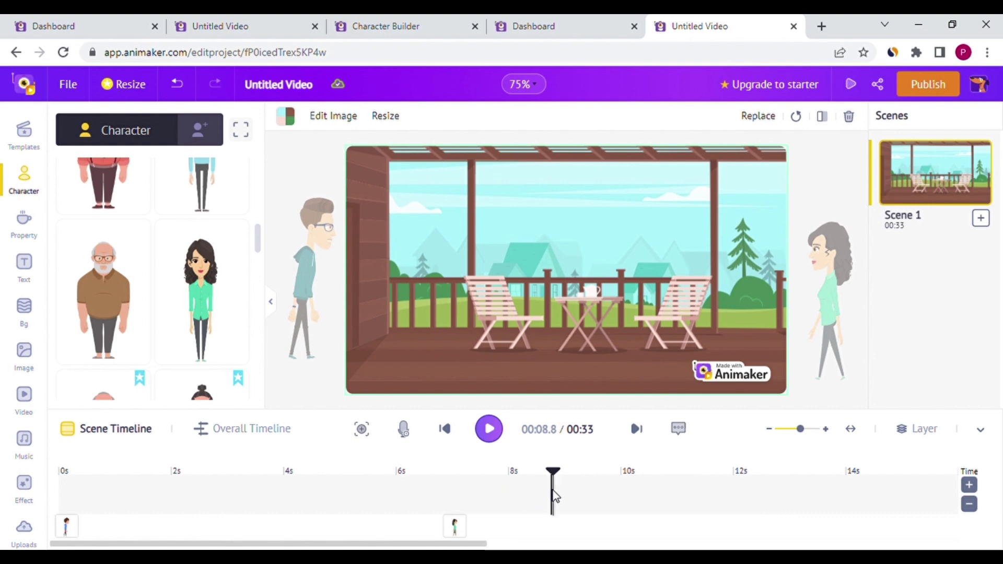
click(481, 506)
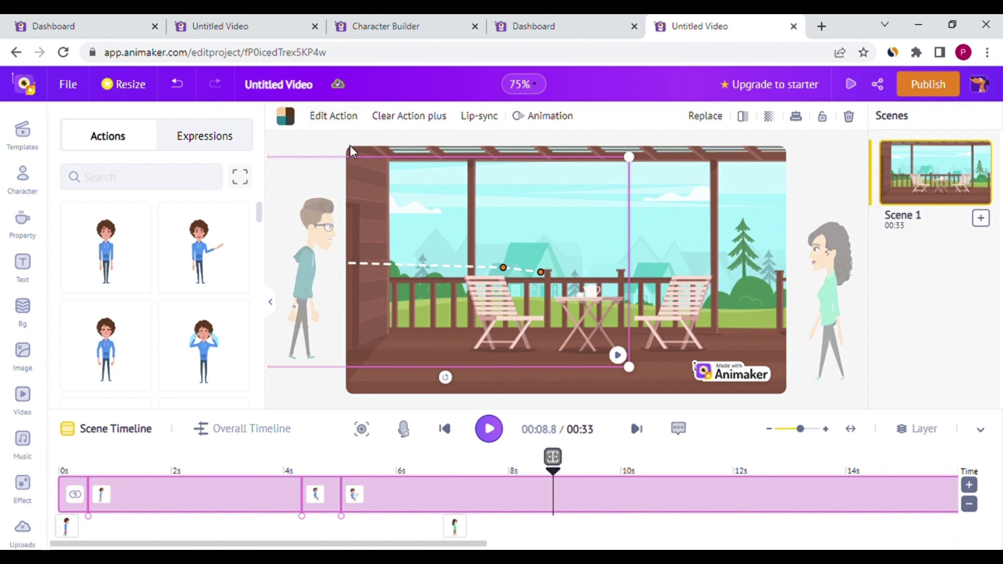
- Add a fourth action for the man, sitting and waving on the left chair
click(333, 116)
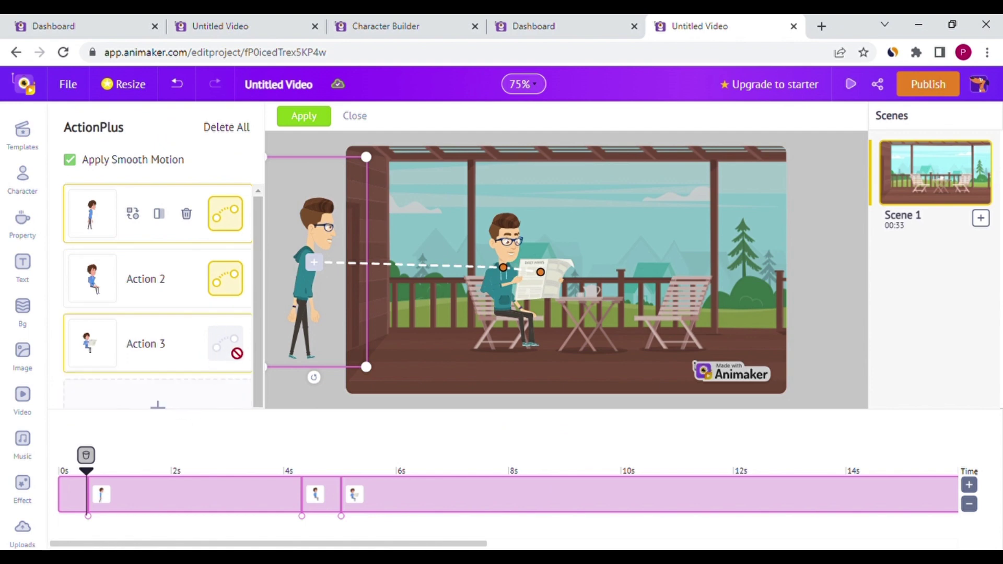
scroll(259, 353, down, 1)
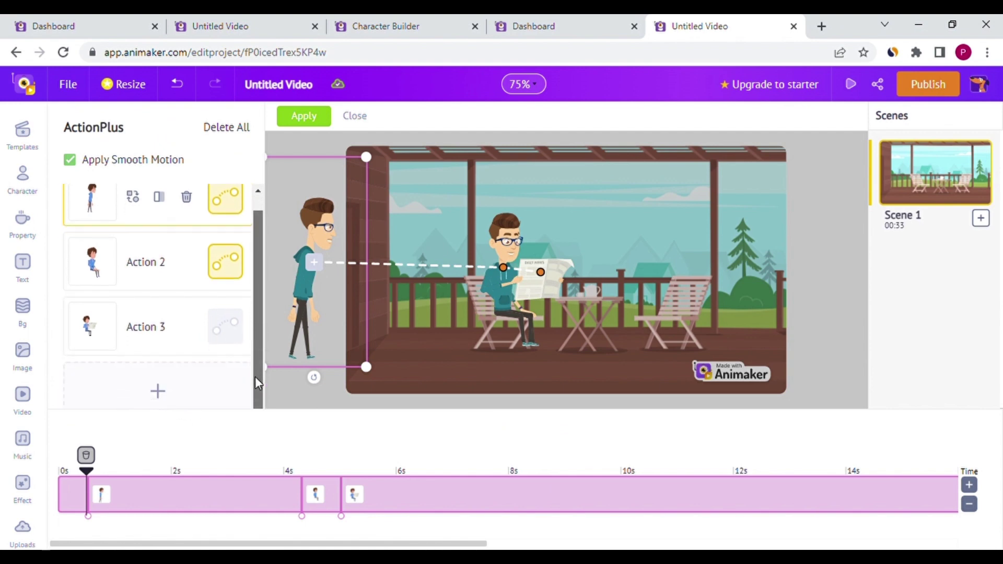
click(161, 392)
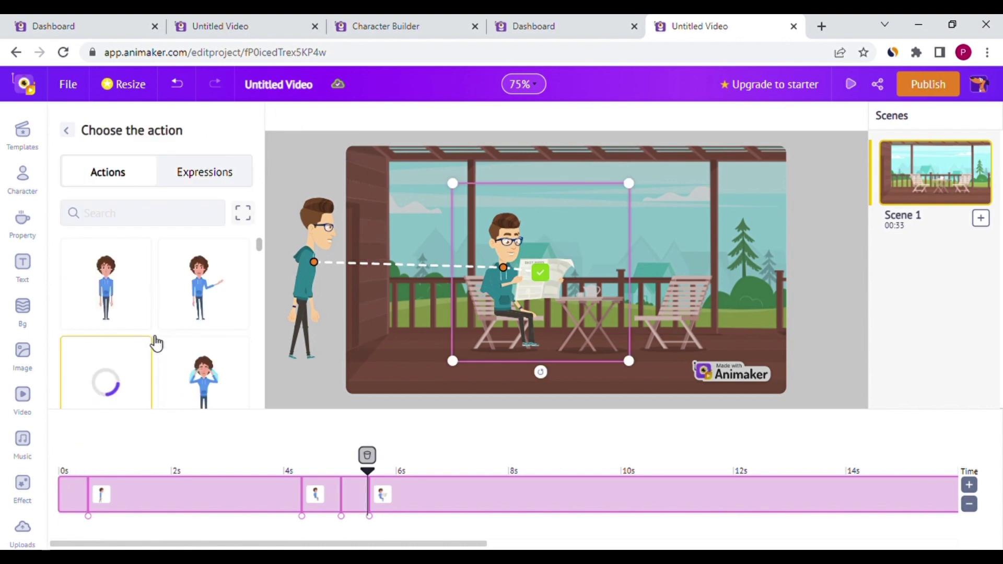
click(148, 212)
text(sitti)
click(141, 243)
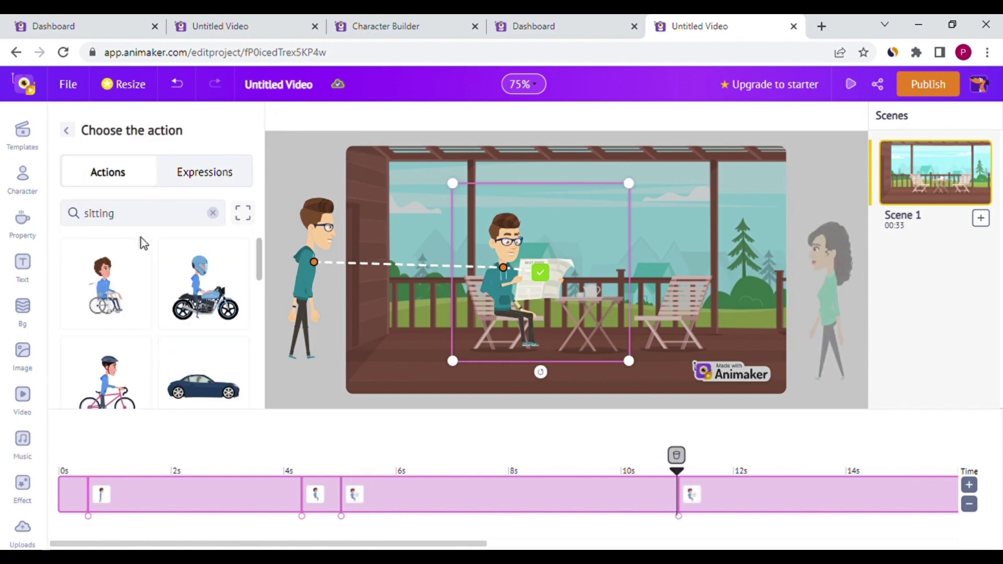
scroll(235, 345, down, 5)
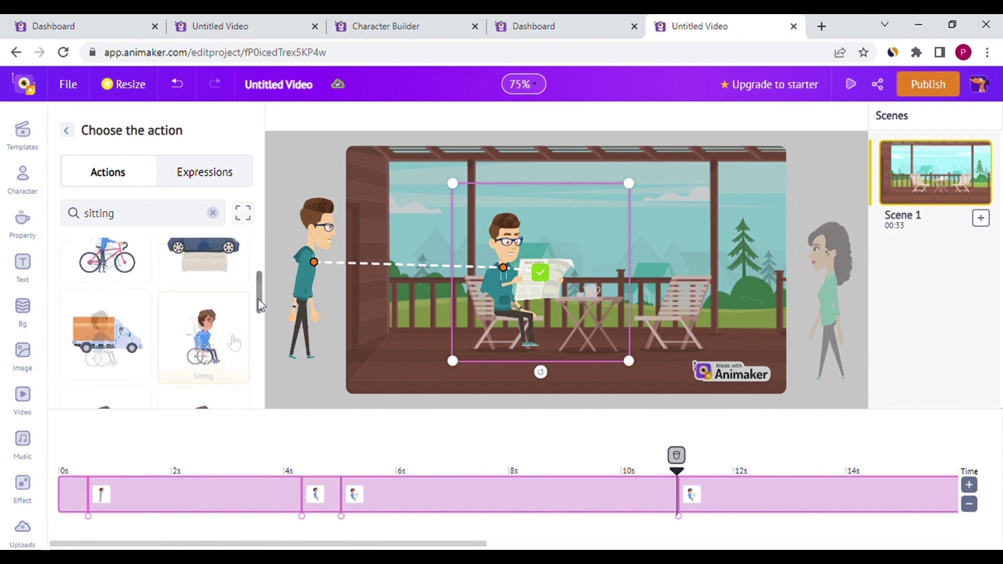
click(234, 342)
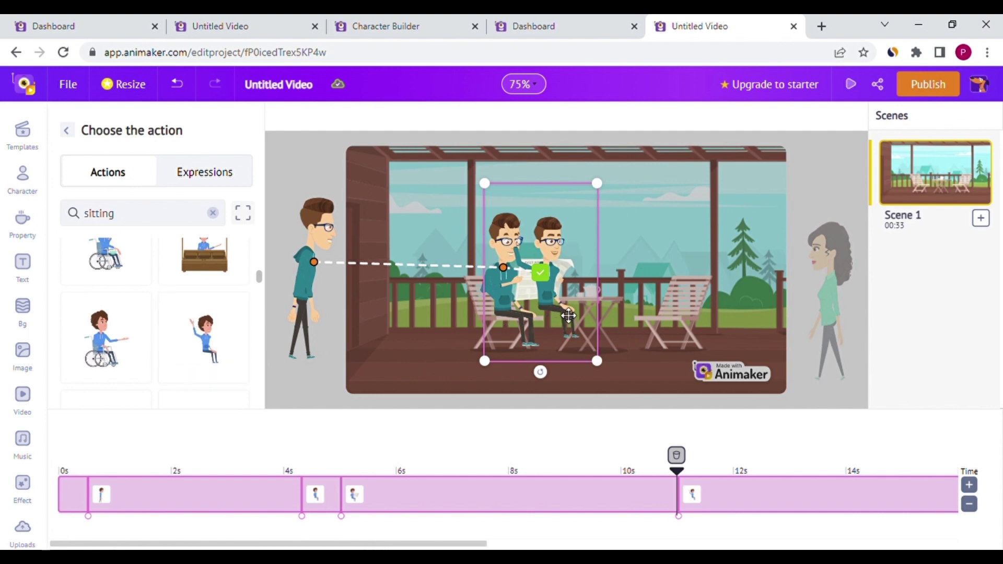
drag(569, 316, 529, 320)
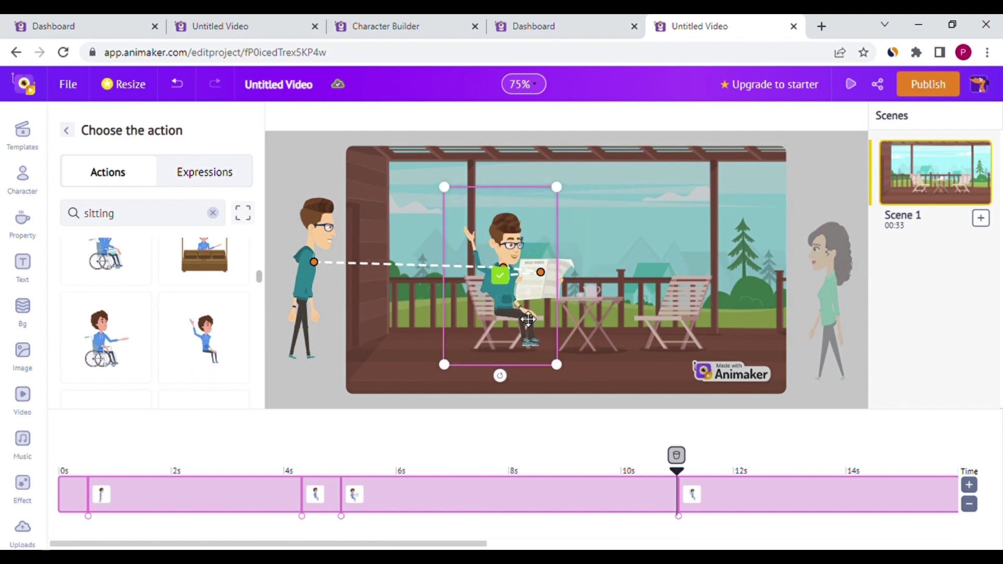
click(69, 132)
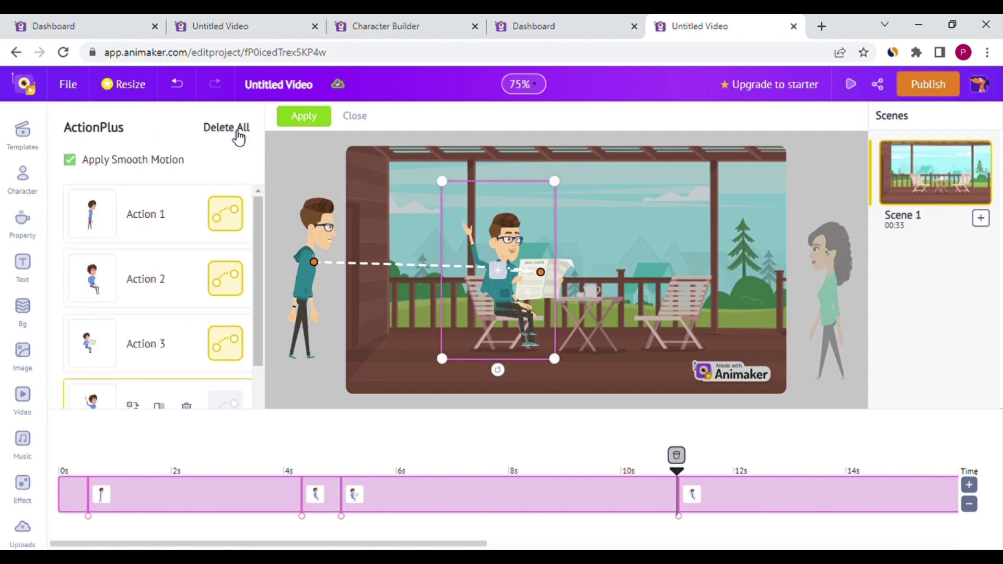
click(304, 117)
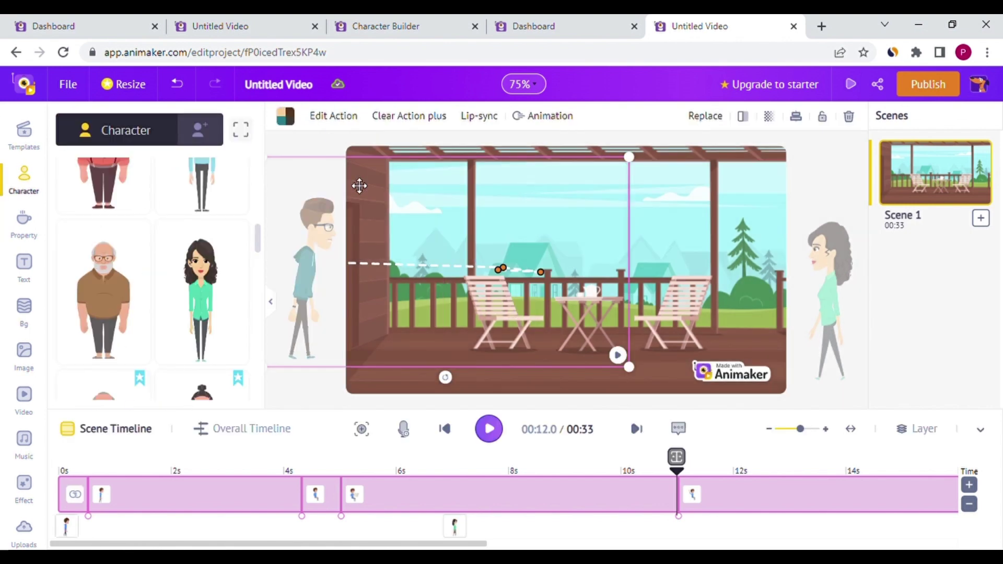
click(445, 431)
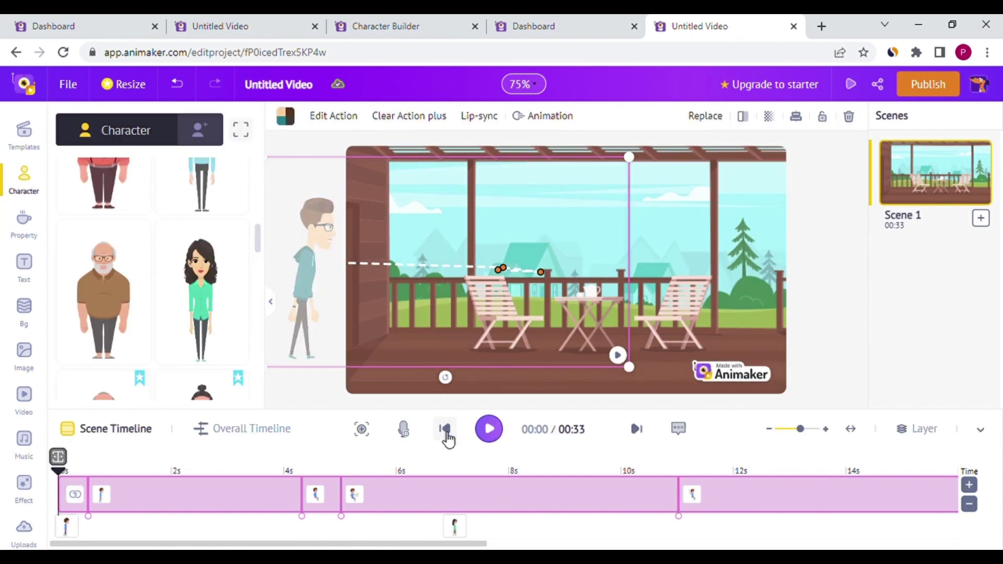
click(494, 431)
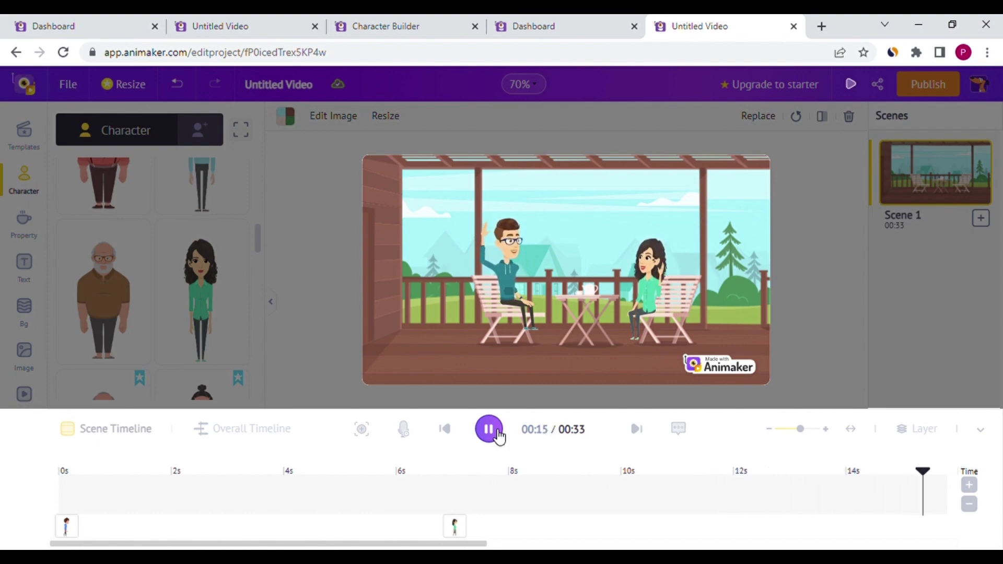
- Enable motion paths on the man's first two actions, apply, and replay from the start
click(488, 430)
click(333, 116)
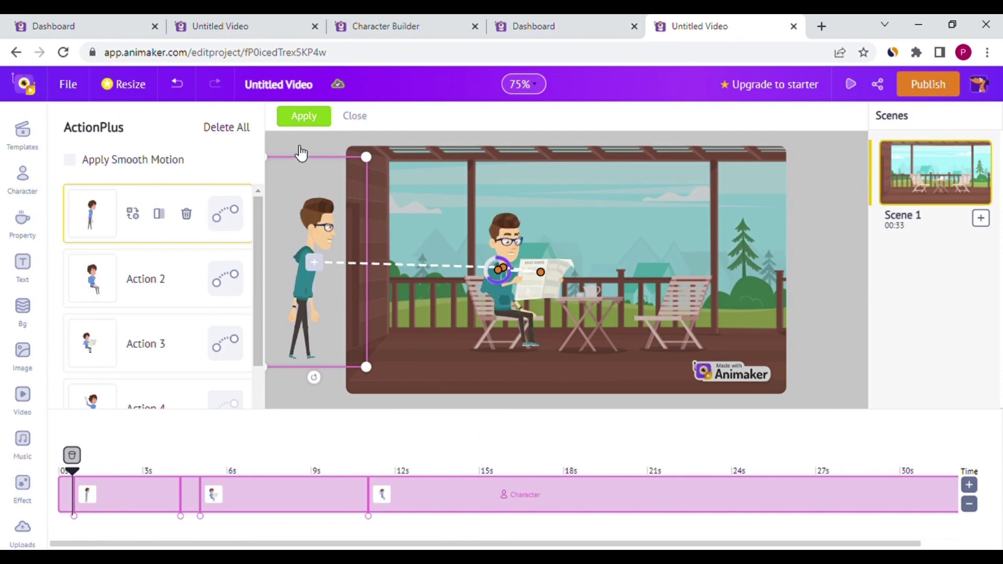
click(229, 228)
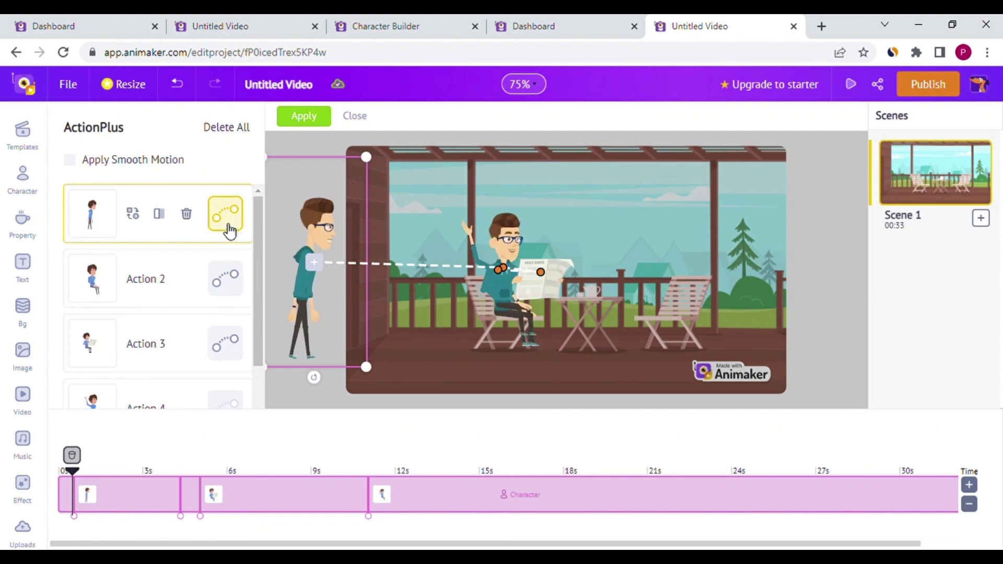
click(226, 285)
click(305, 117)
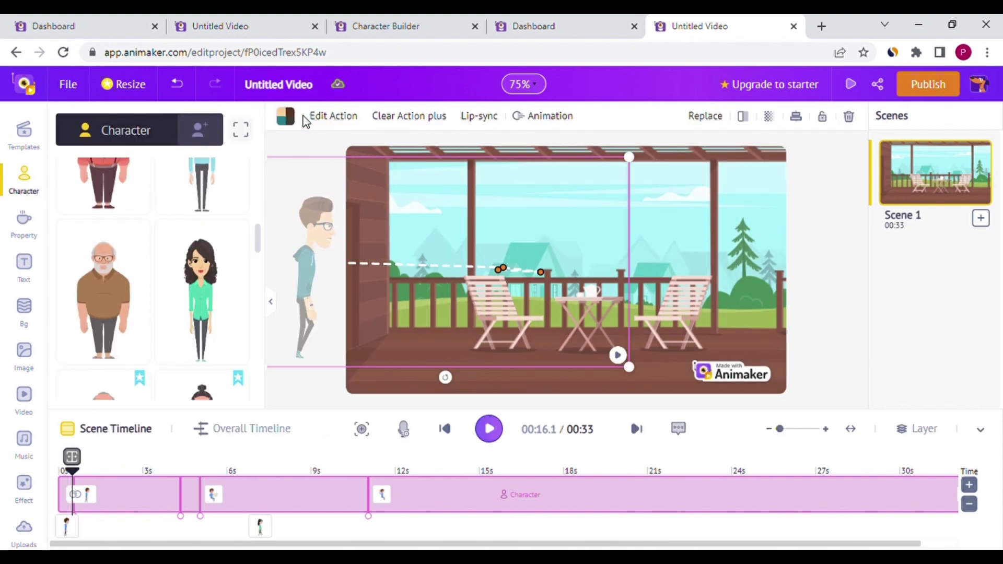
click(445, 430)
click(491, 431)
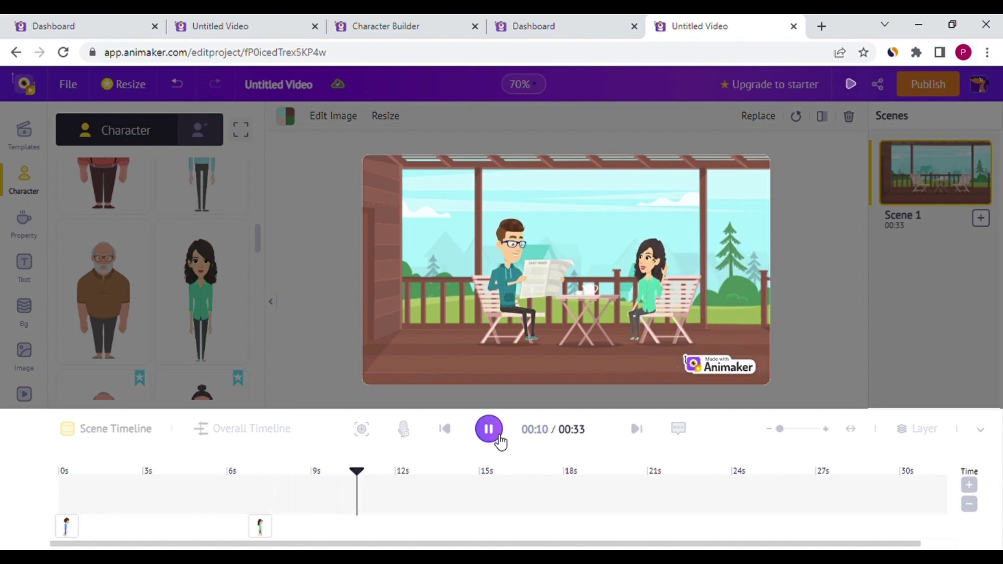
- Search the action library for sitting poses, then preview the scene from the start
click(489, 430)
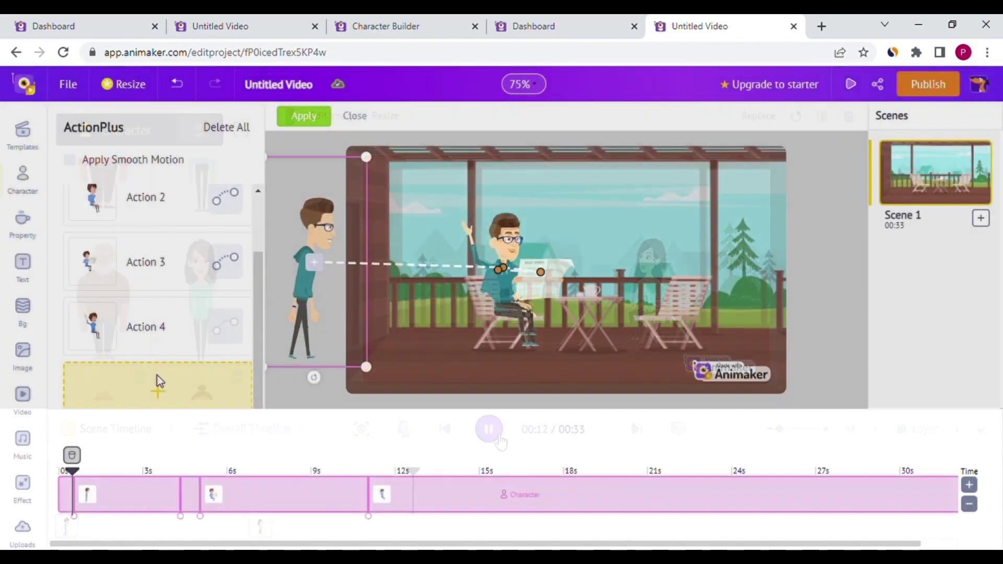
click(157, 380)
click(155, 224)
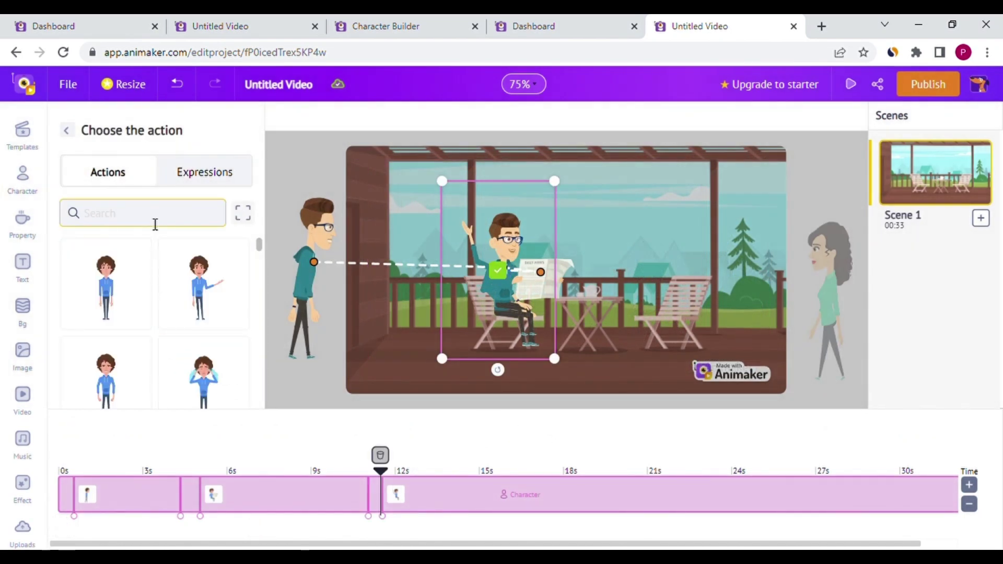
click(154, 214)
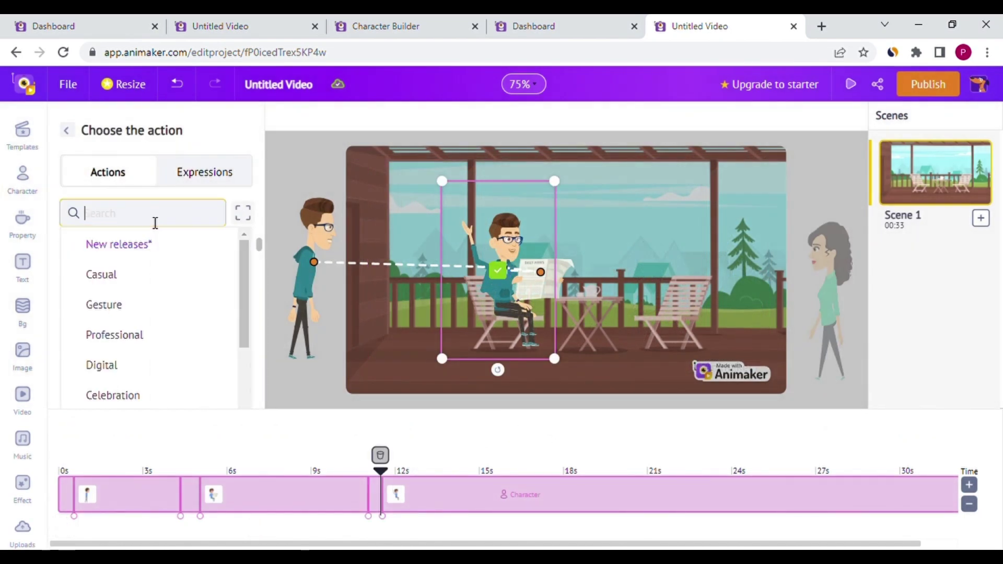
text(si)
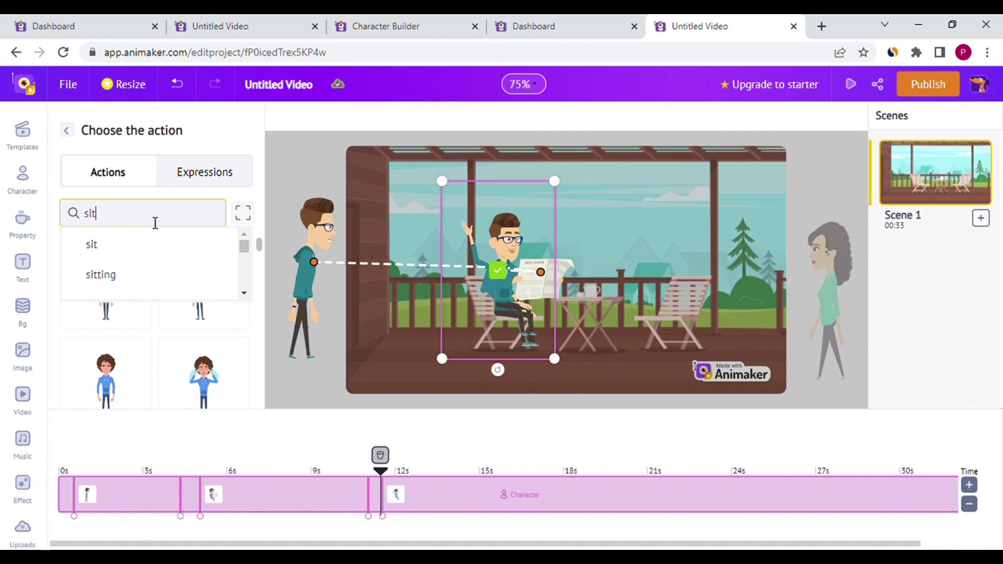
text(t)
click(138, 252)
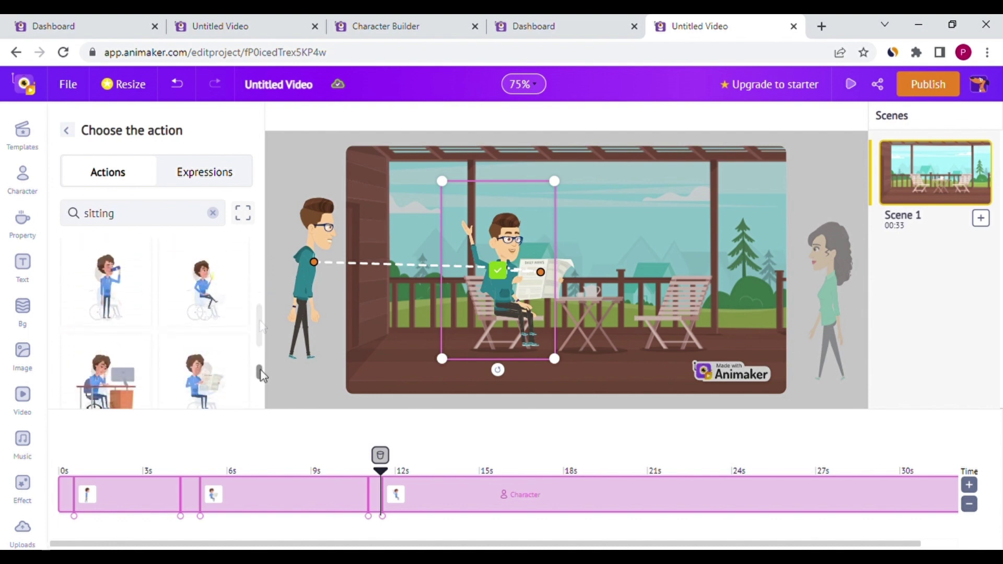
drag(261, 259, 261, 371)
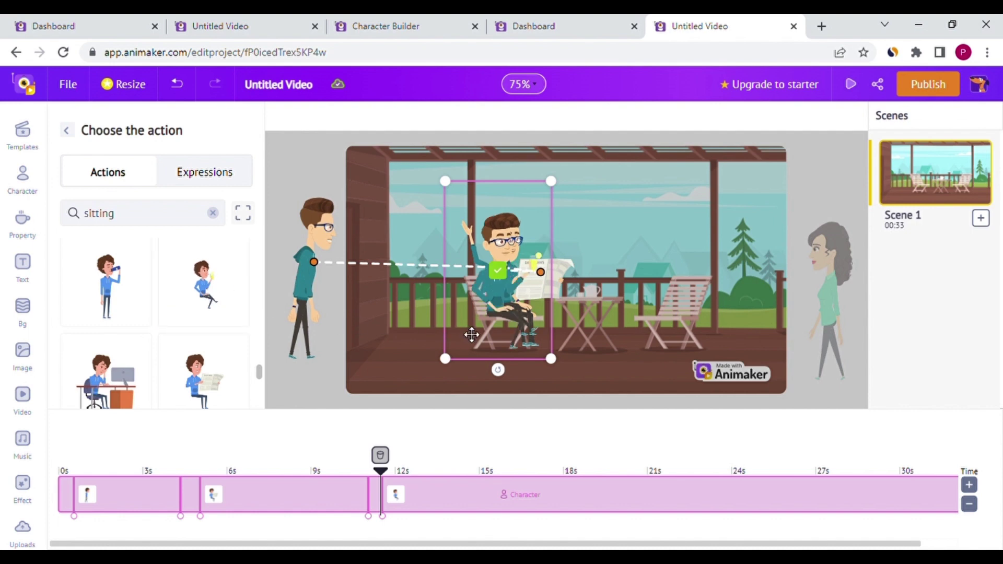
click(374, 347)
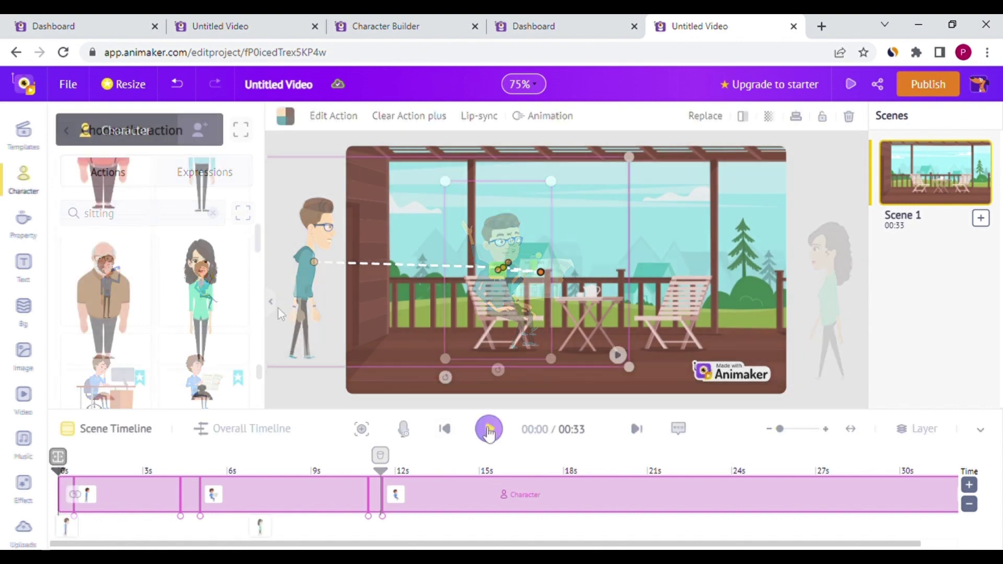
click(488, 430)
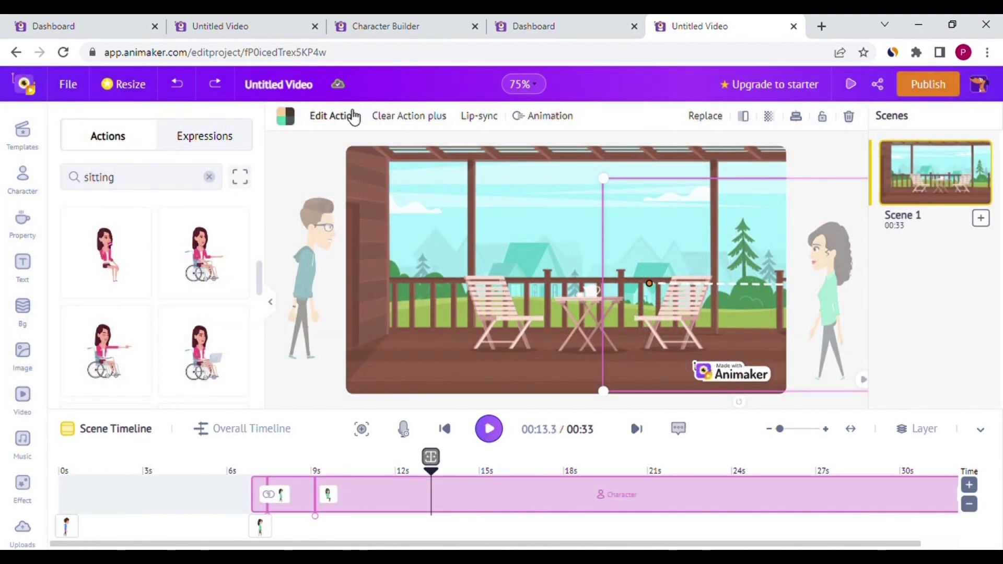
- Give the woman a Drinking Coffee sitting action near 11 seconds and apply it
click(332, 117)
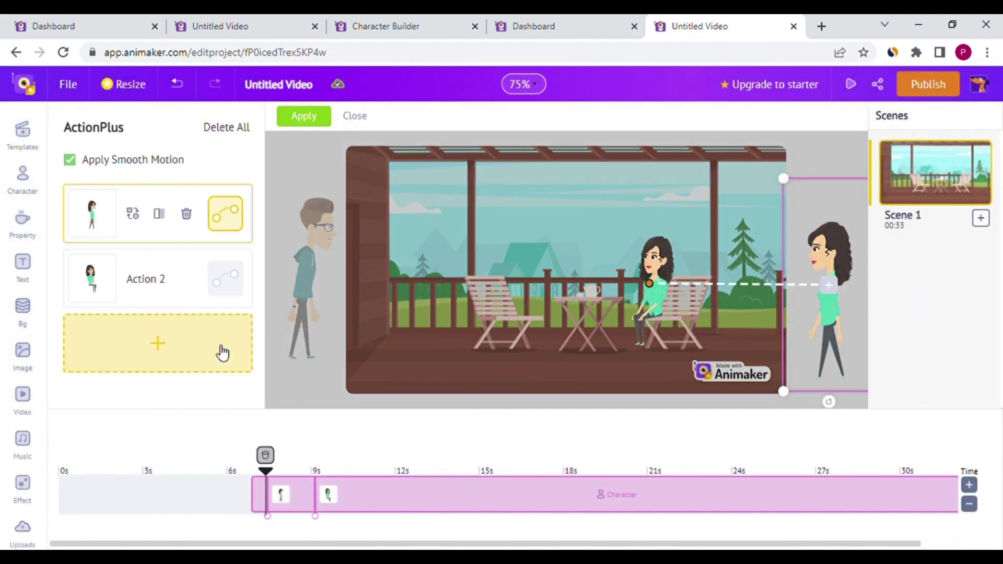
click(173, 351)
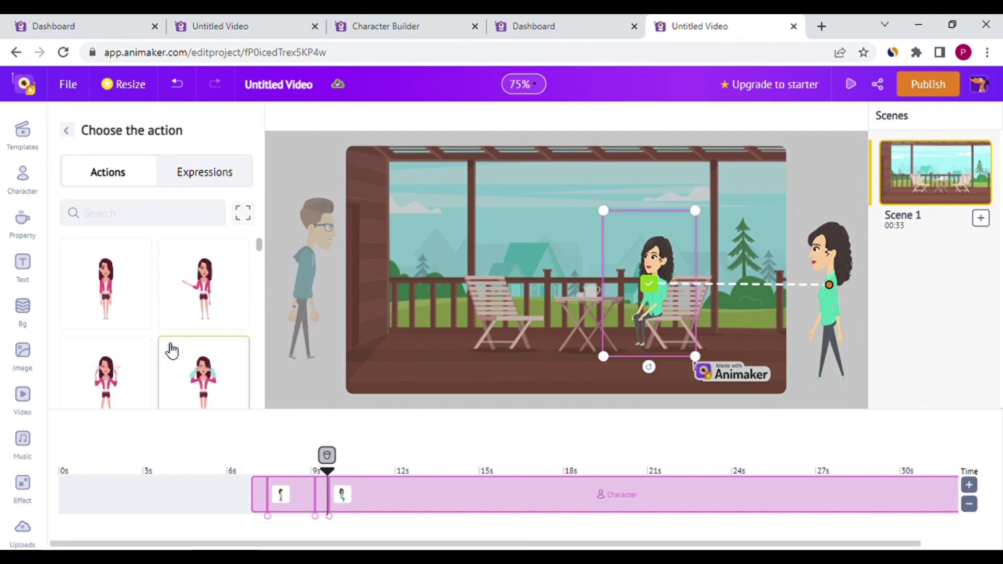
click(153, 220)
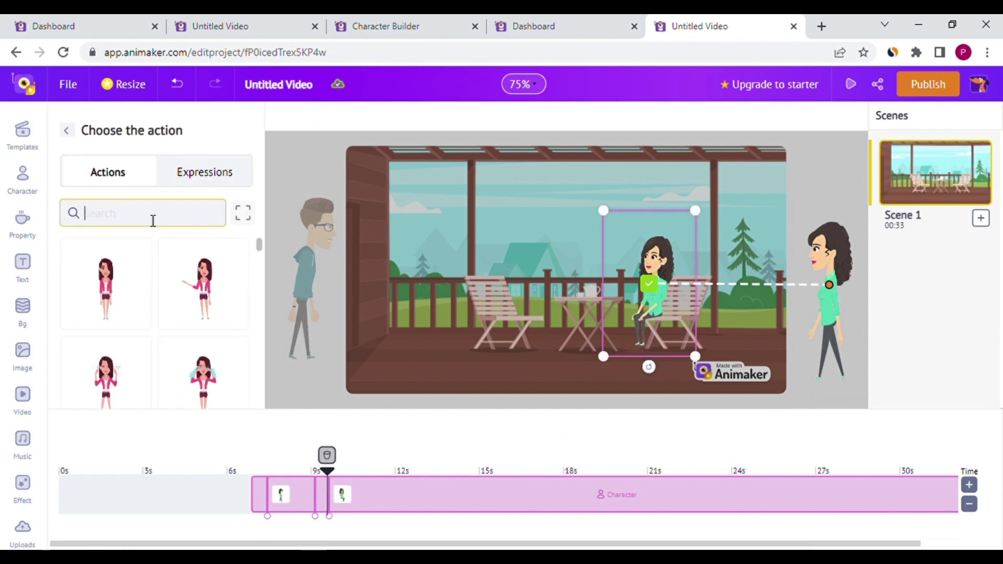
text(sitt)
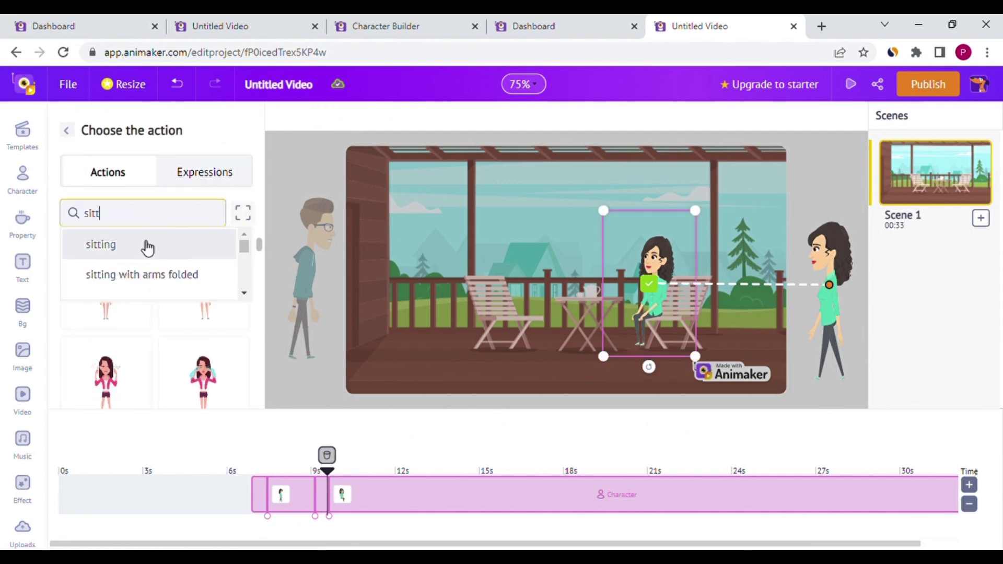
click(141, 245)
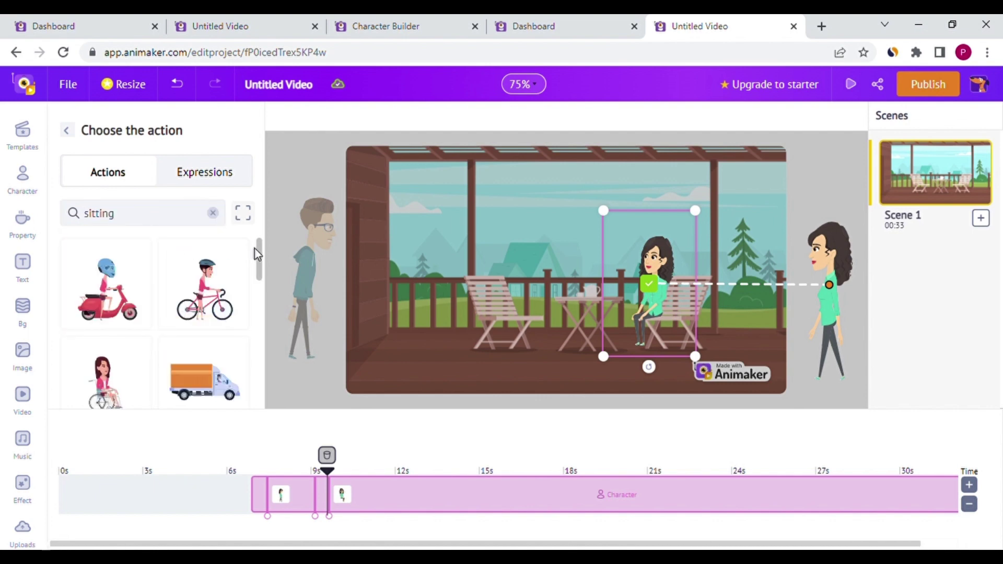
drag(260, 256, 259, 300)
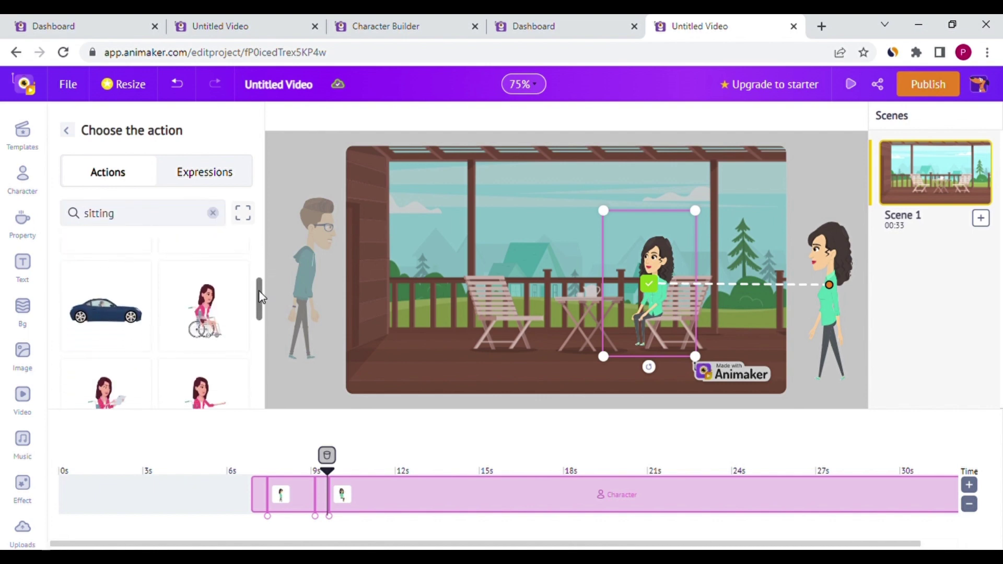
drag(257, 292, 259, 335)
click(120, 326)
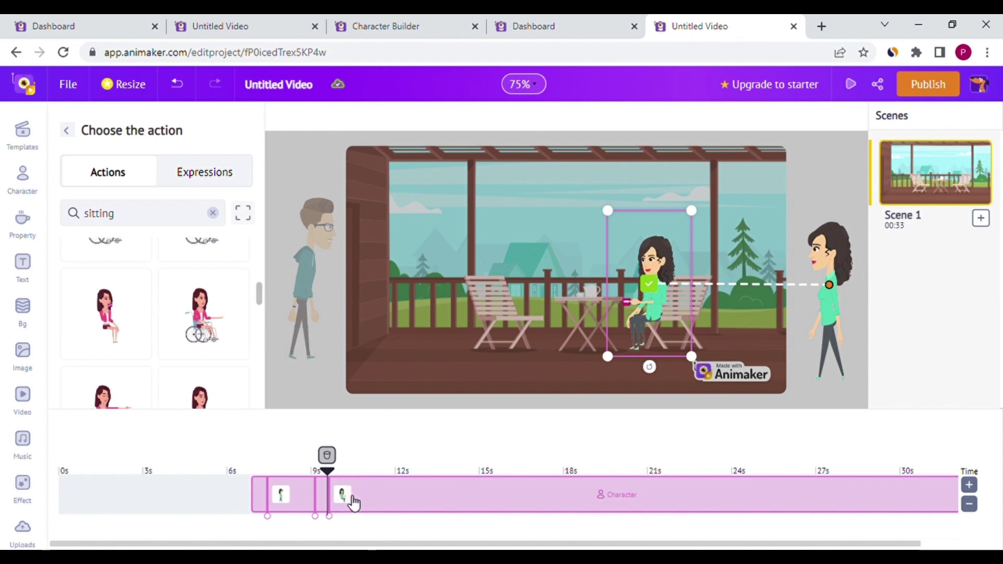
drag(354, 501, 403, 502)
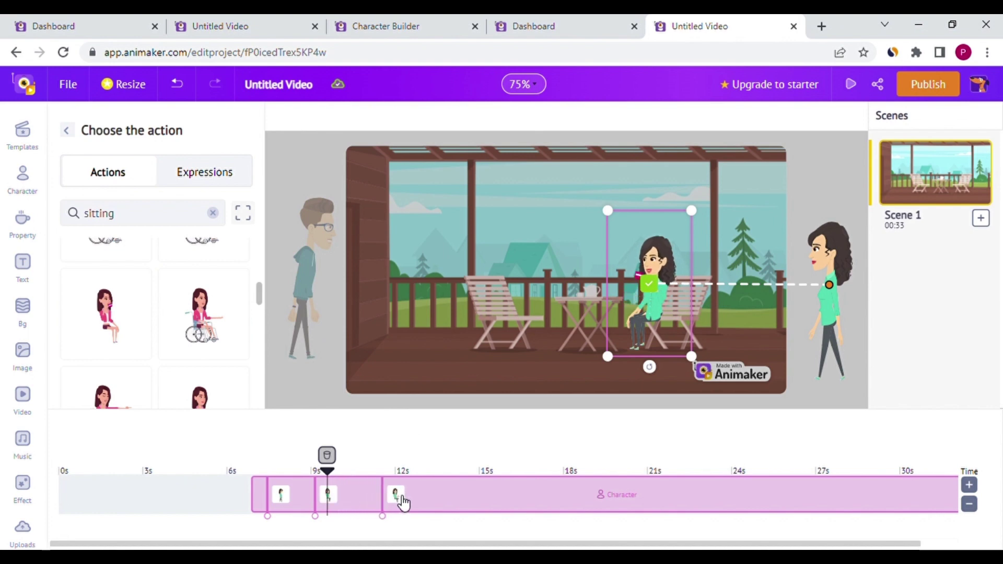
click(403, 502)
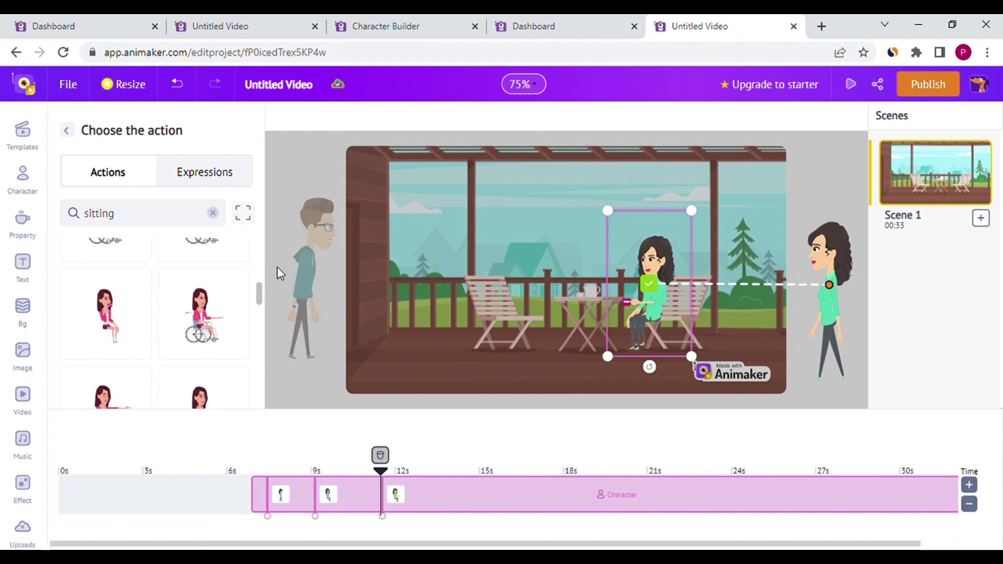
click(67, 131)
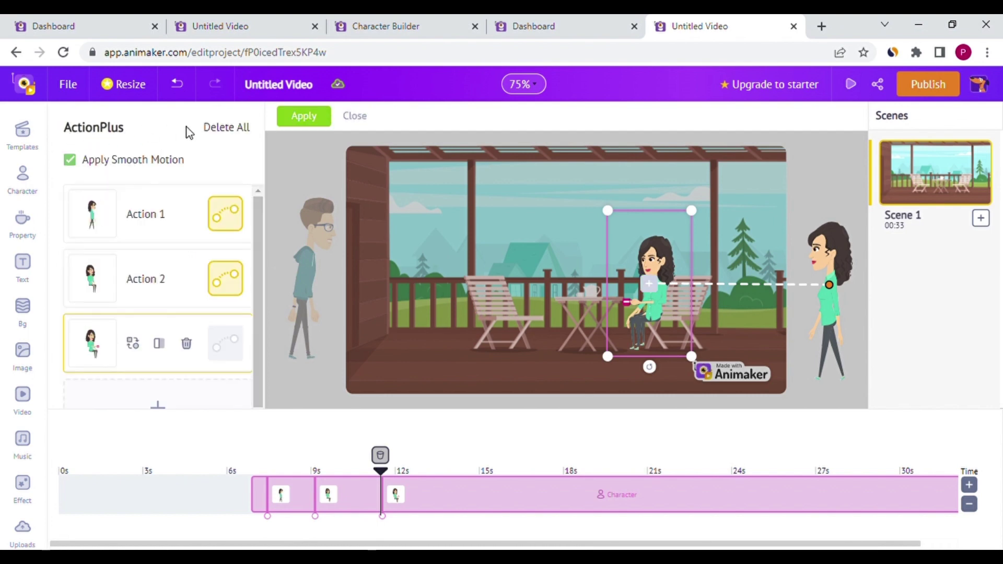
click(304, 116)
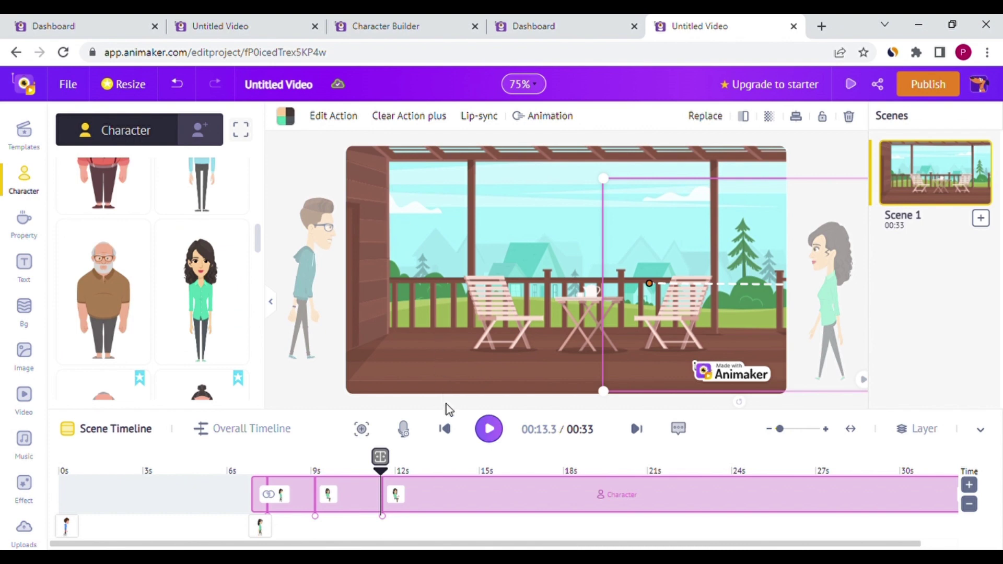
- Rewind Scene 1 to the start and play the 30-second preview
click(445, 429)
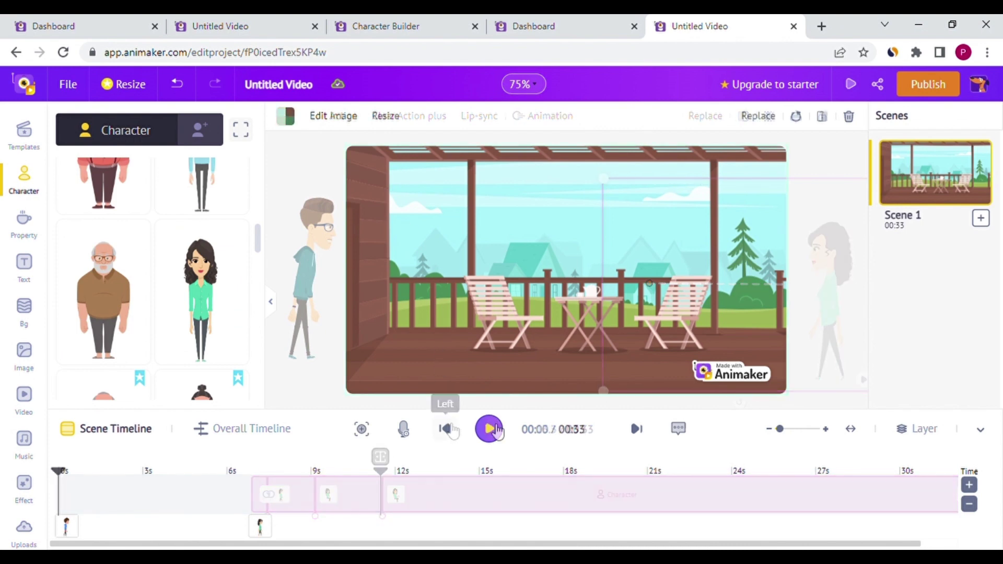
click(497, 432)
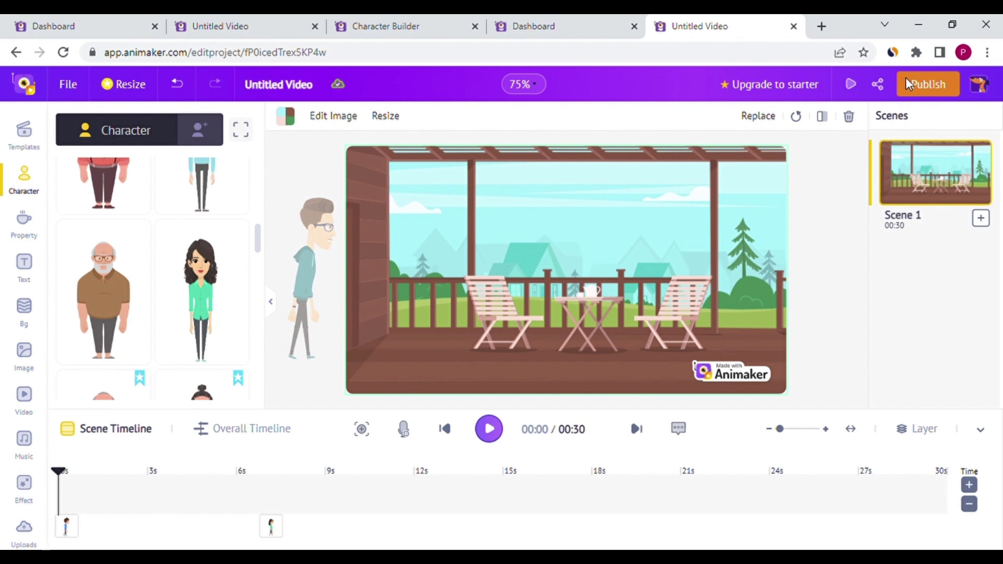
- Download the video as an HD 720p MP4 file
click(909, 79)
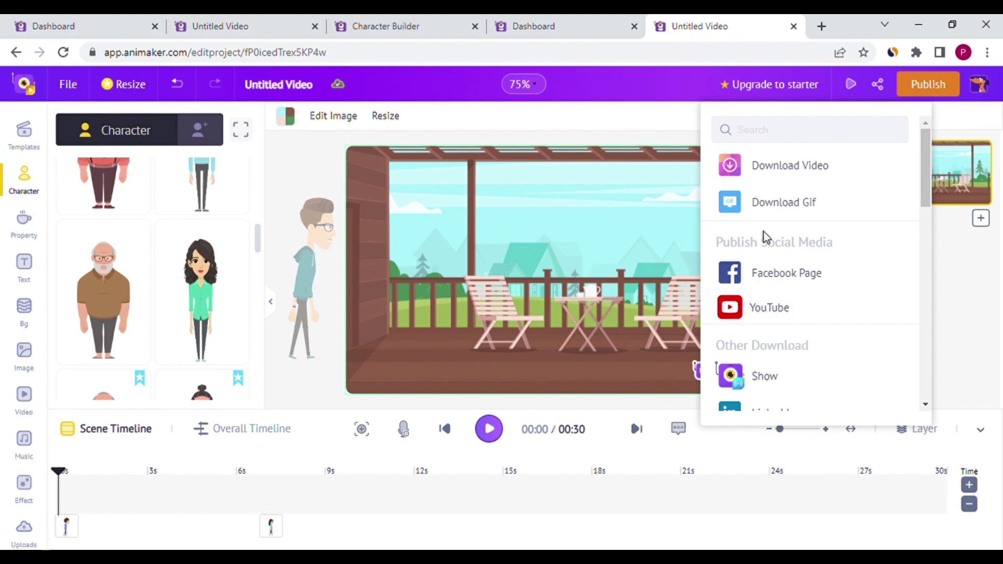
click(779, 170)
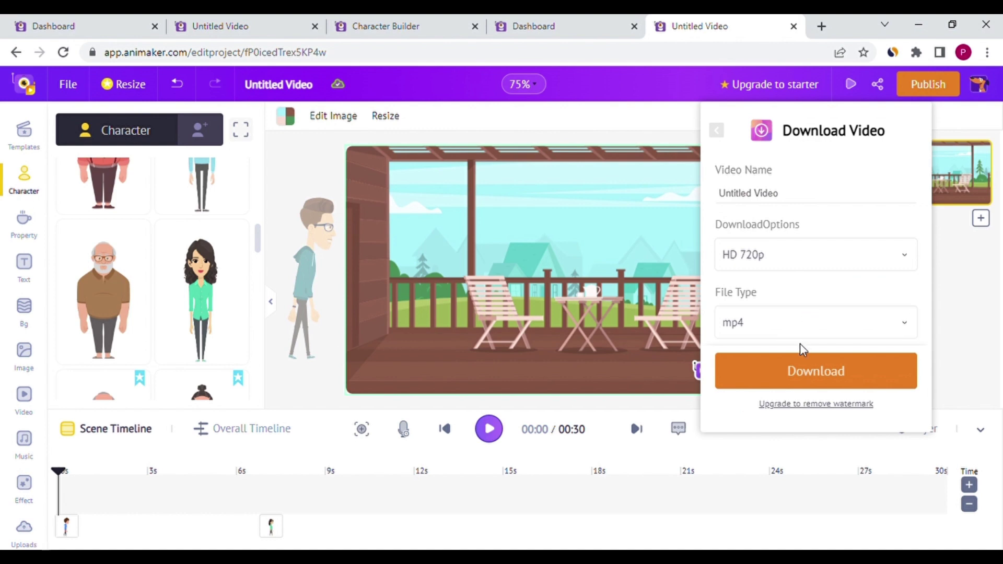
click(815, 373)
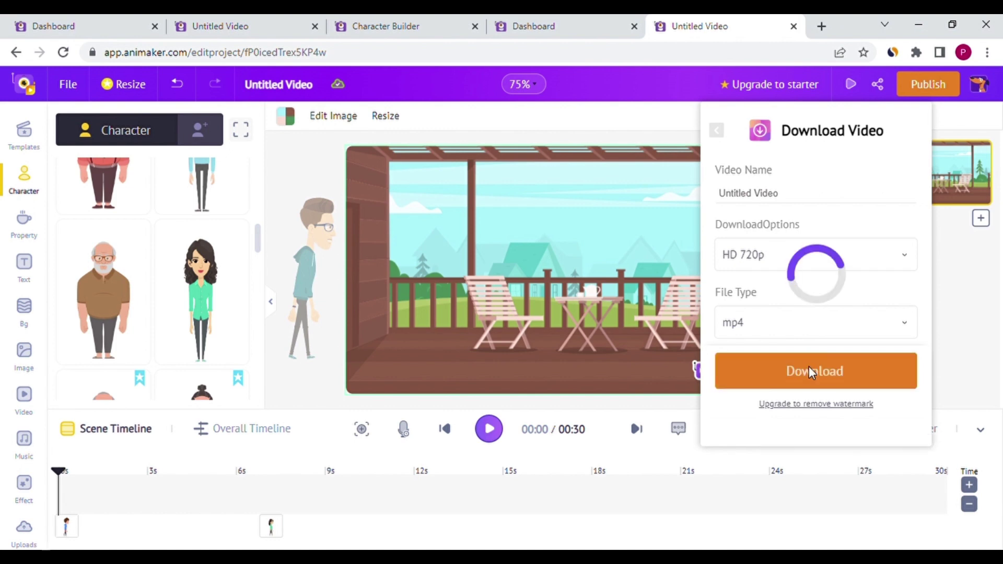